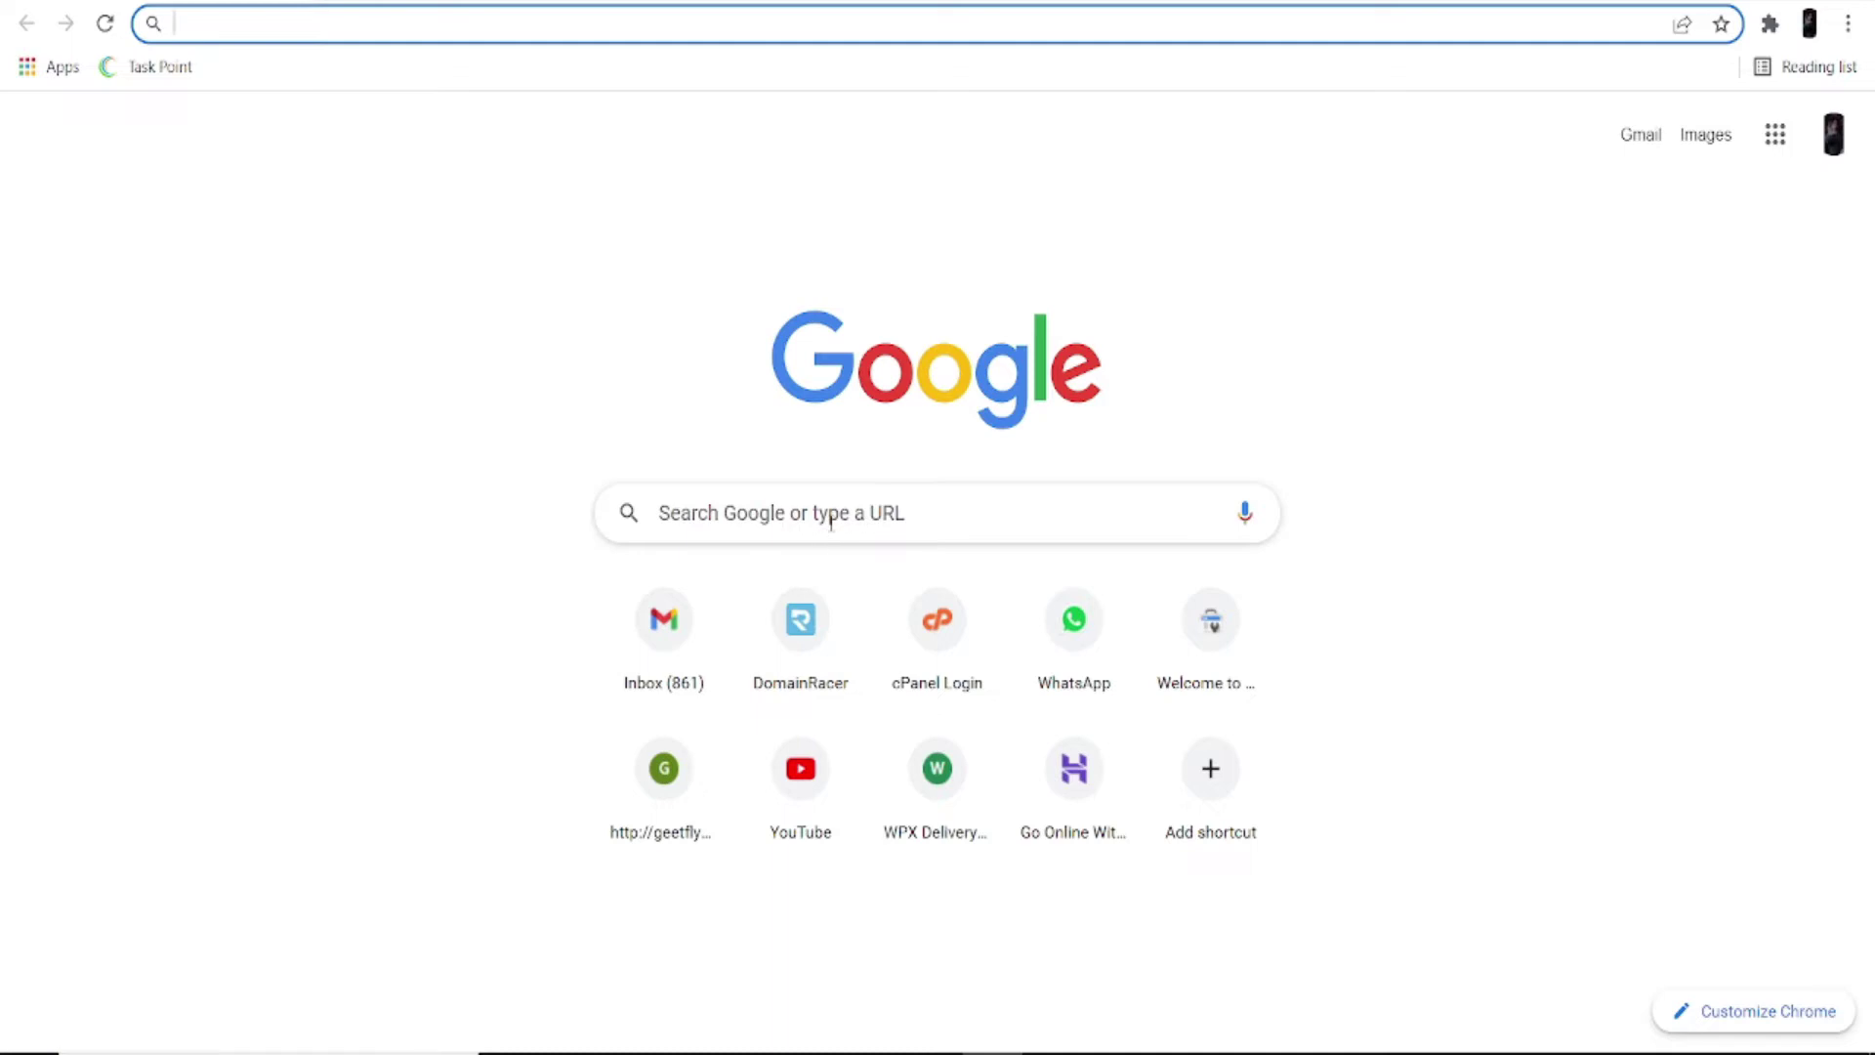
Step: Open the DomainRacer site and go to its DOMAIN registration page
left_click(814, 633)
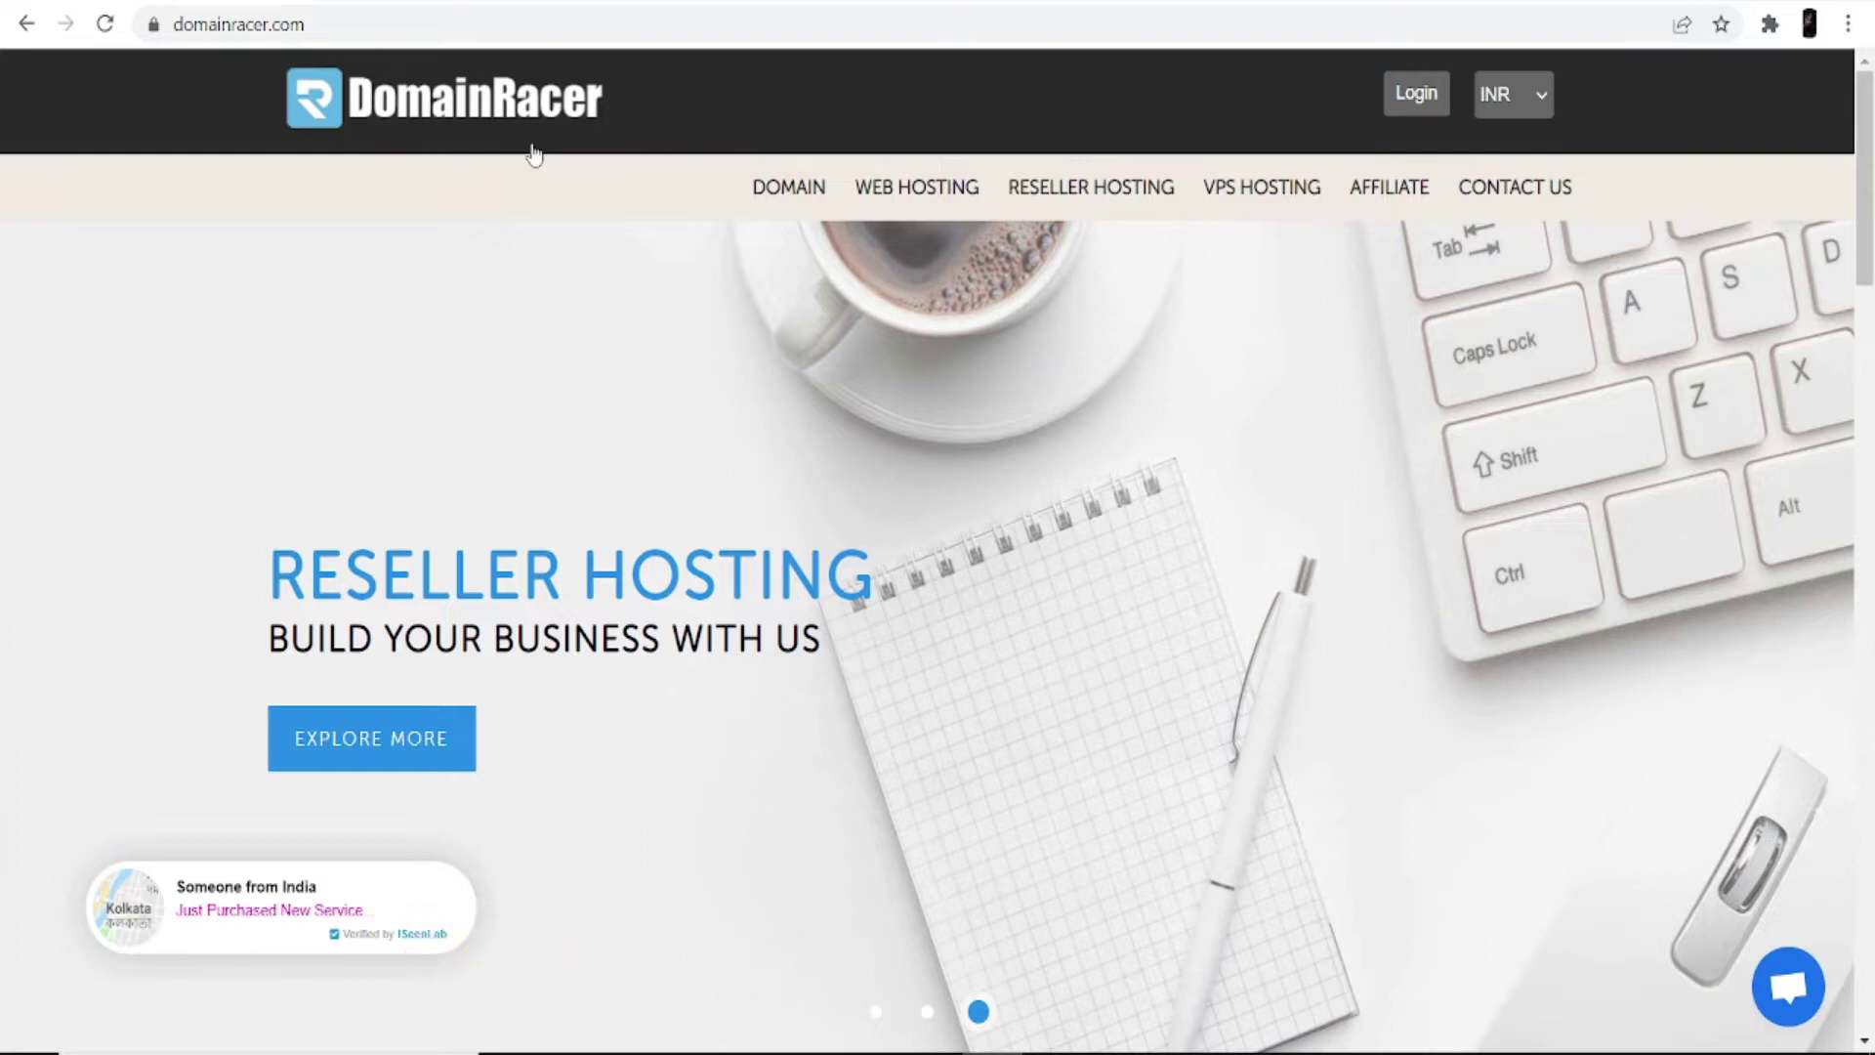
left_click(789, 208)
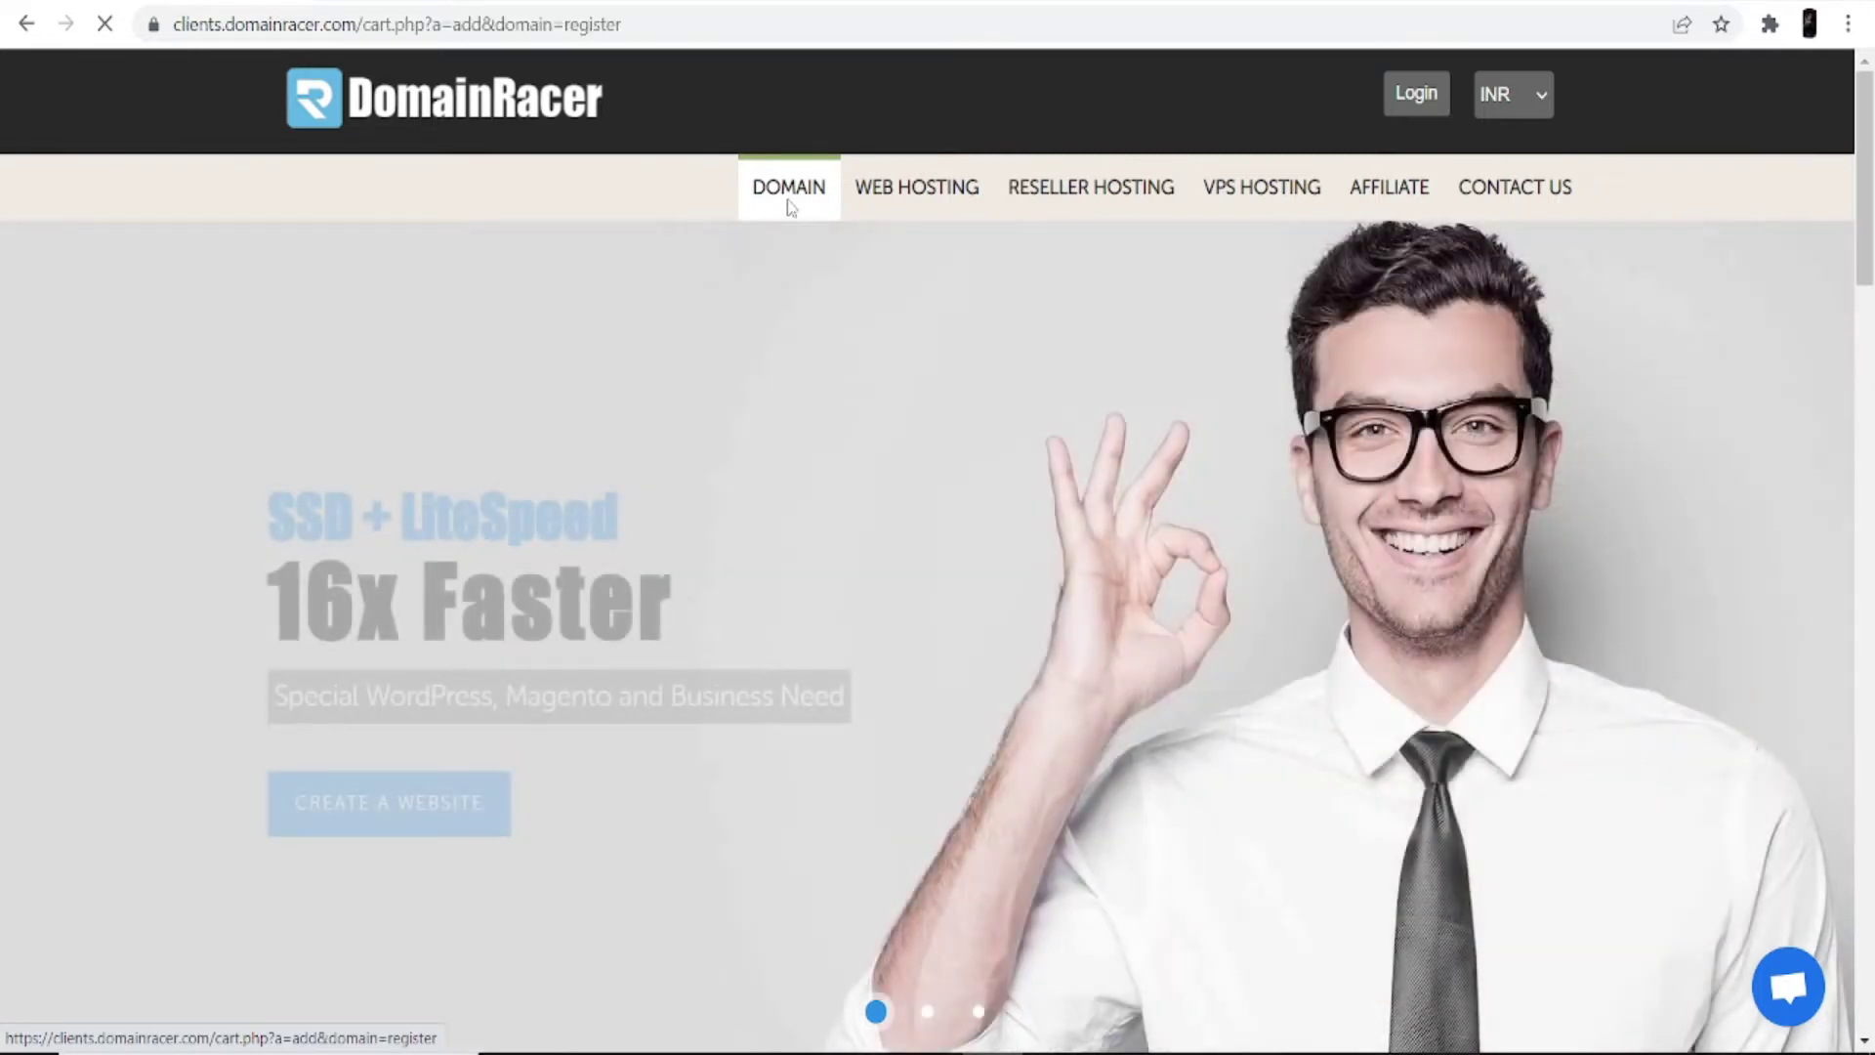
Step: Search domains for 'my store' and compare suggestions, settling on my-store-company.com at ₹649.00
left_click(542, 472)
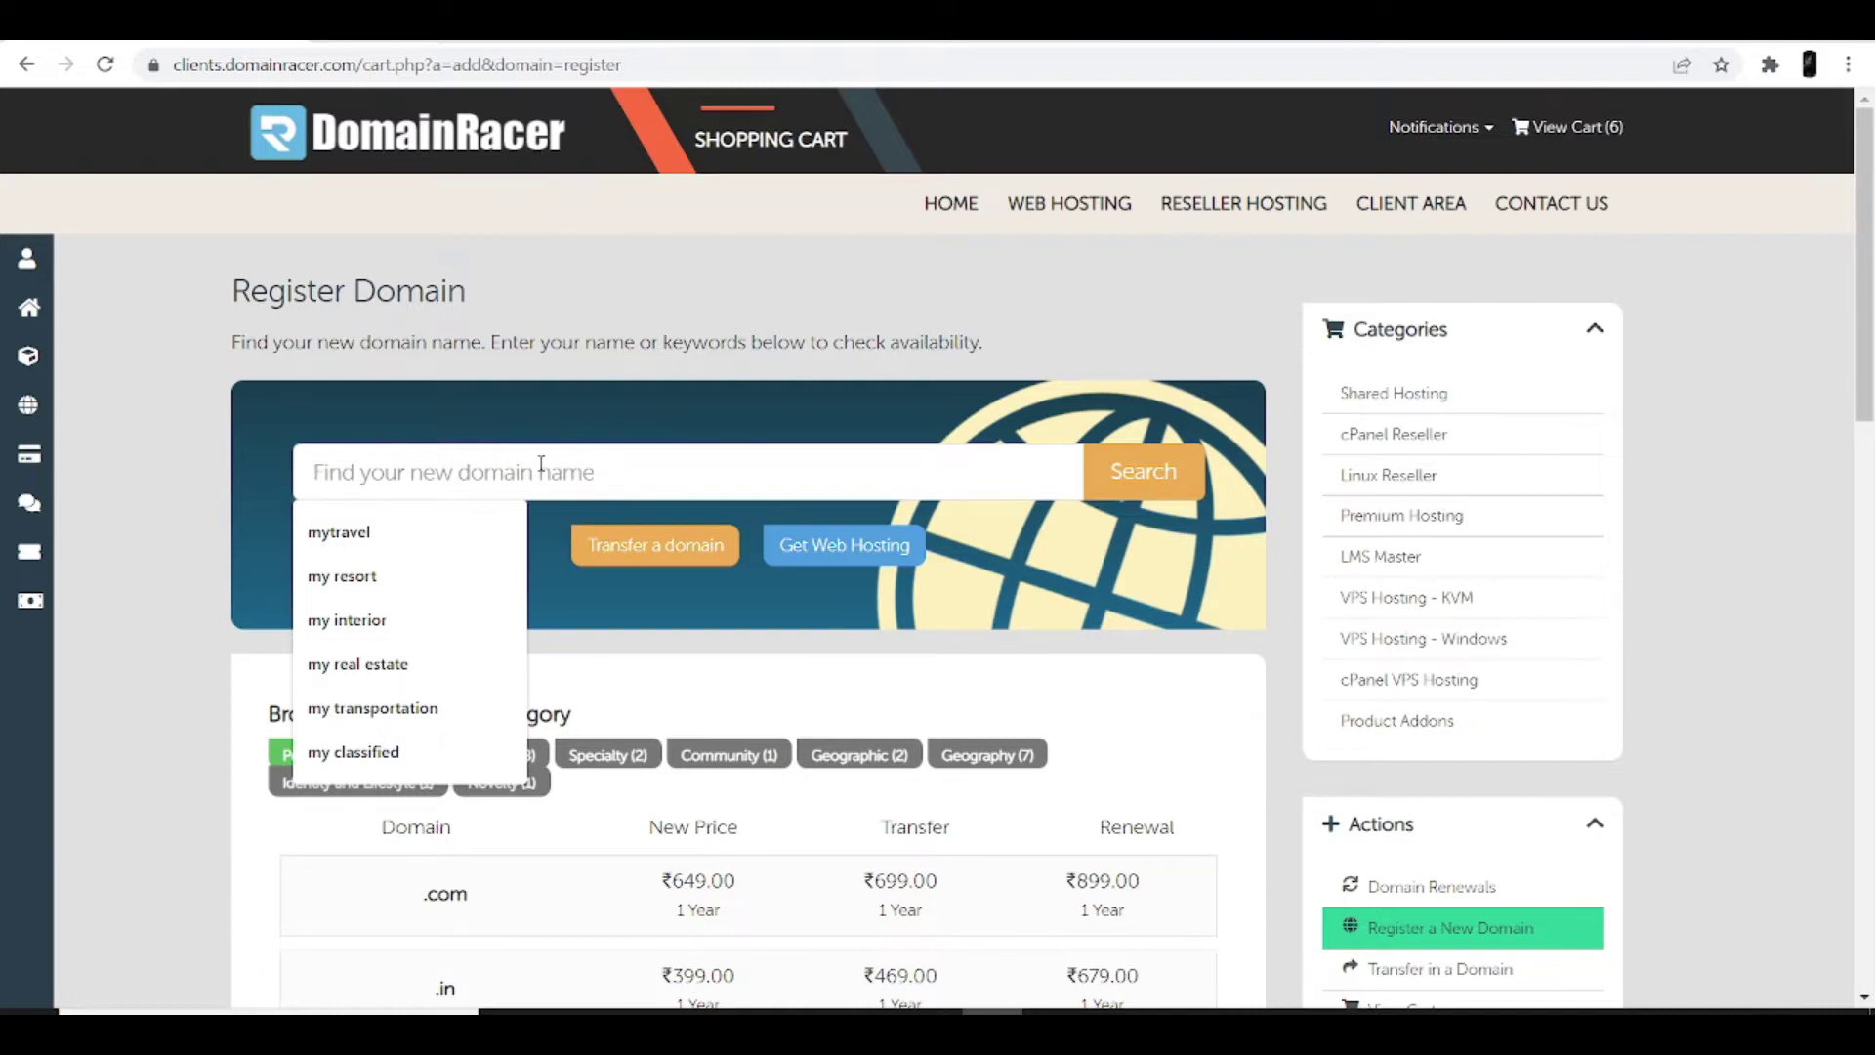
type("my store")
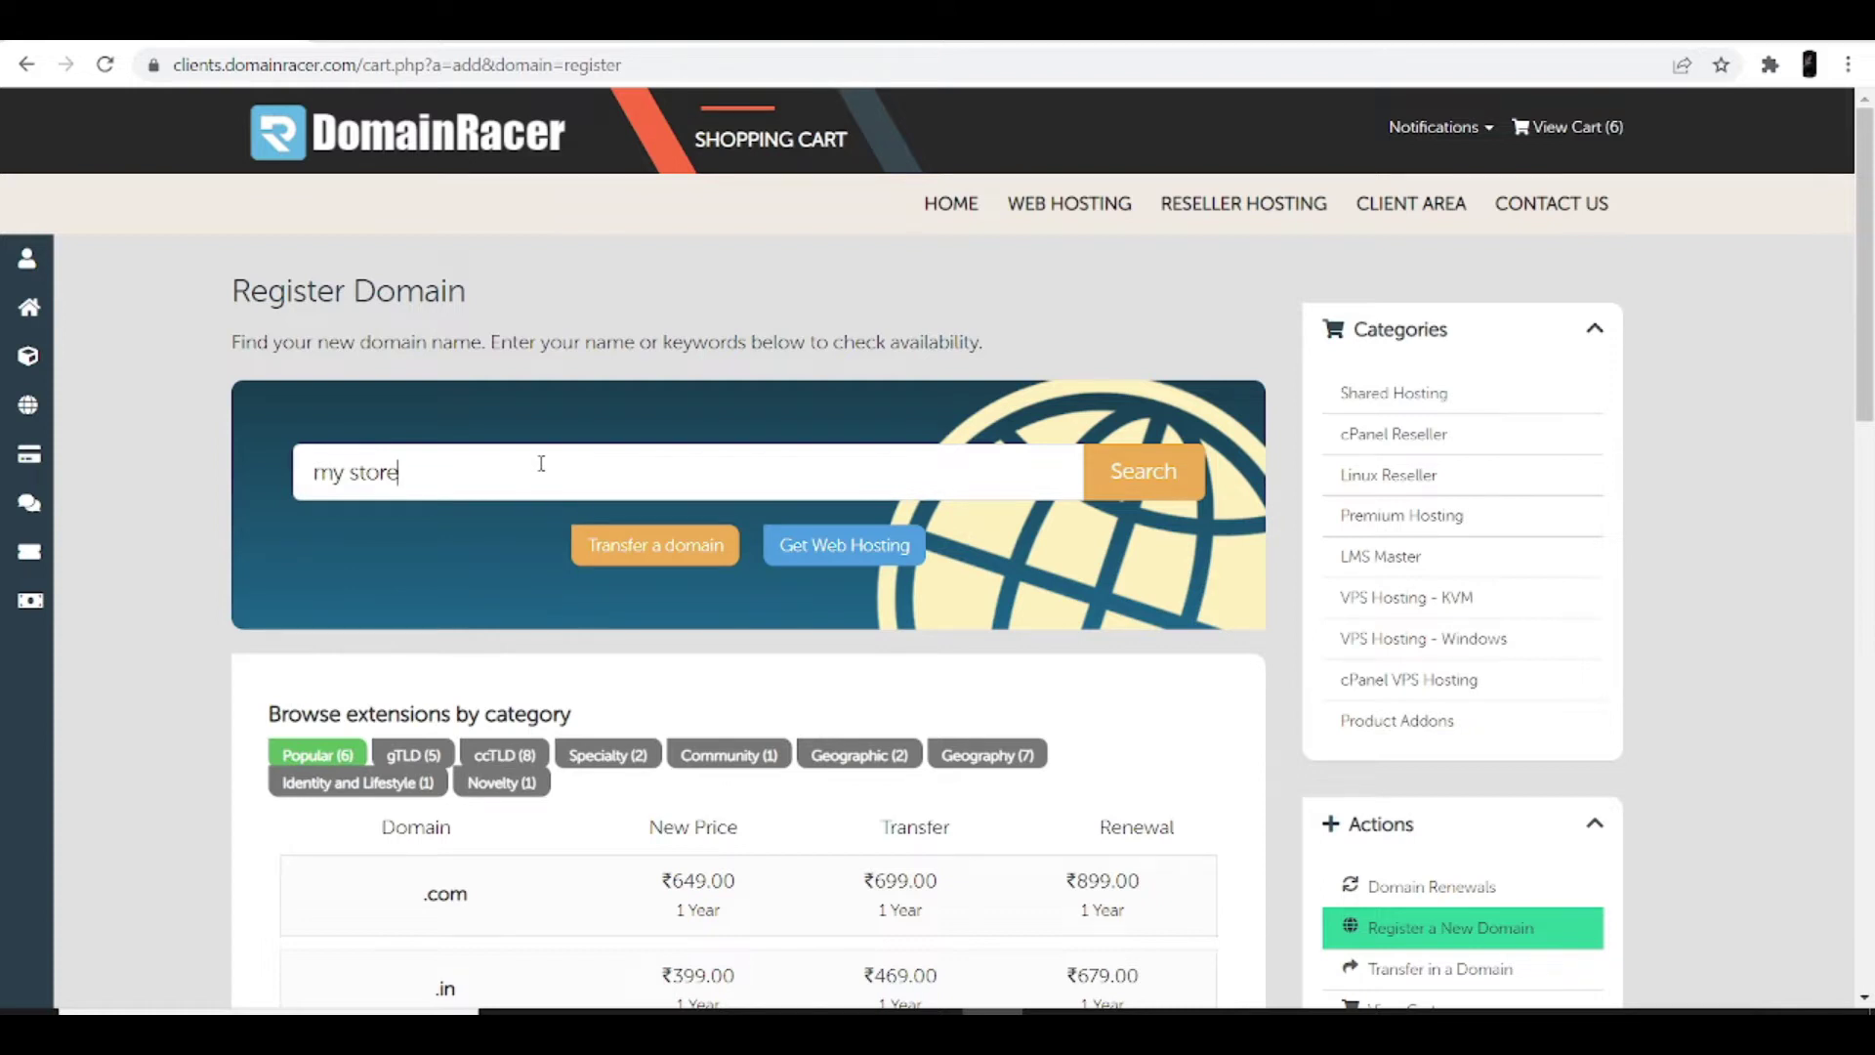
key("Return")
scroll(686, 598, "down", 4)
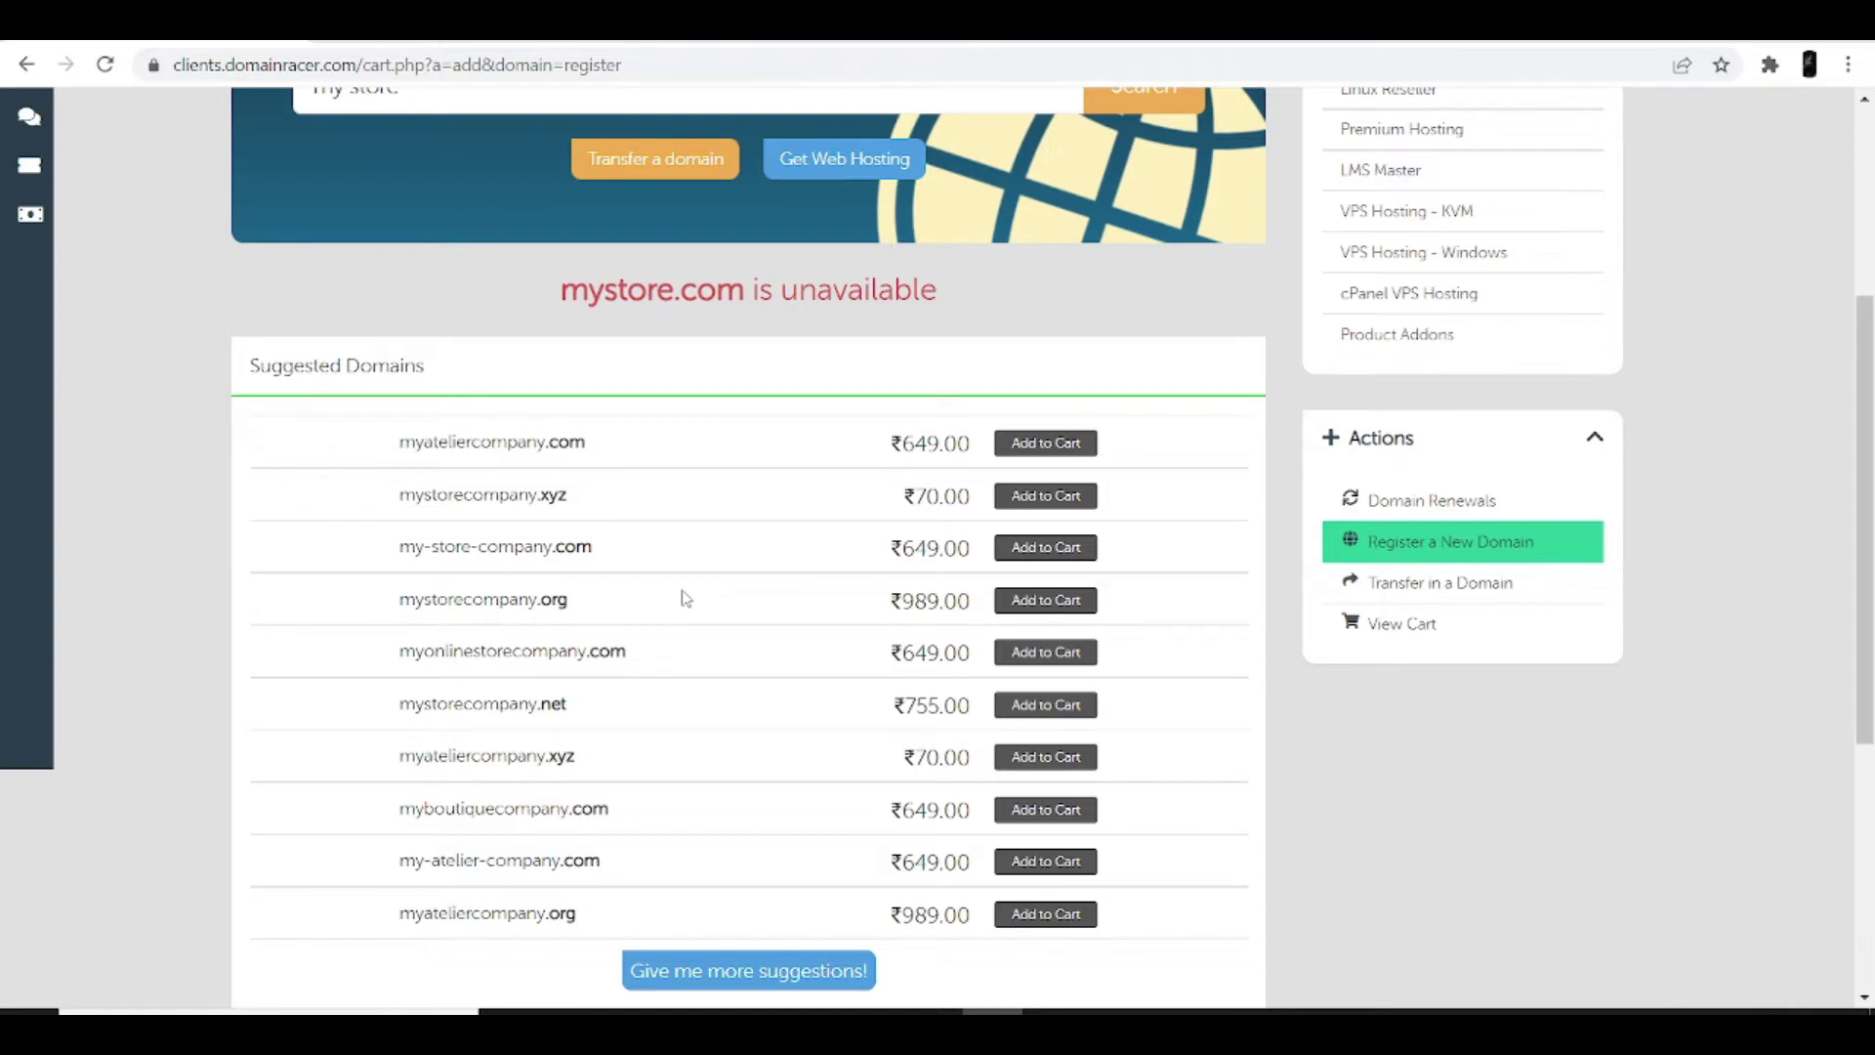
left_click_drag(398, 441, 590, 454)
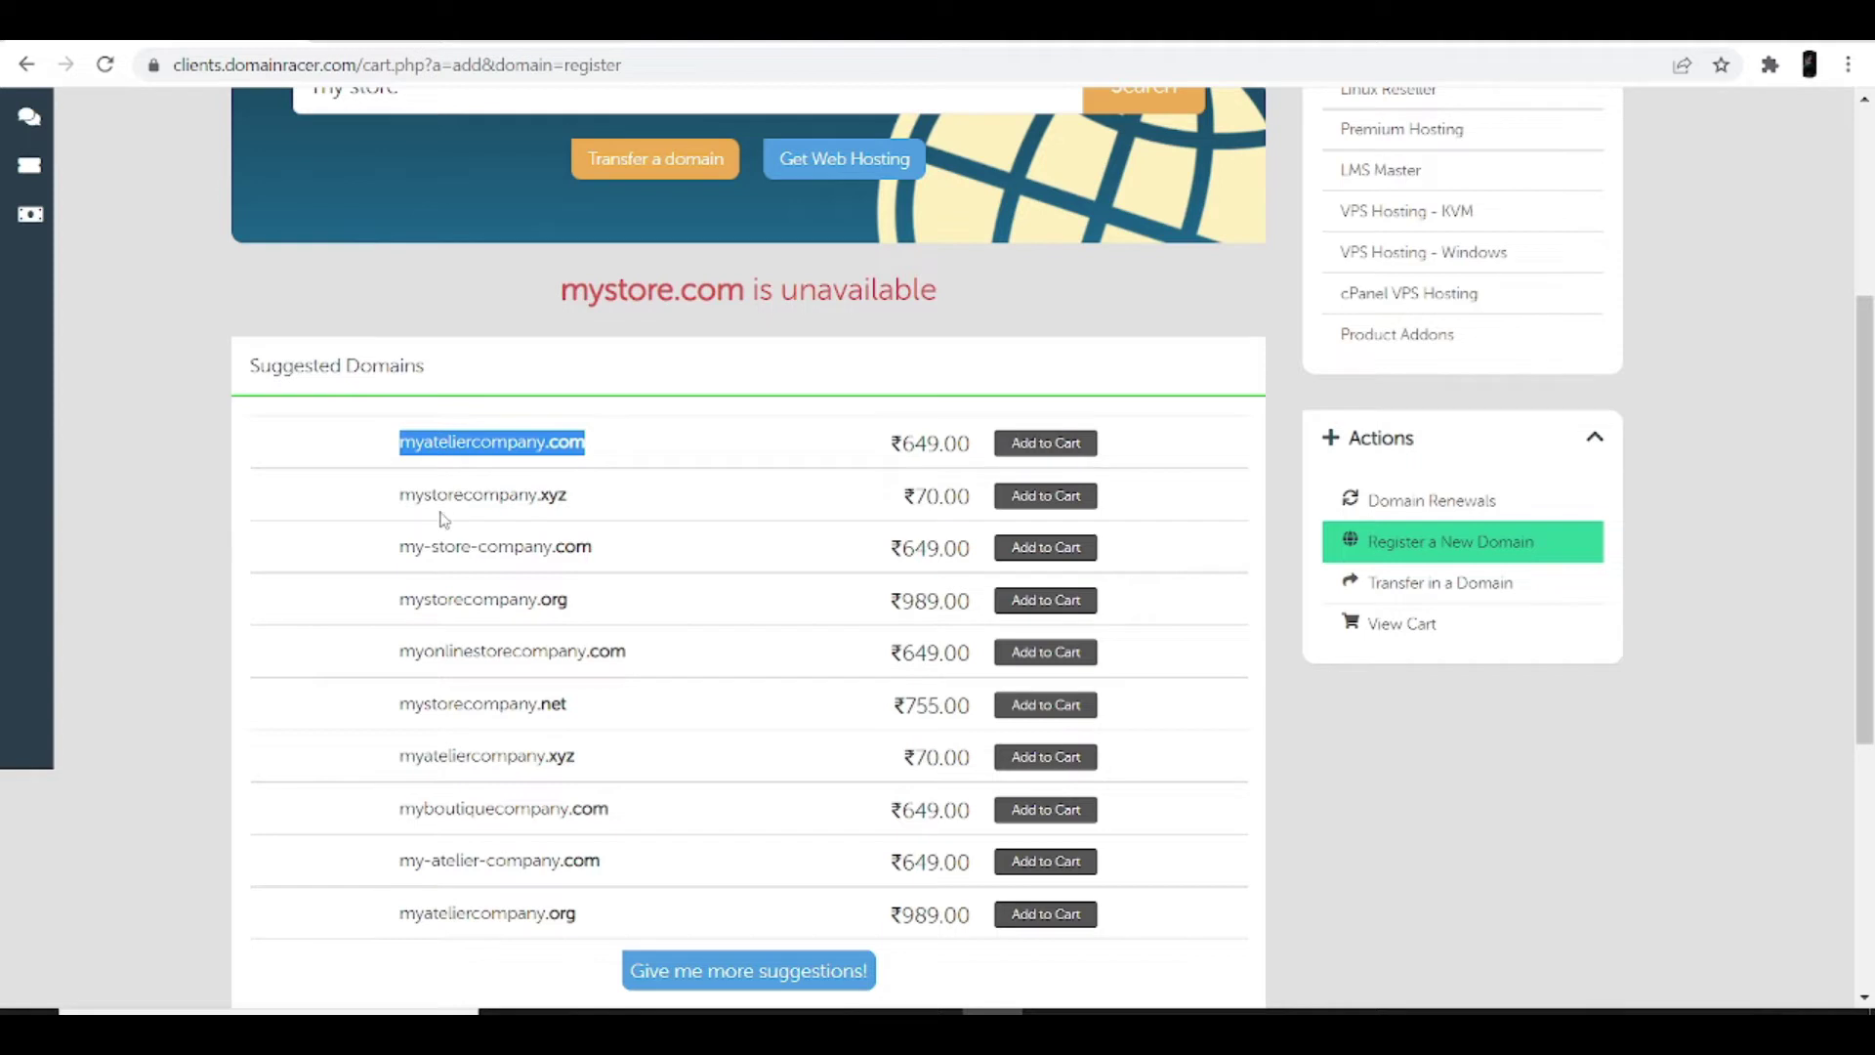
left_click_drag(400, 495, 572, 501)
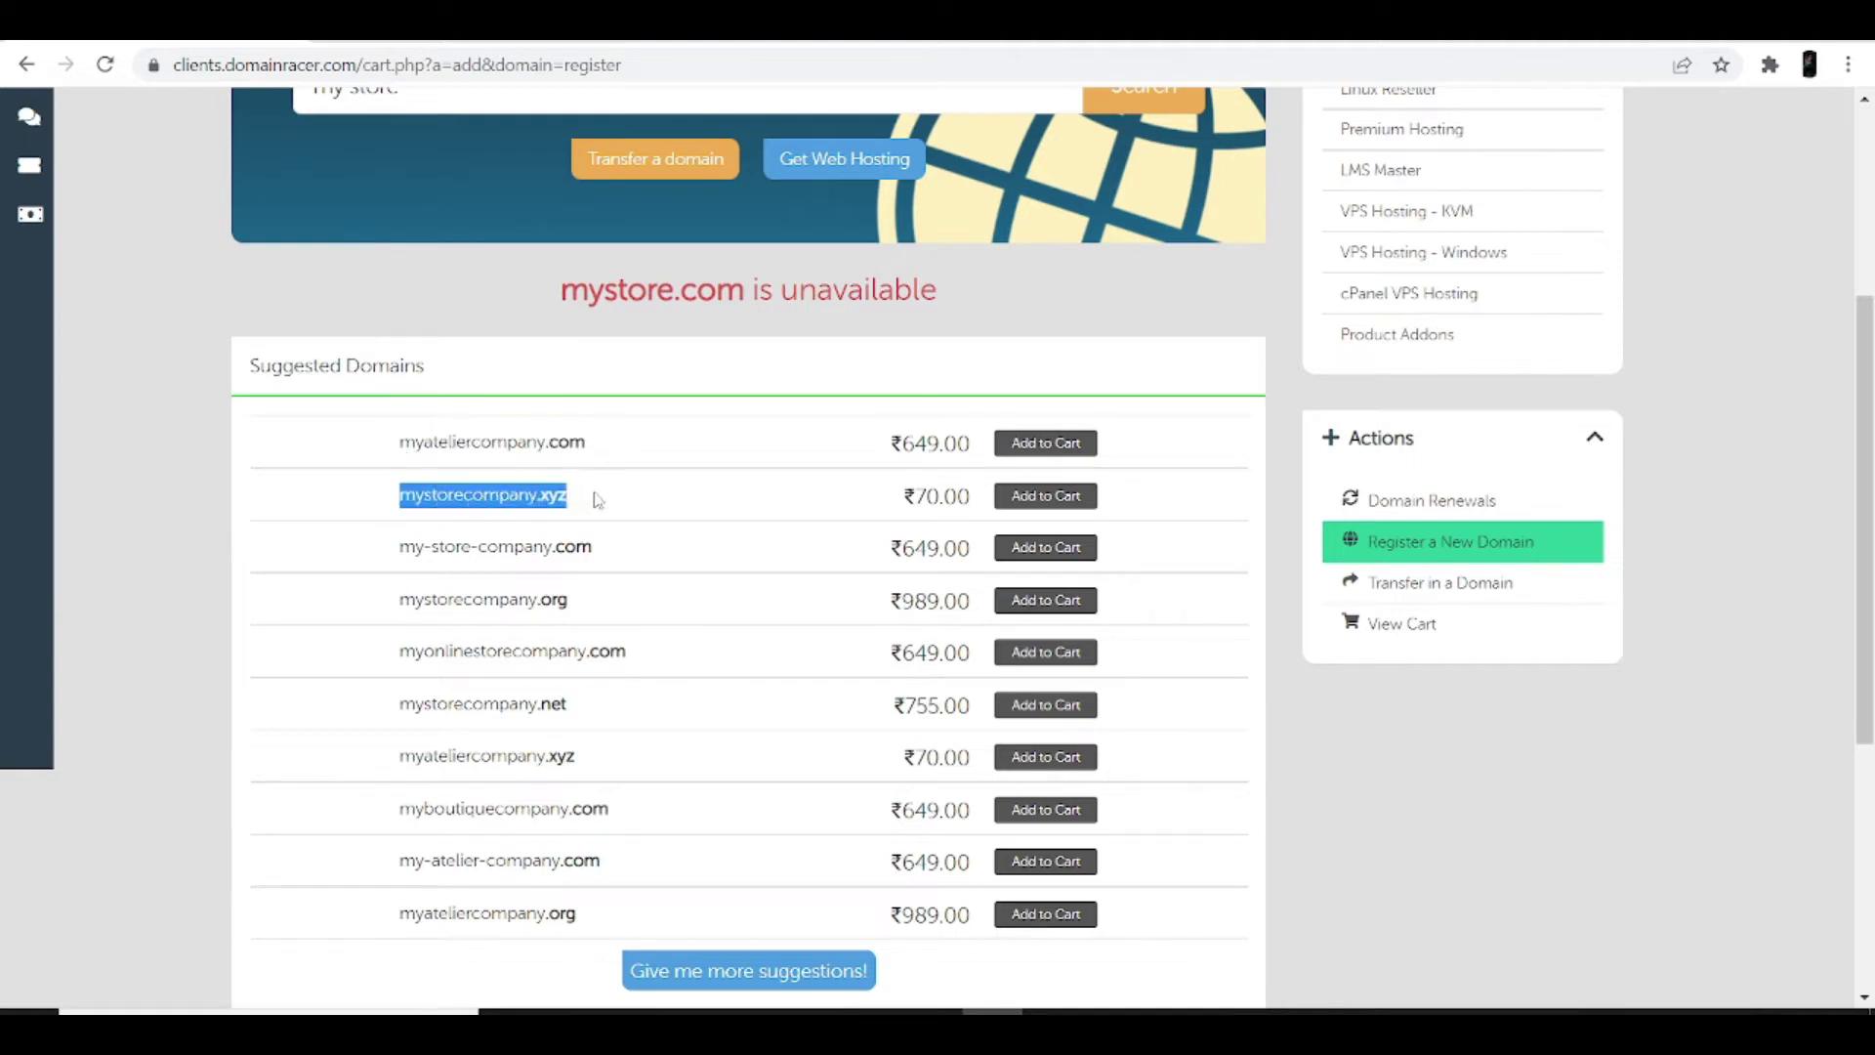
left_click_drag(400, 548, 615, 549)
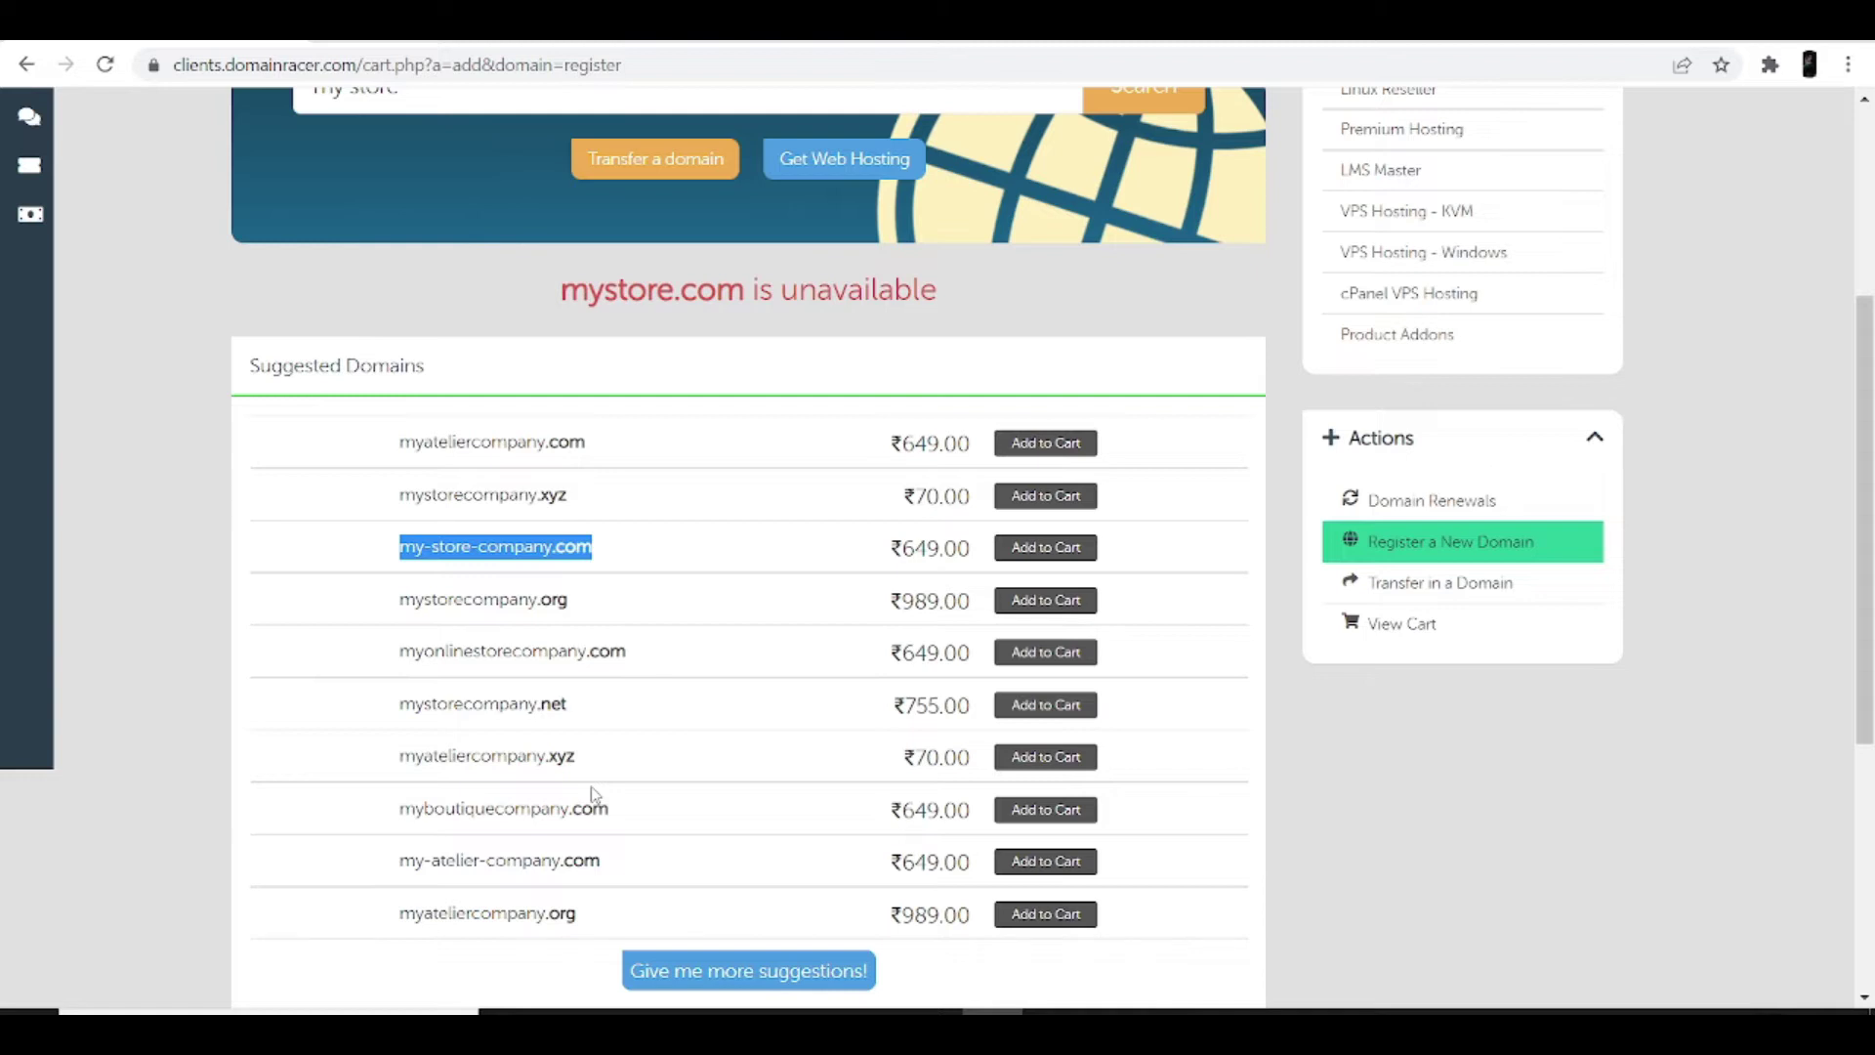
scroll(576, 635, "up", 4)
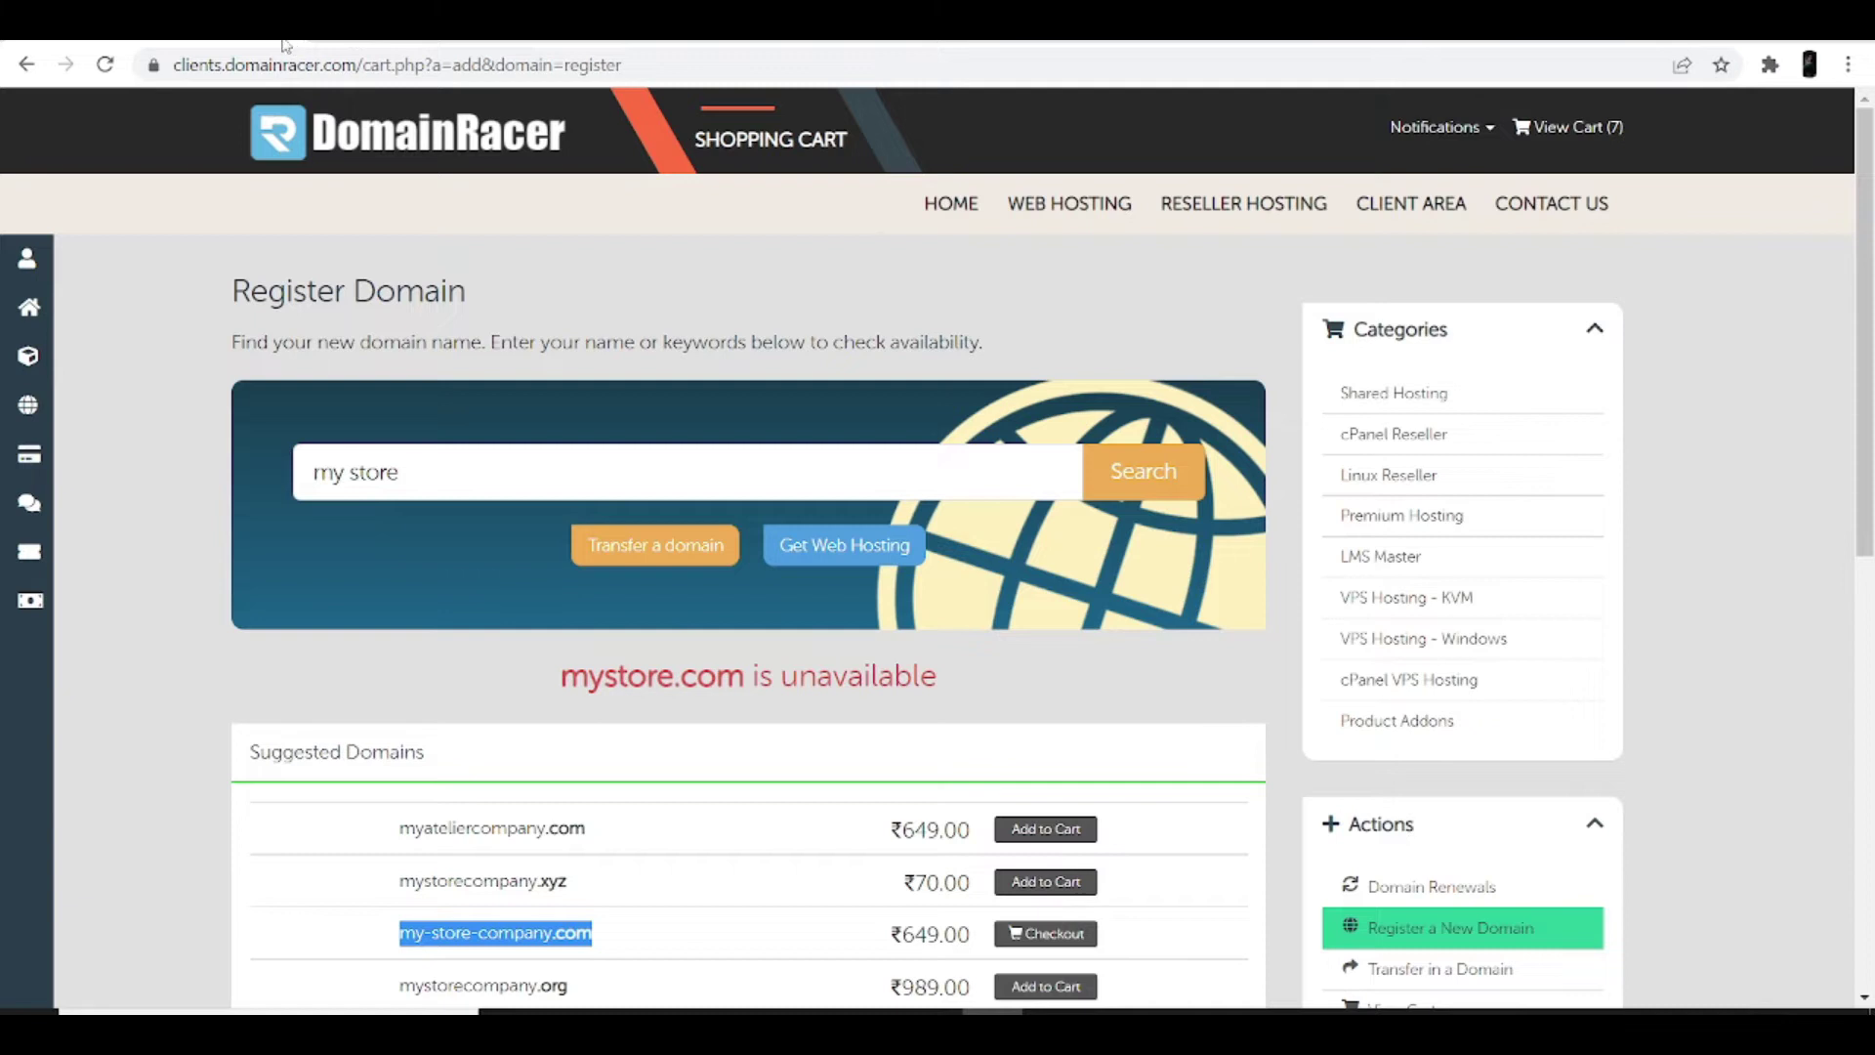
Step: Sign in to the DomainRacer client area from a new tab
key("ctrl+t")
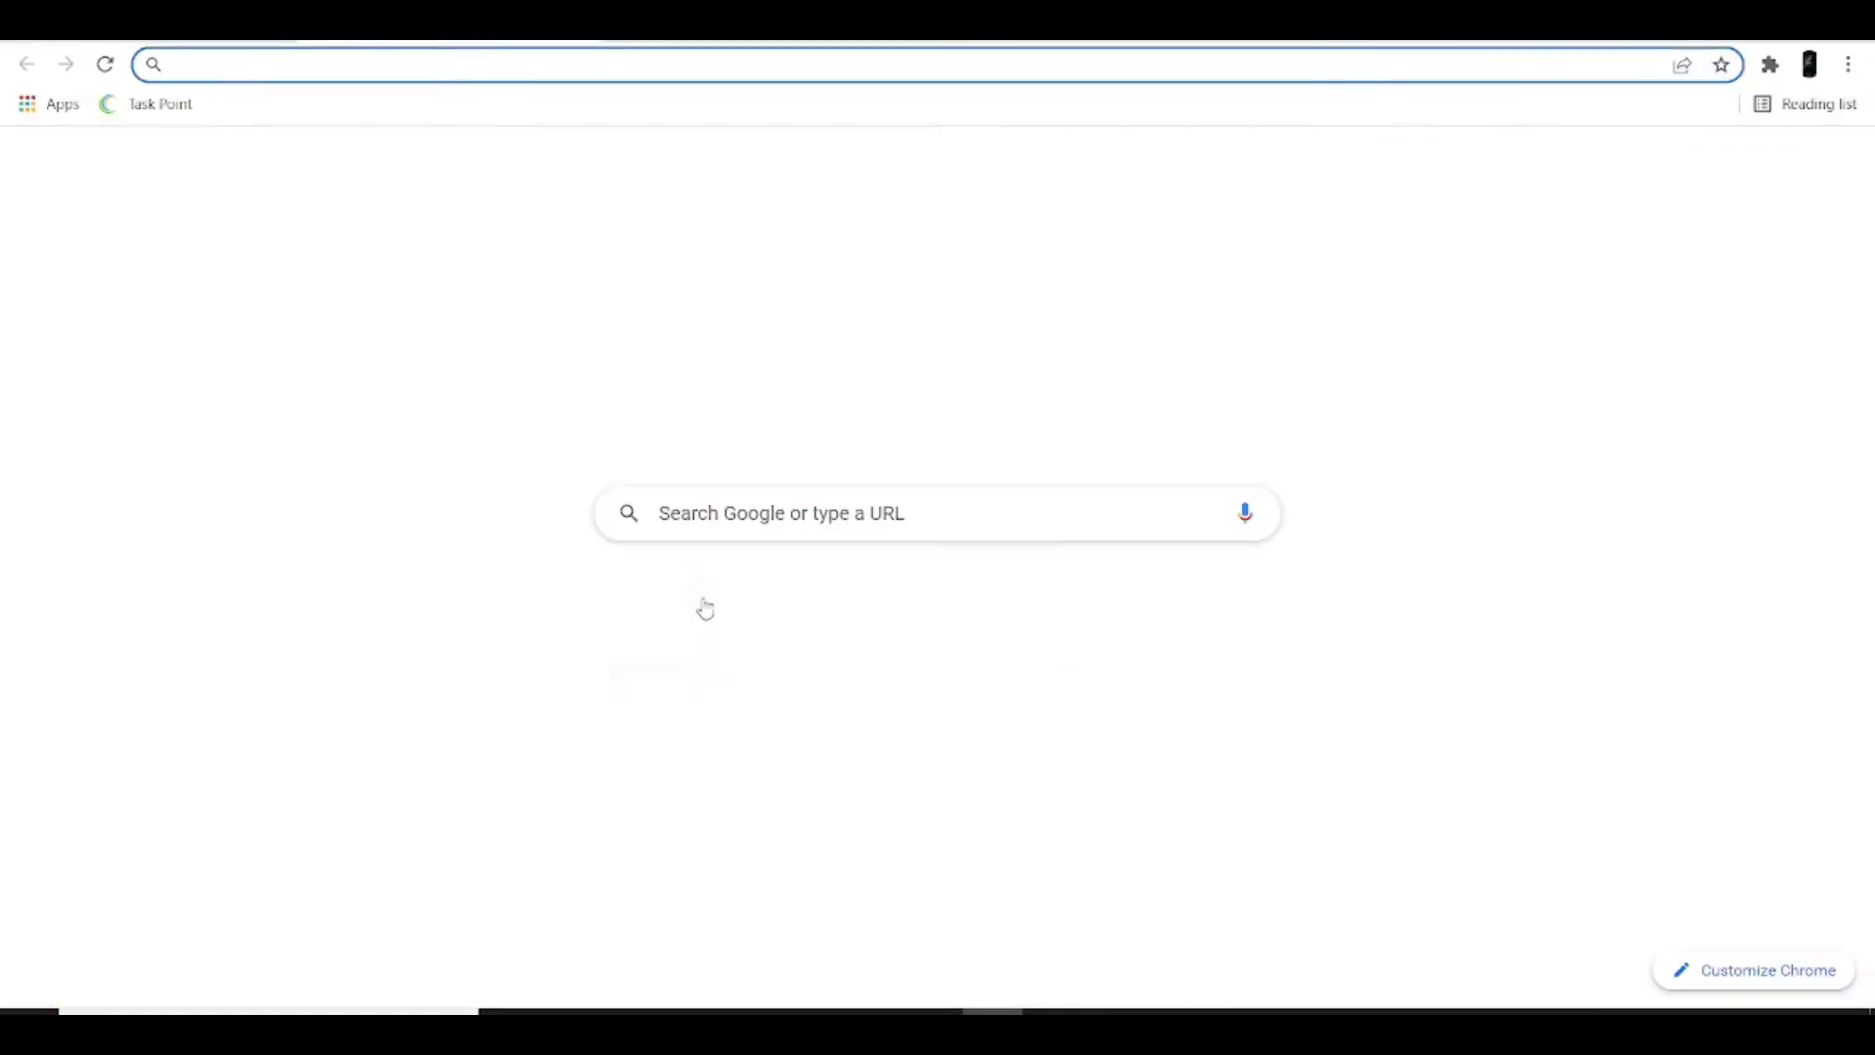
left_click(791, 656)
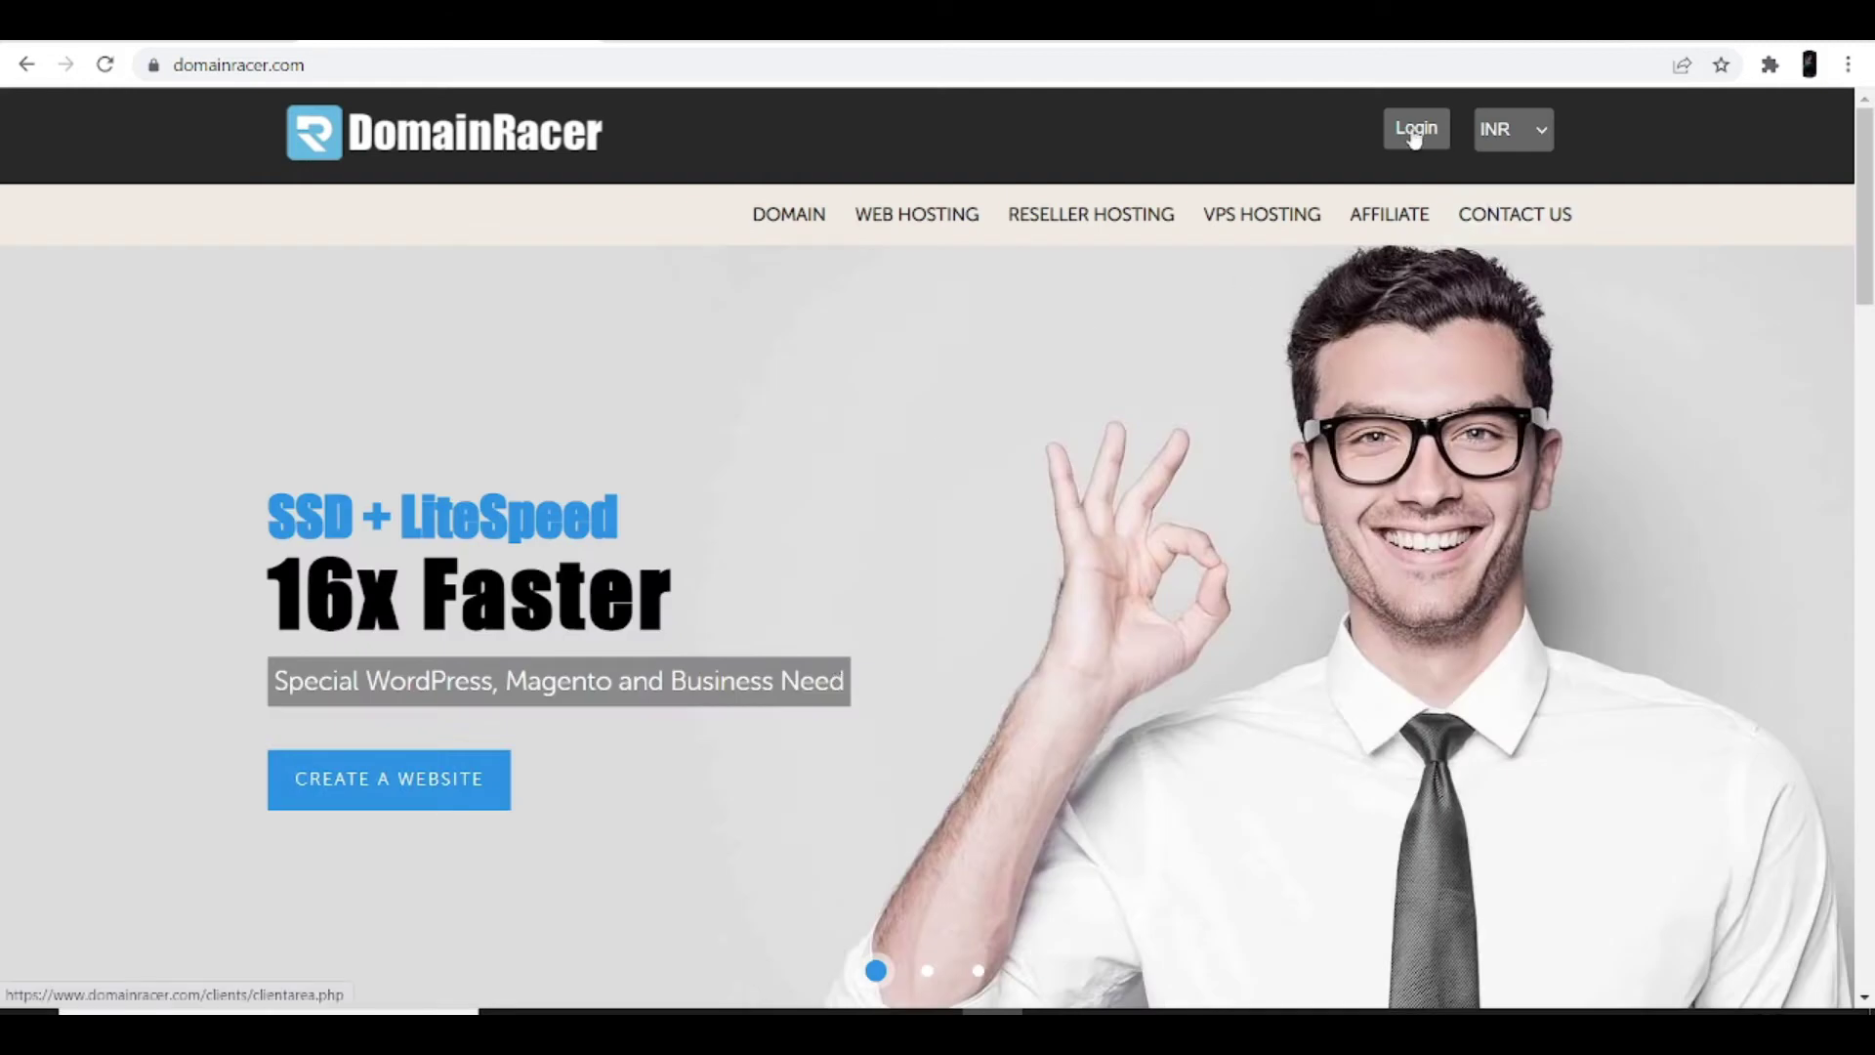
left_click(1412, 137)
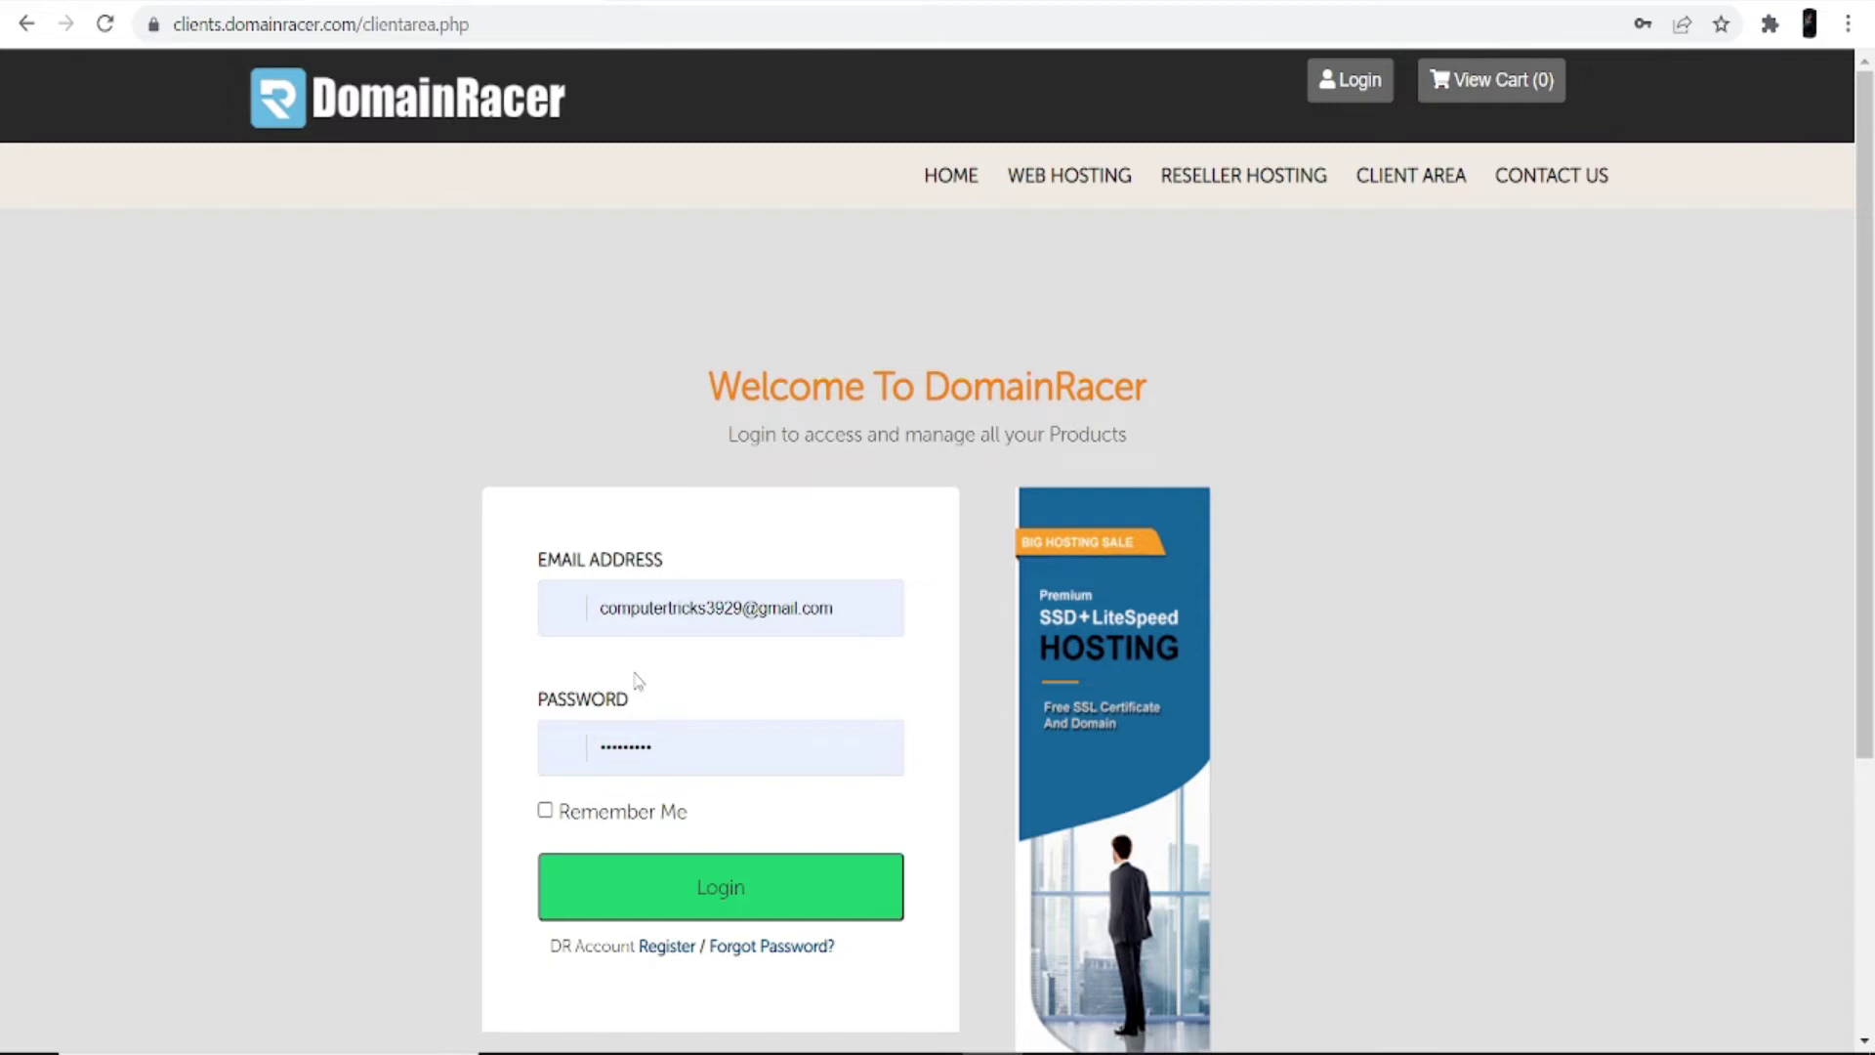
left_click(640, 889)
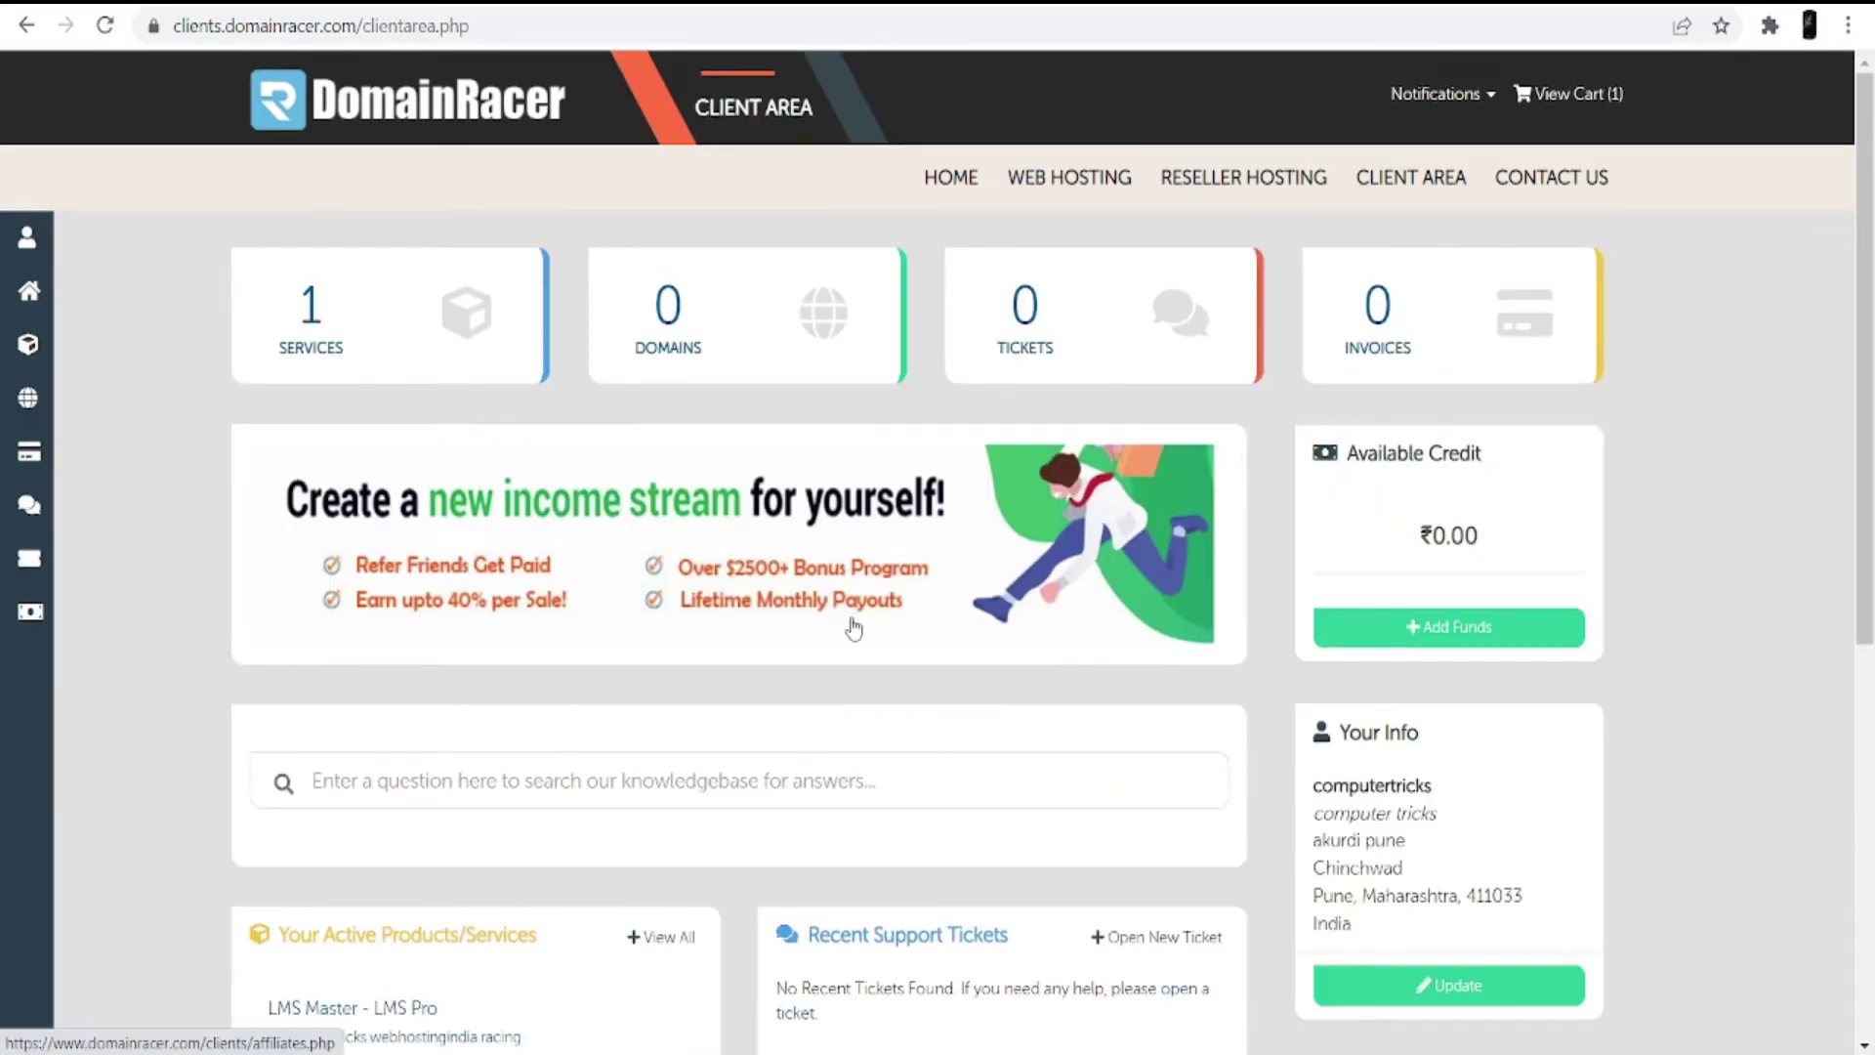
Step: Look over the client dashboard, then bring up the cPanel login page in a new tab
scroll(803, 617, "down", 3)
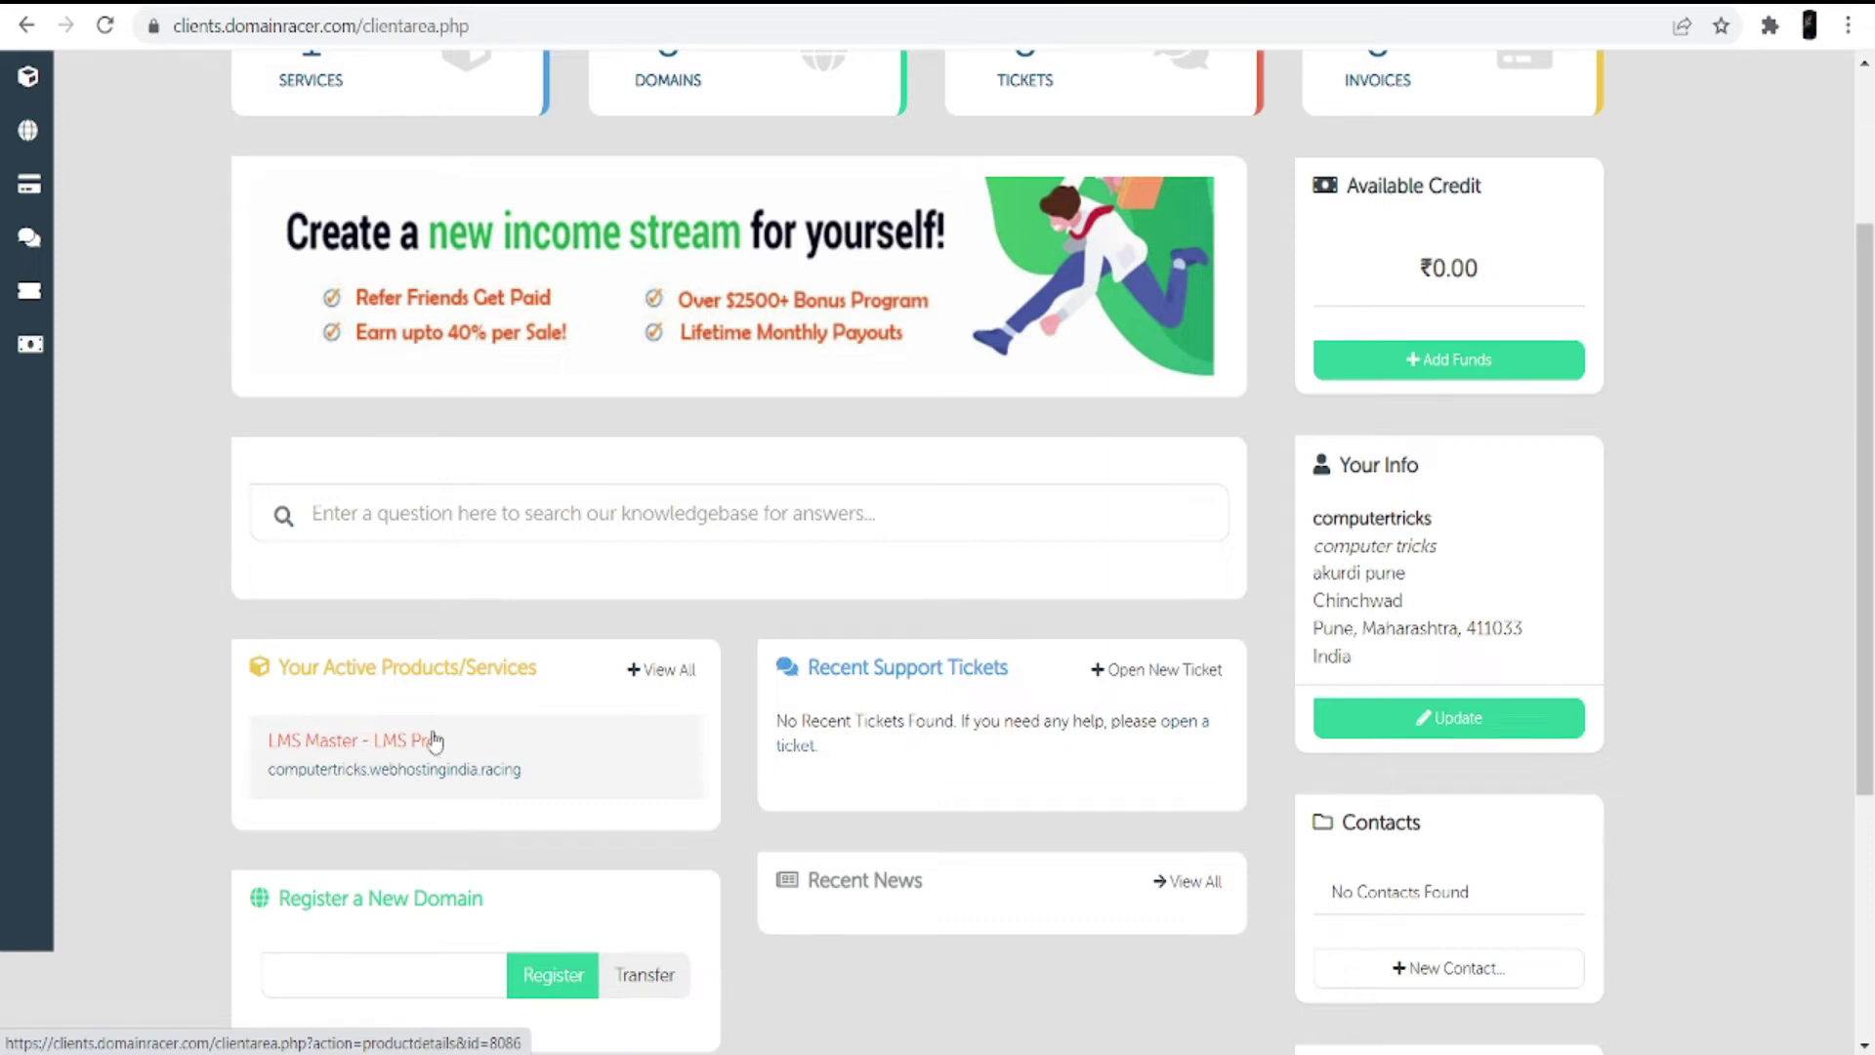
scroll(302, 648, "up", 3)
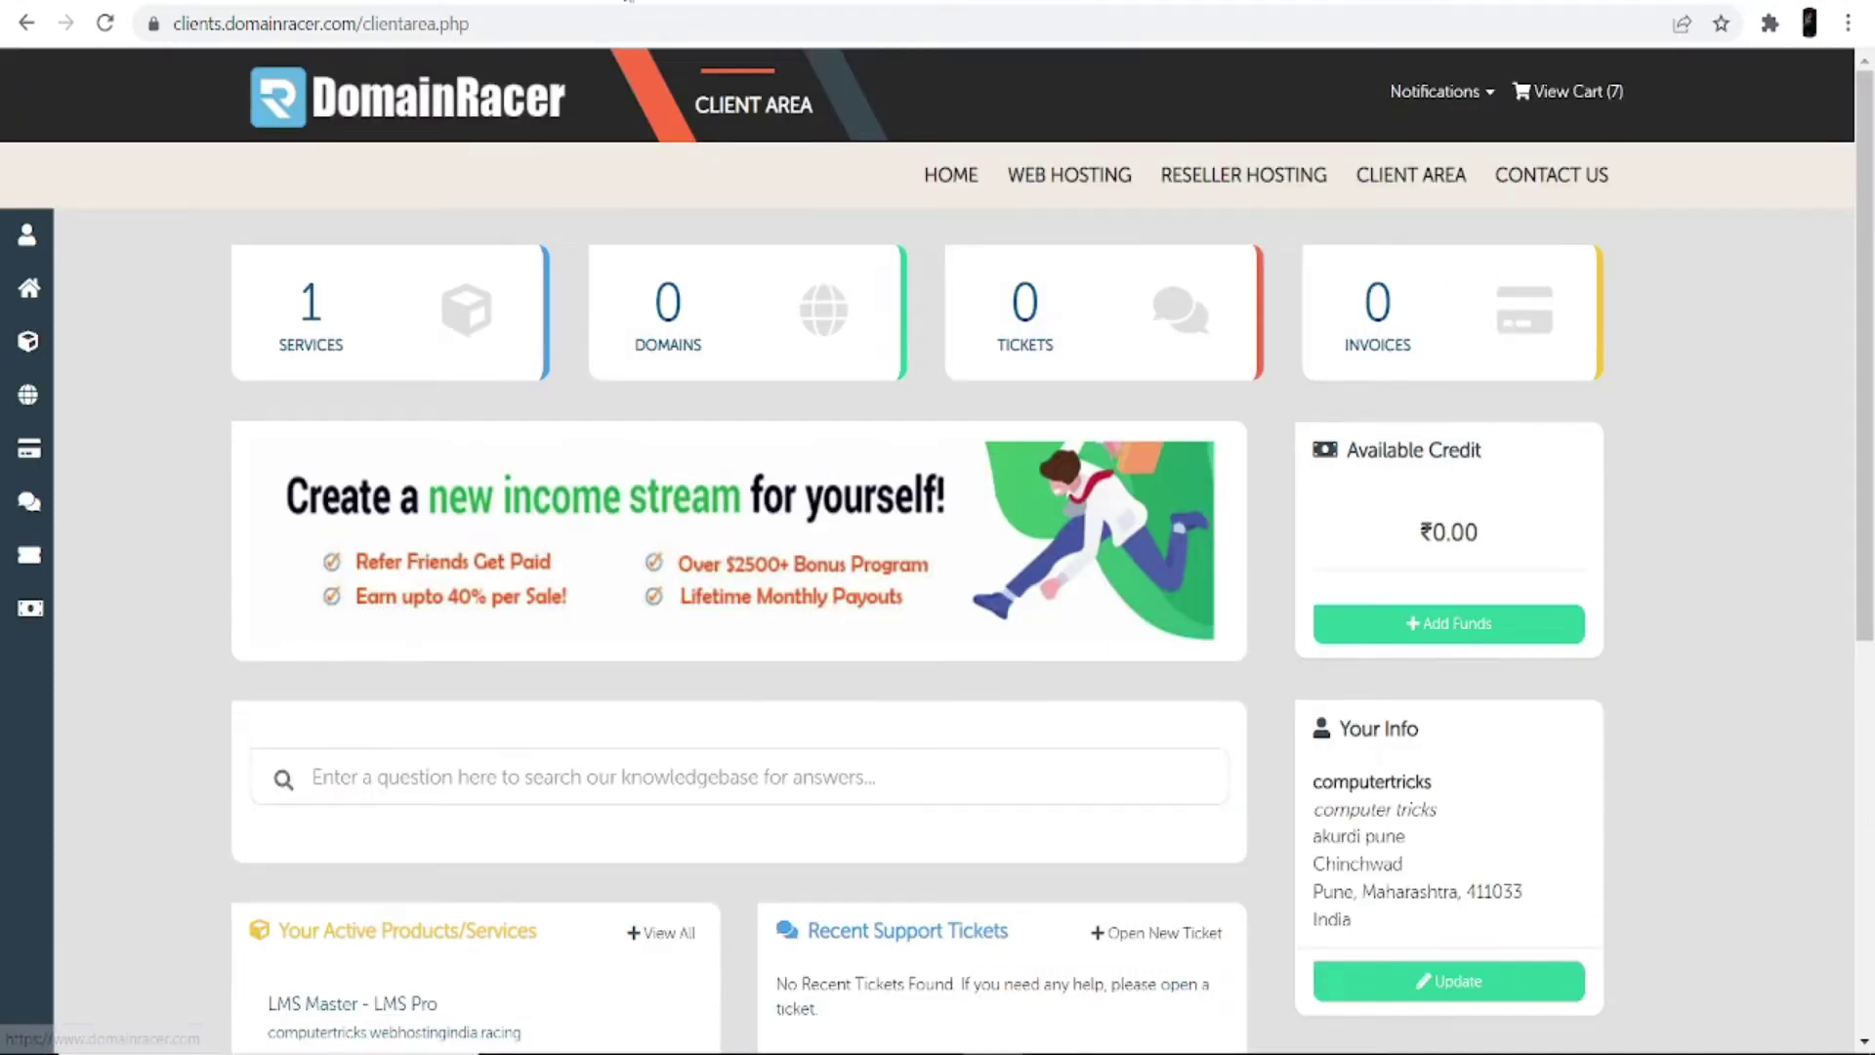
key("ctrl+t")
left_click(680, 662)
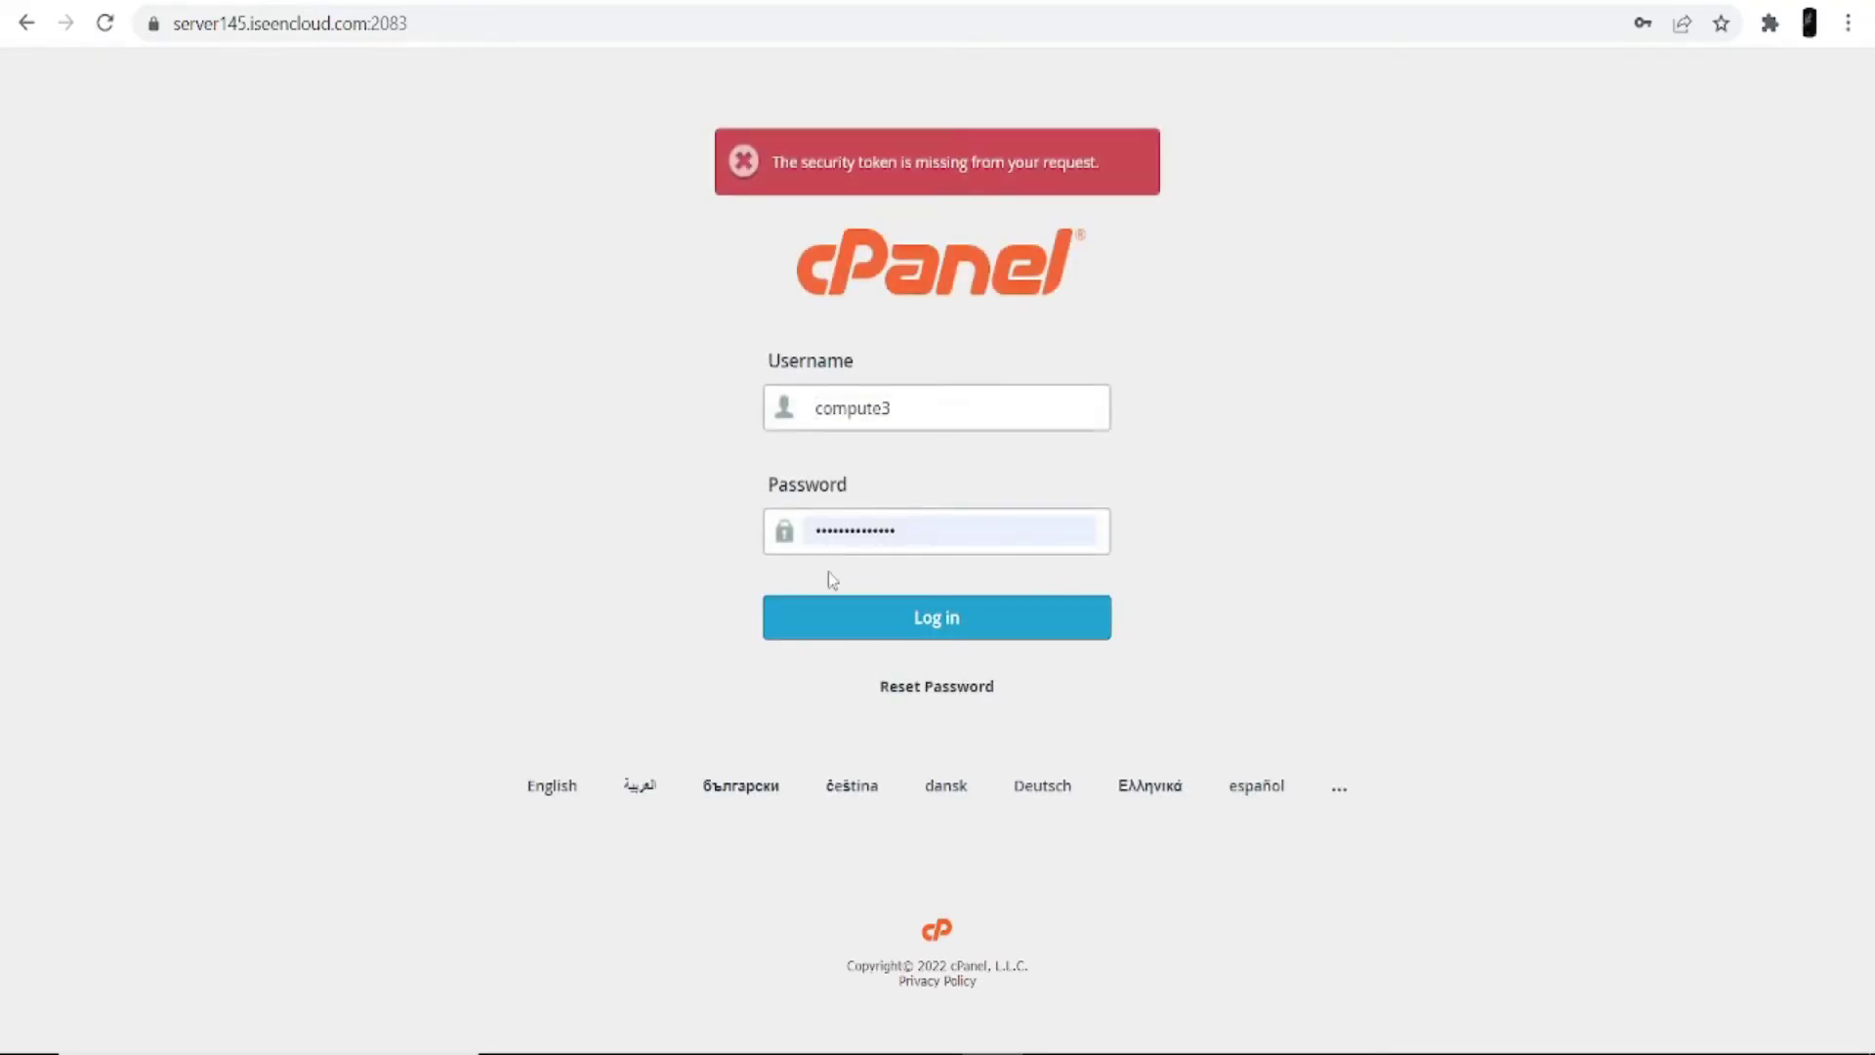
Step: Log in to cPanel and look over the dashboard's Email, Security, Software and Advanced sections
left_click(865, 608)
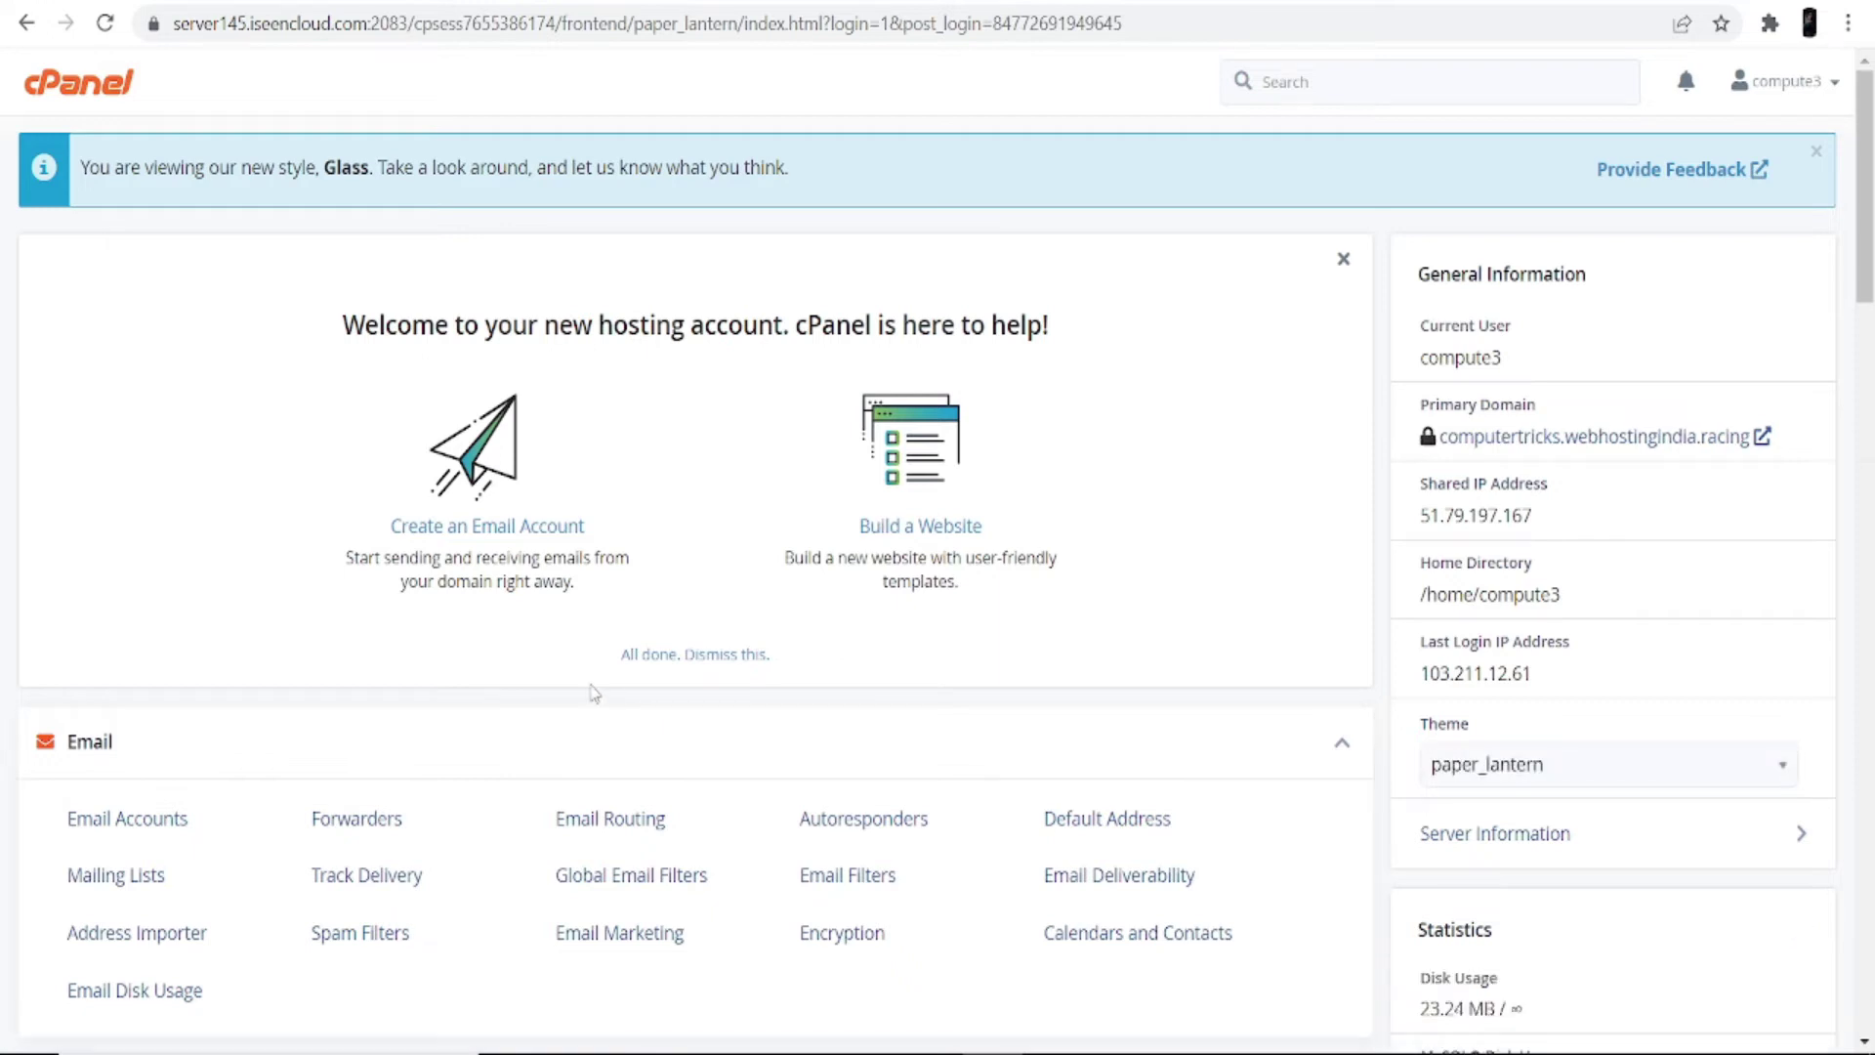
scroll(536, 716, "down", 20)
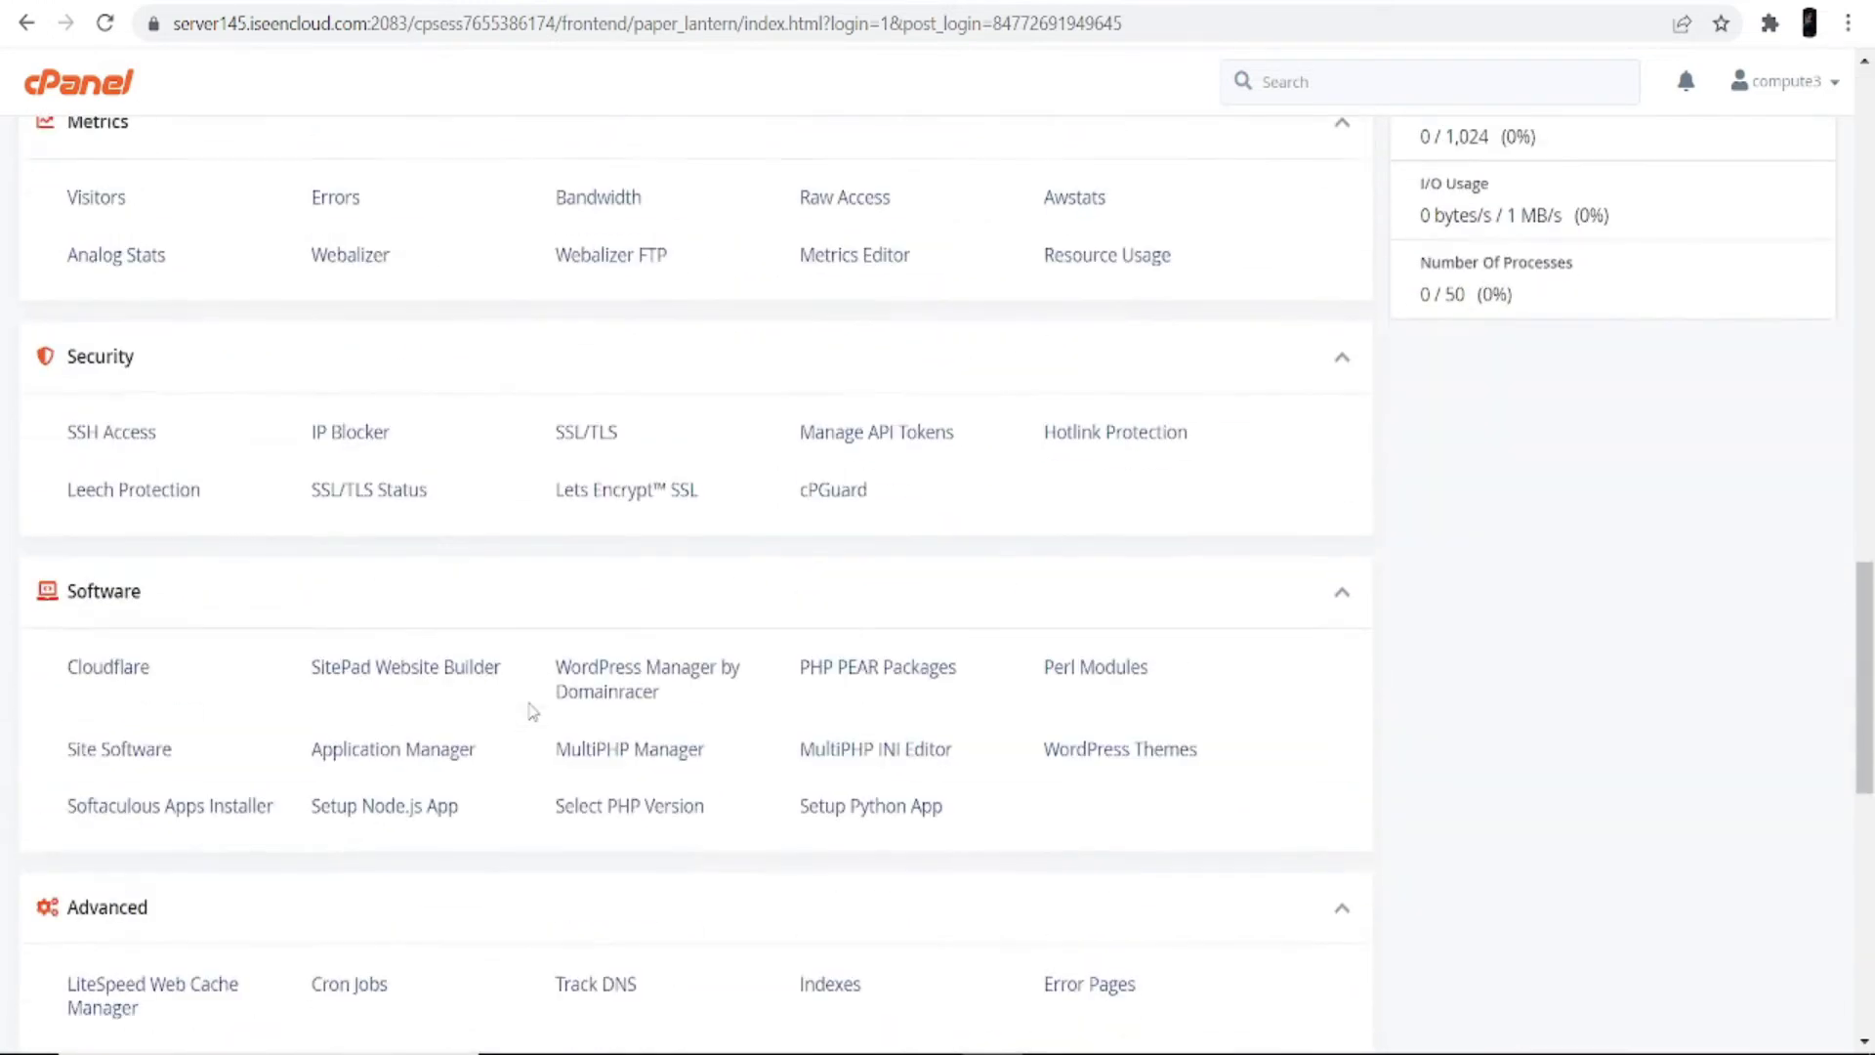
scroll(528, 703, "down", 10)
scroll(523, 712, "up", 6)
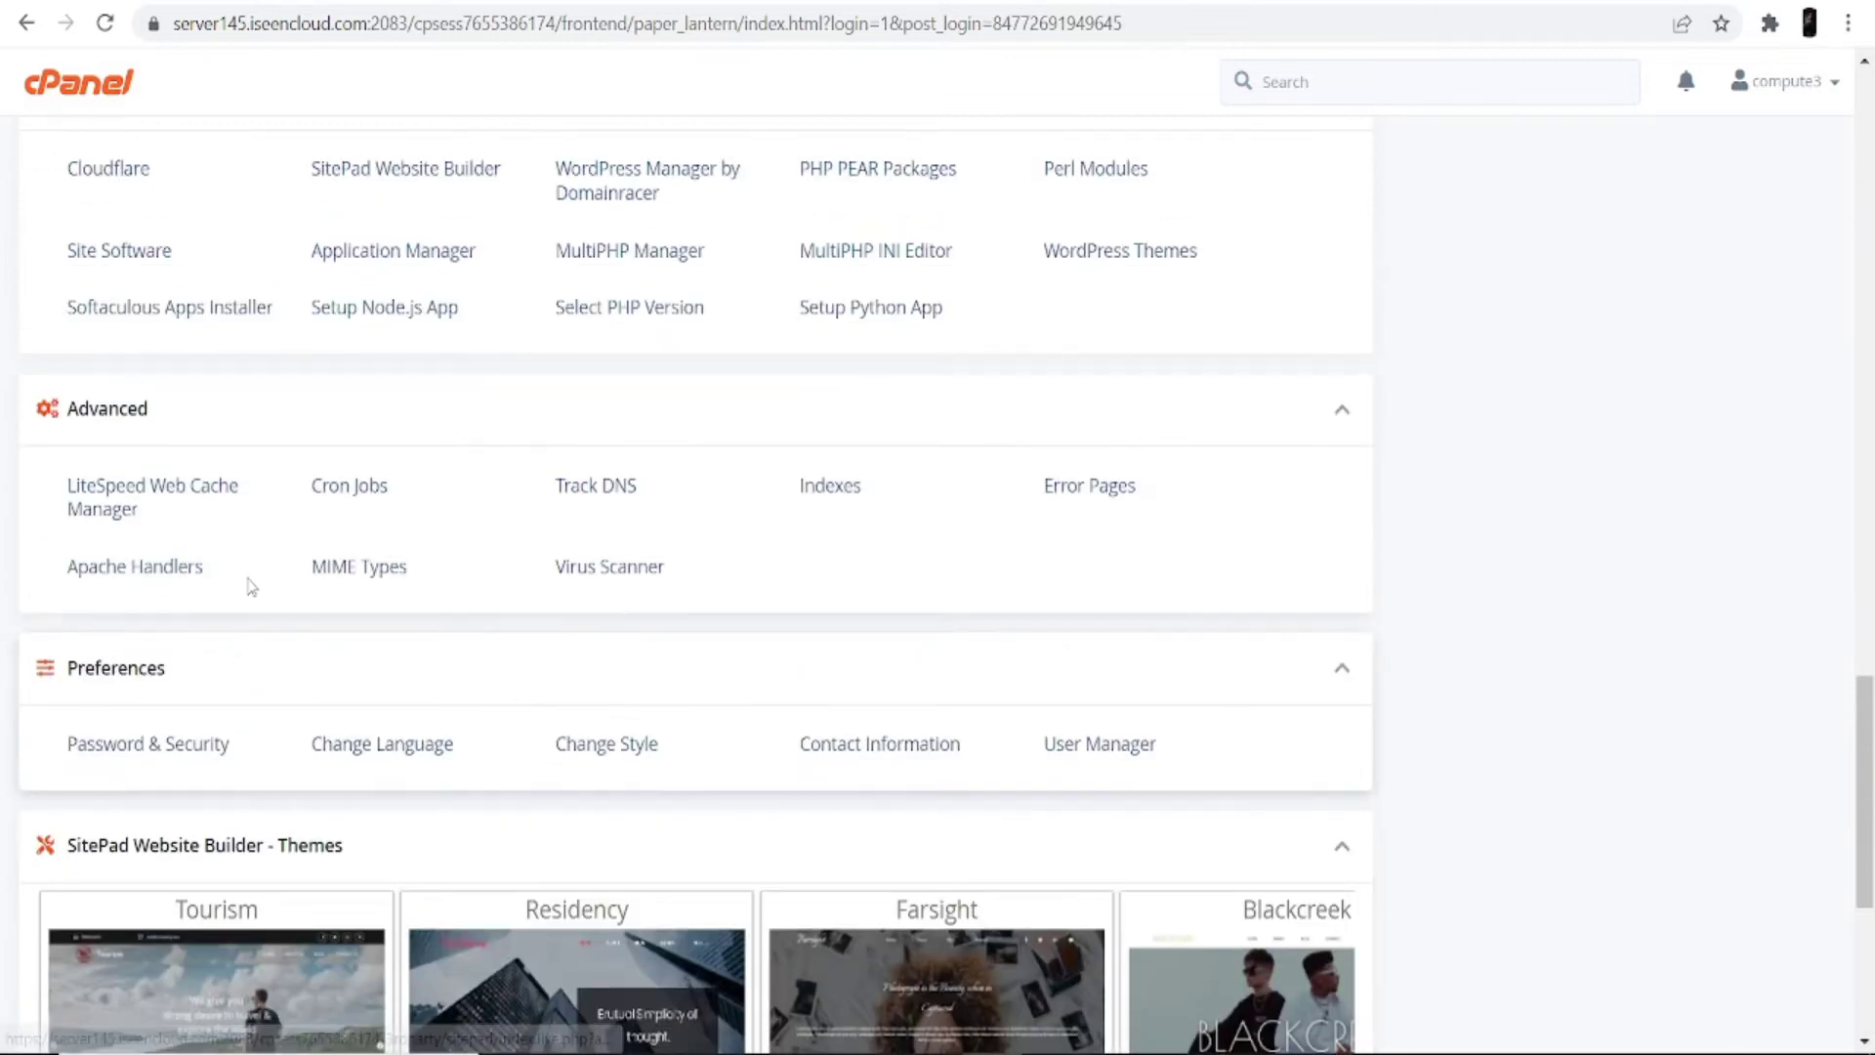
scroll(251, 586, "up", 4)
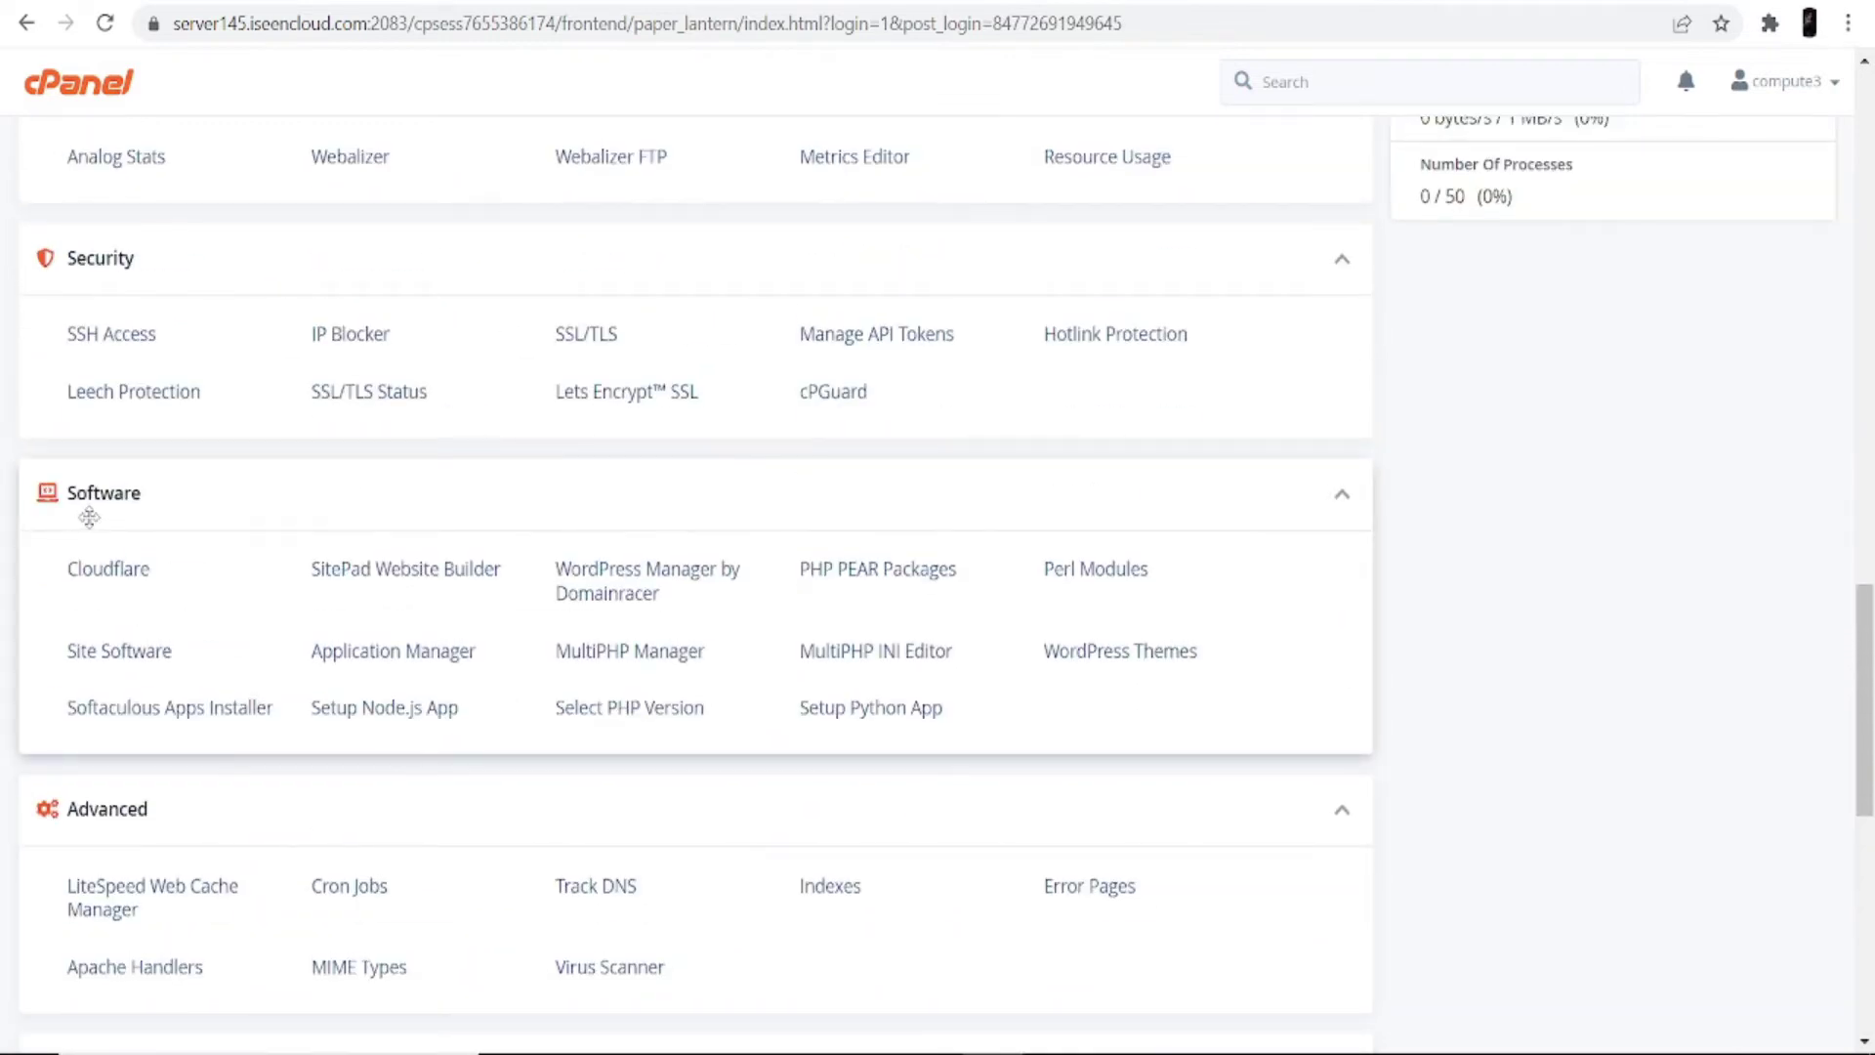
Step: Go to WordPress Manager by Domainracer and begin a new WordPress install
left_click(614, 607)
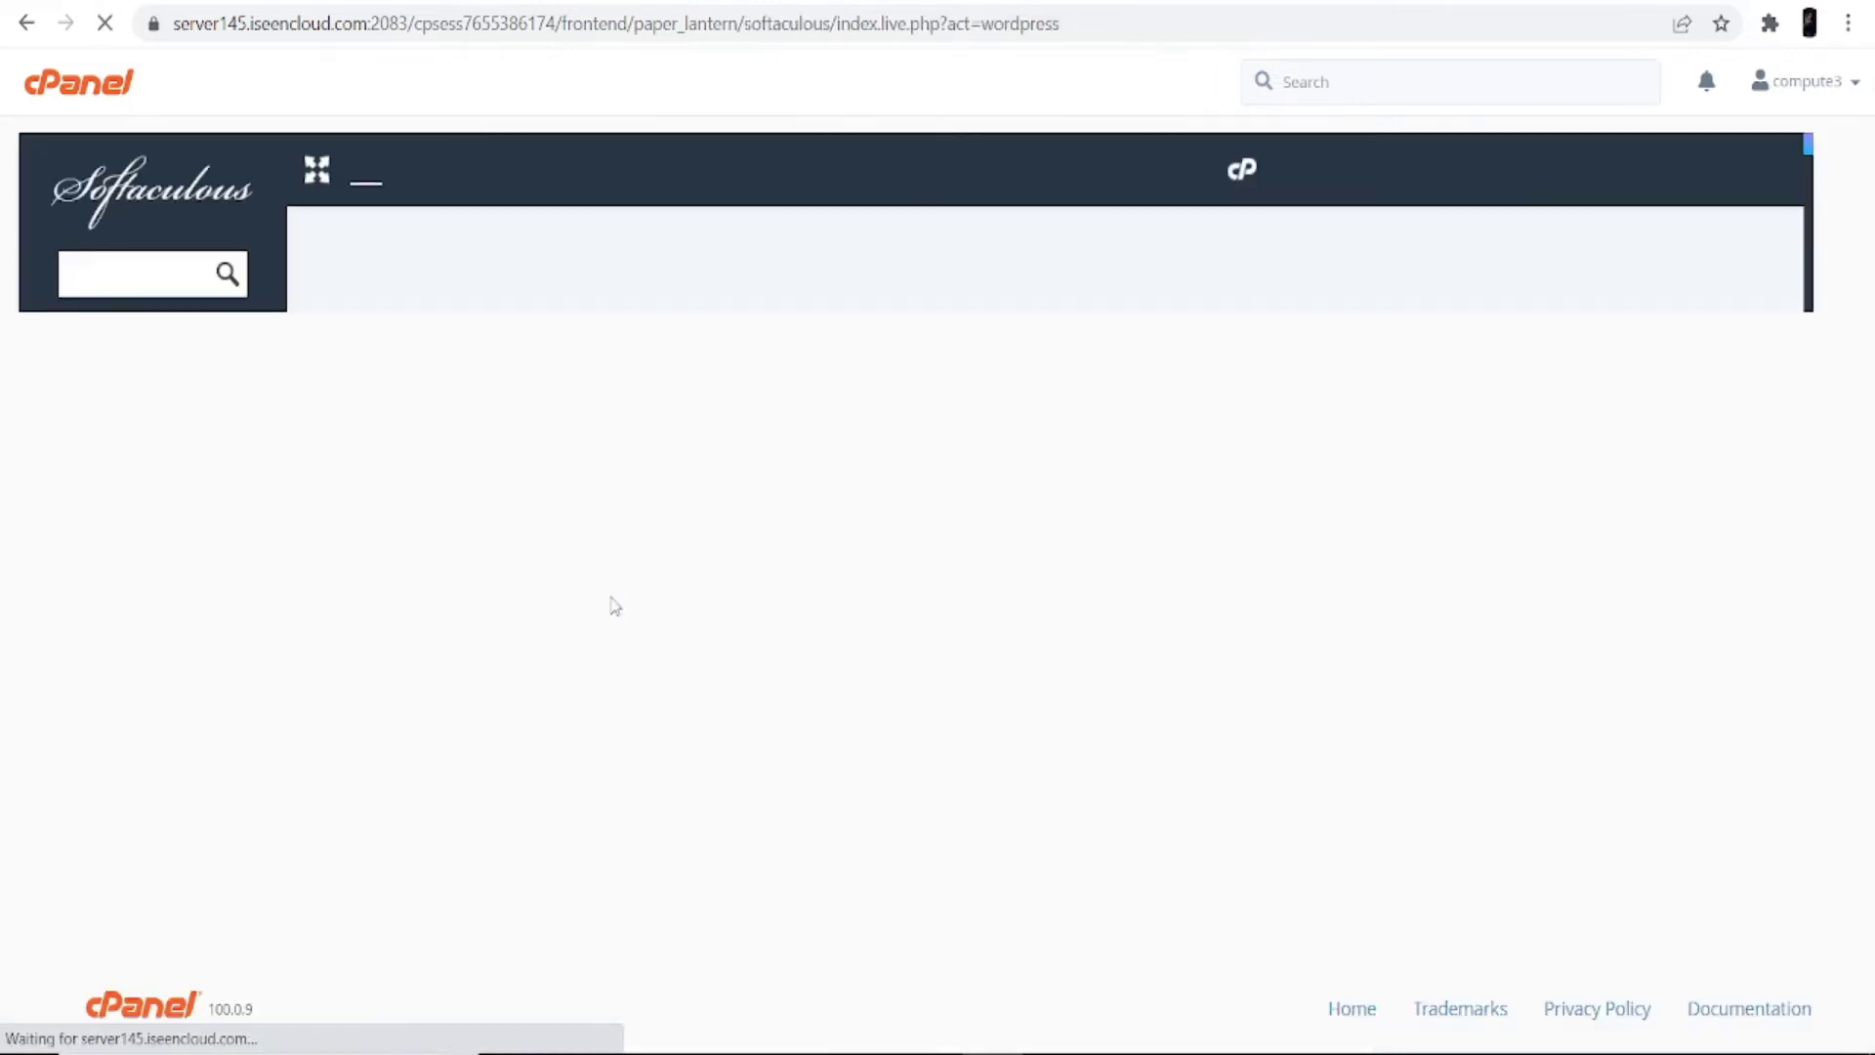
left_click_drag(934, 311, 1272, 318)
left_click(1009, 385)
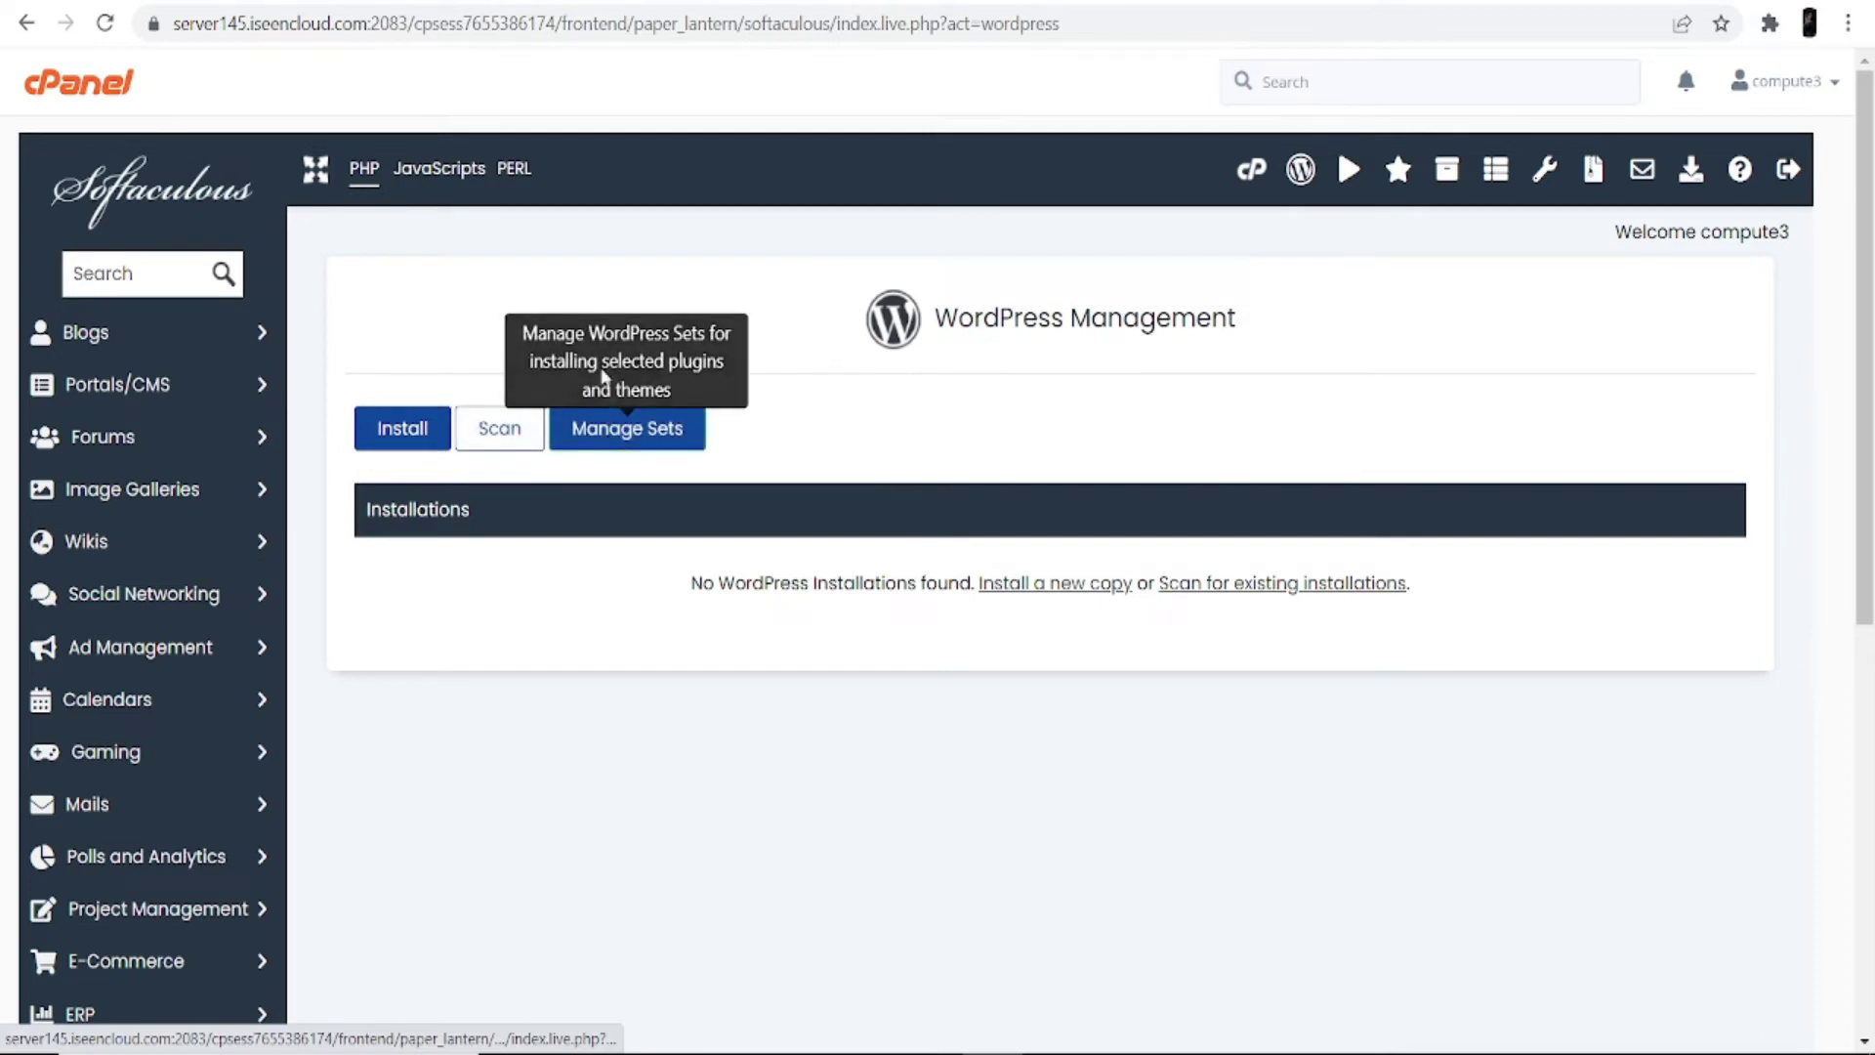
left_click(414, 433)
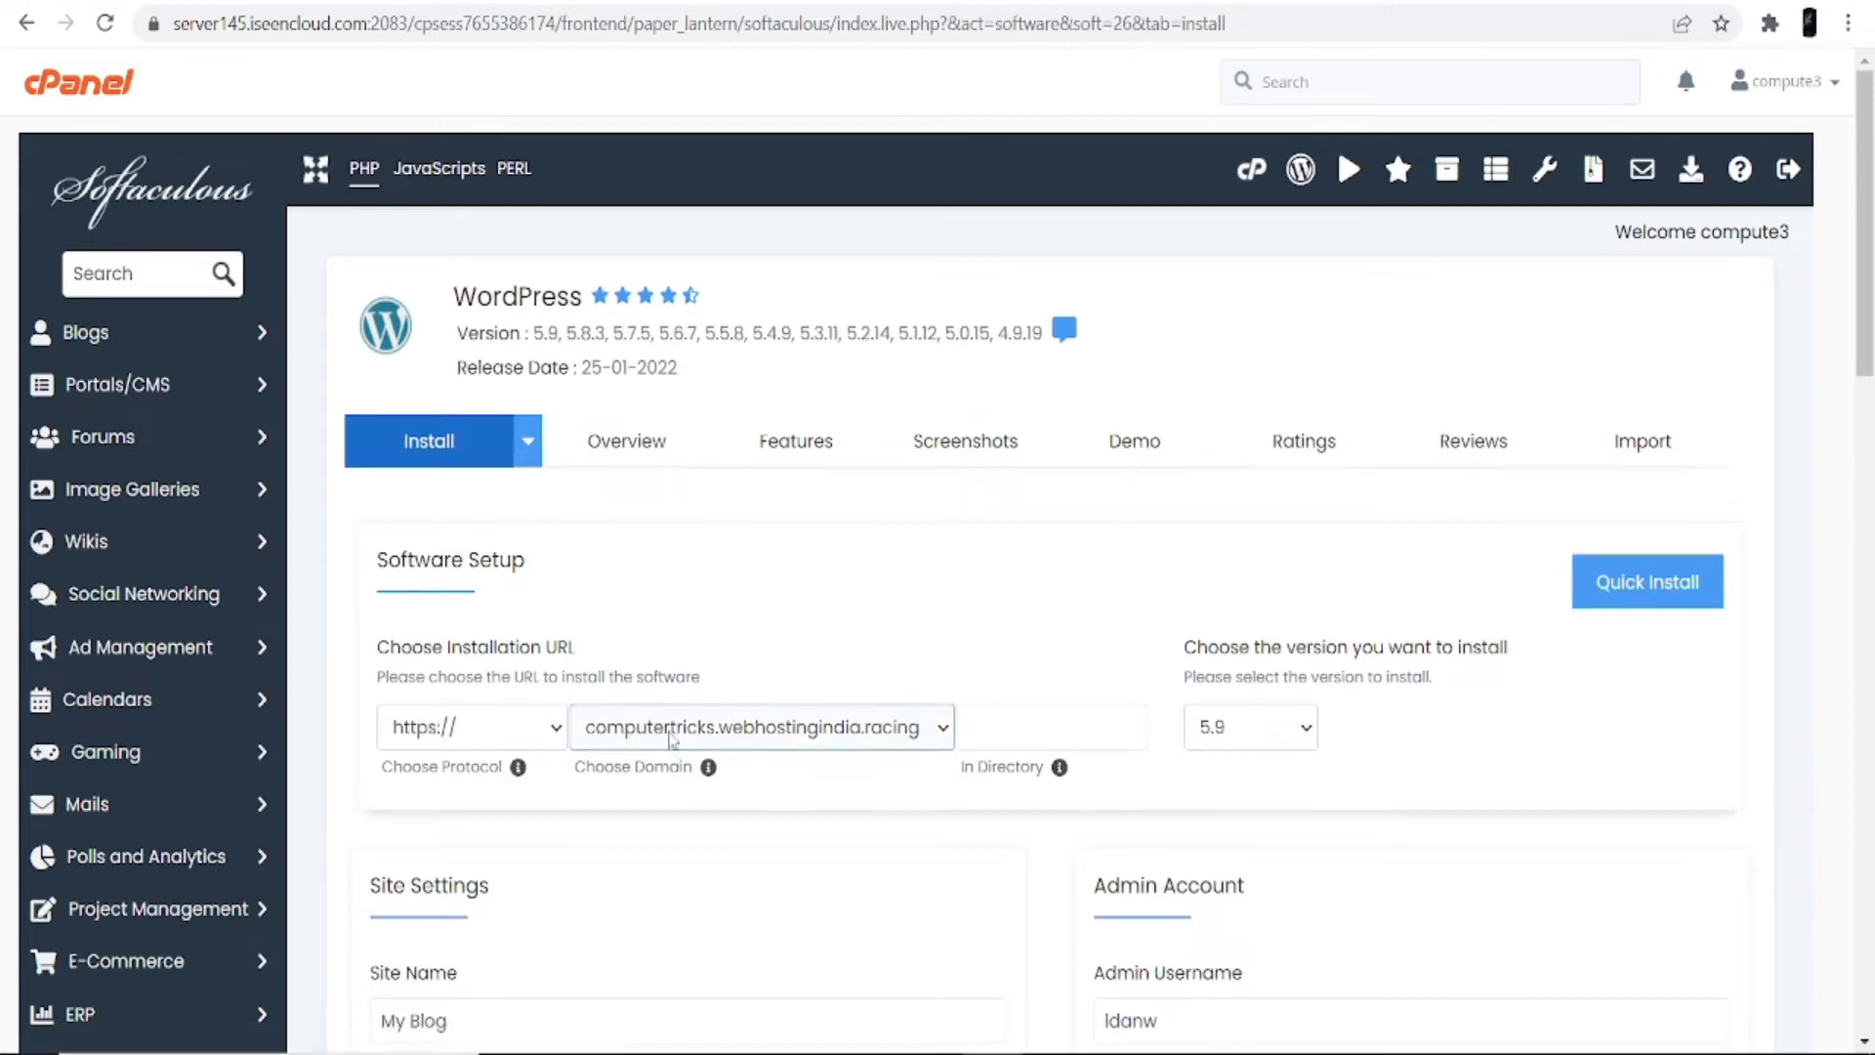
Step: Keep WordPress 5.9 and set site name 'My Store' with description 'Hey this is my shoe store'
scroll(1001, 591, "down", 3)
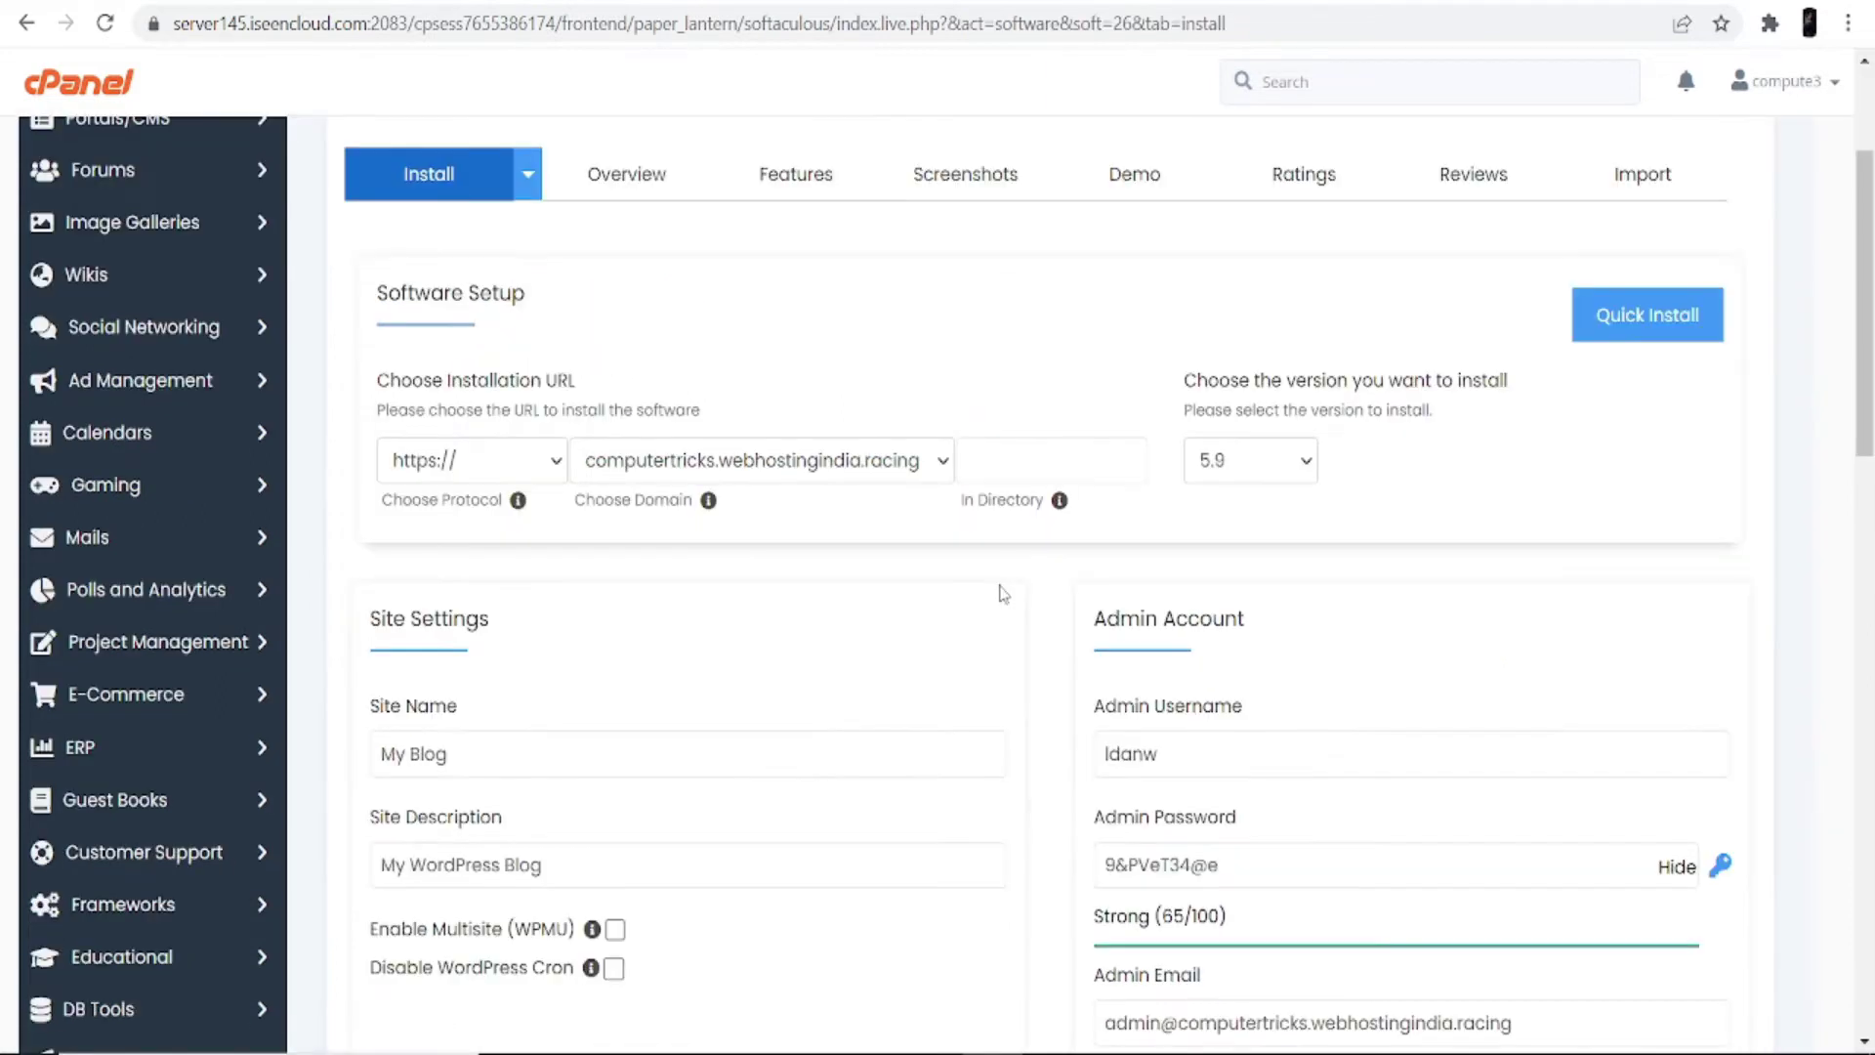
left_click(1294, 472)
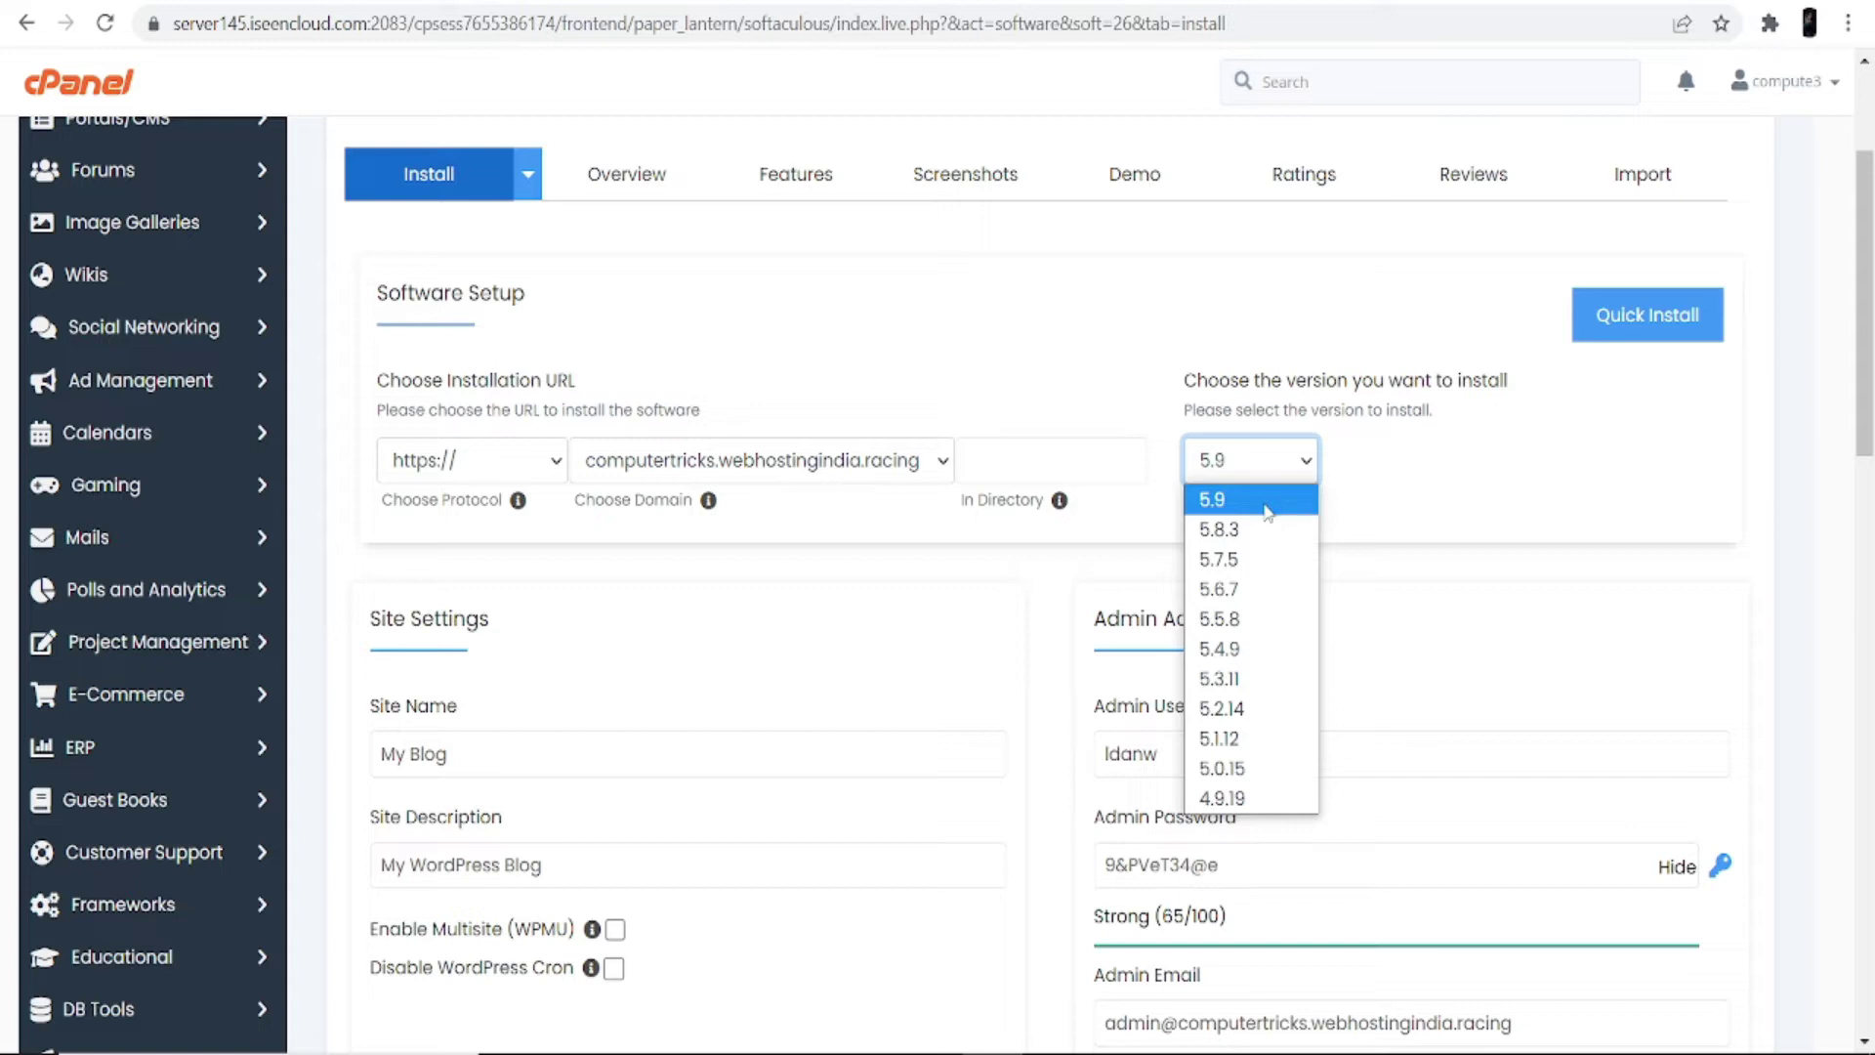
scroll(874, 630, "down", 3)
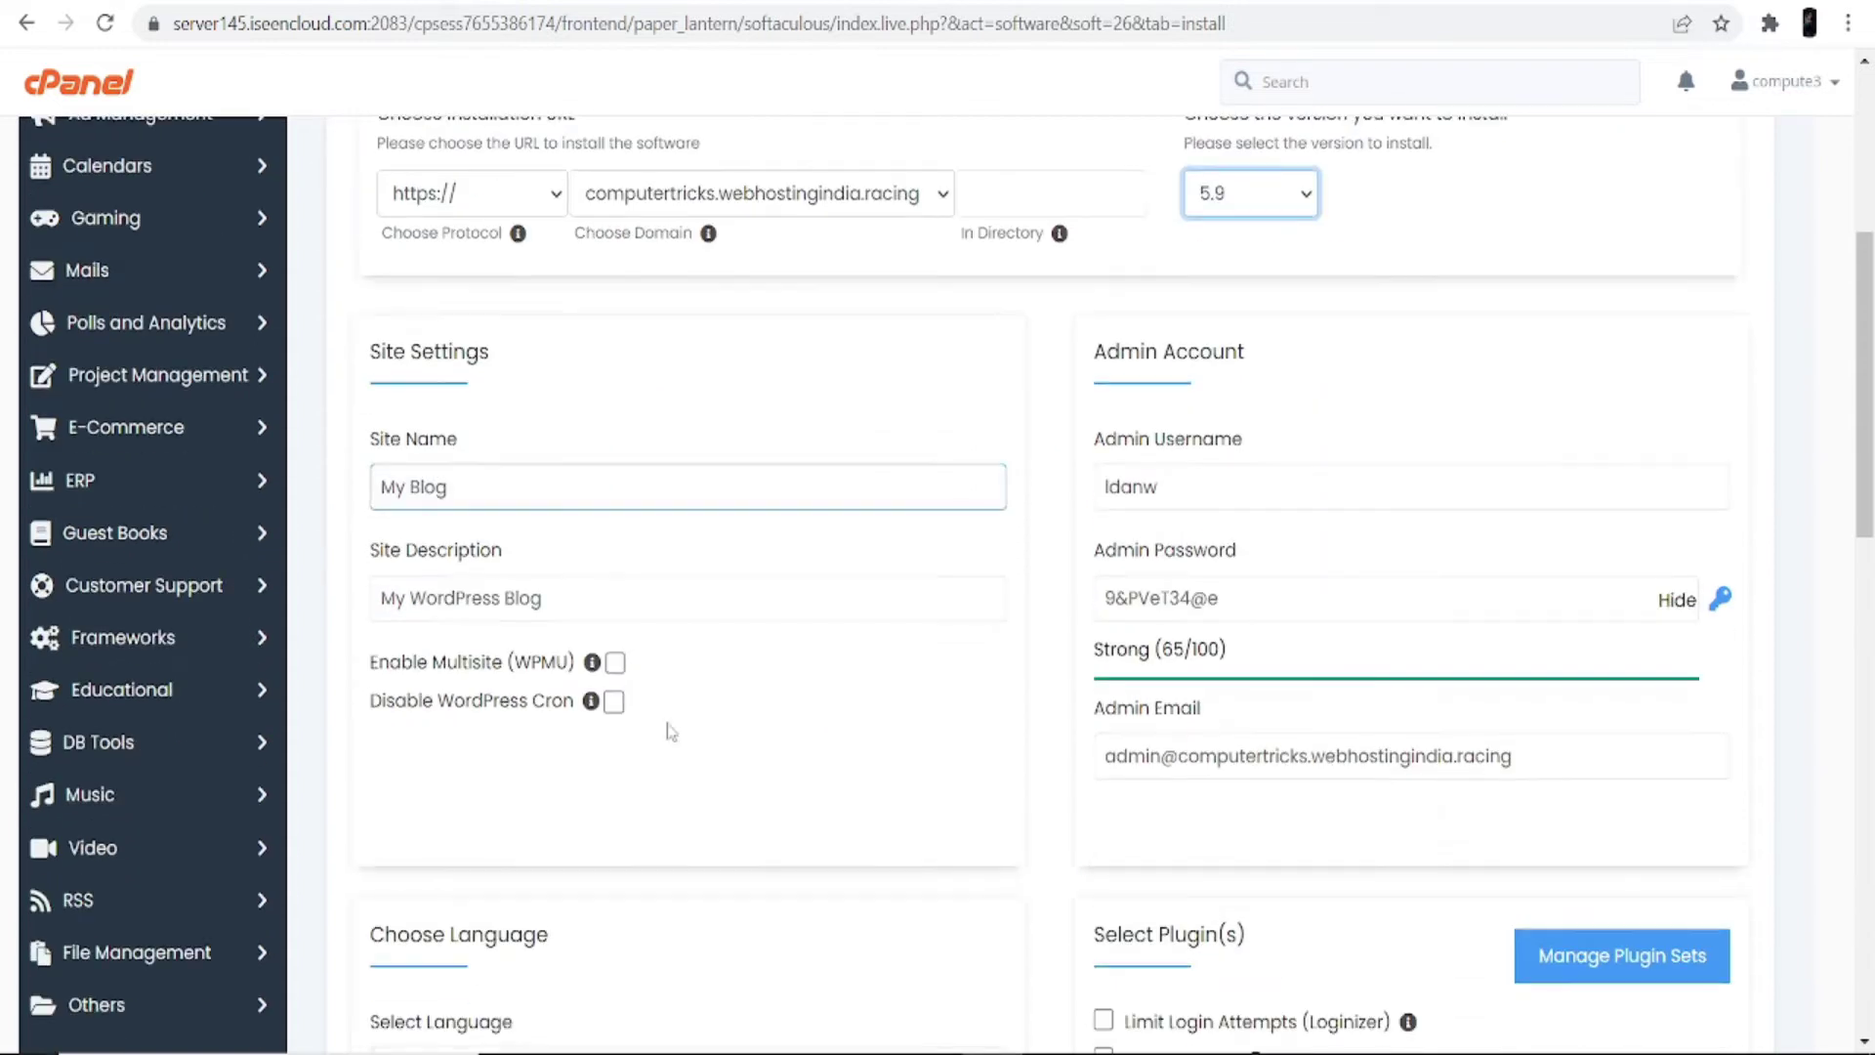
left_click(537, 494)
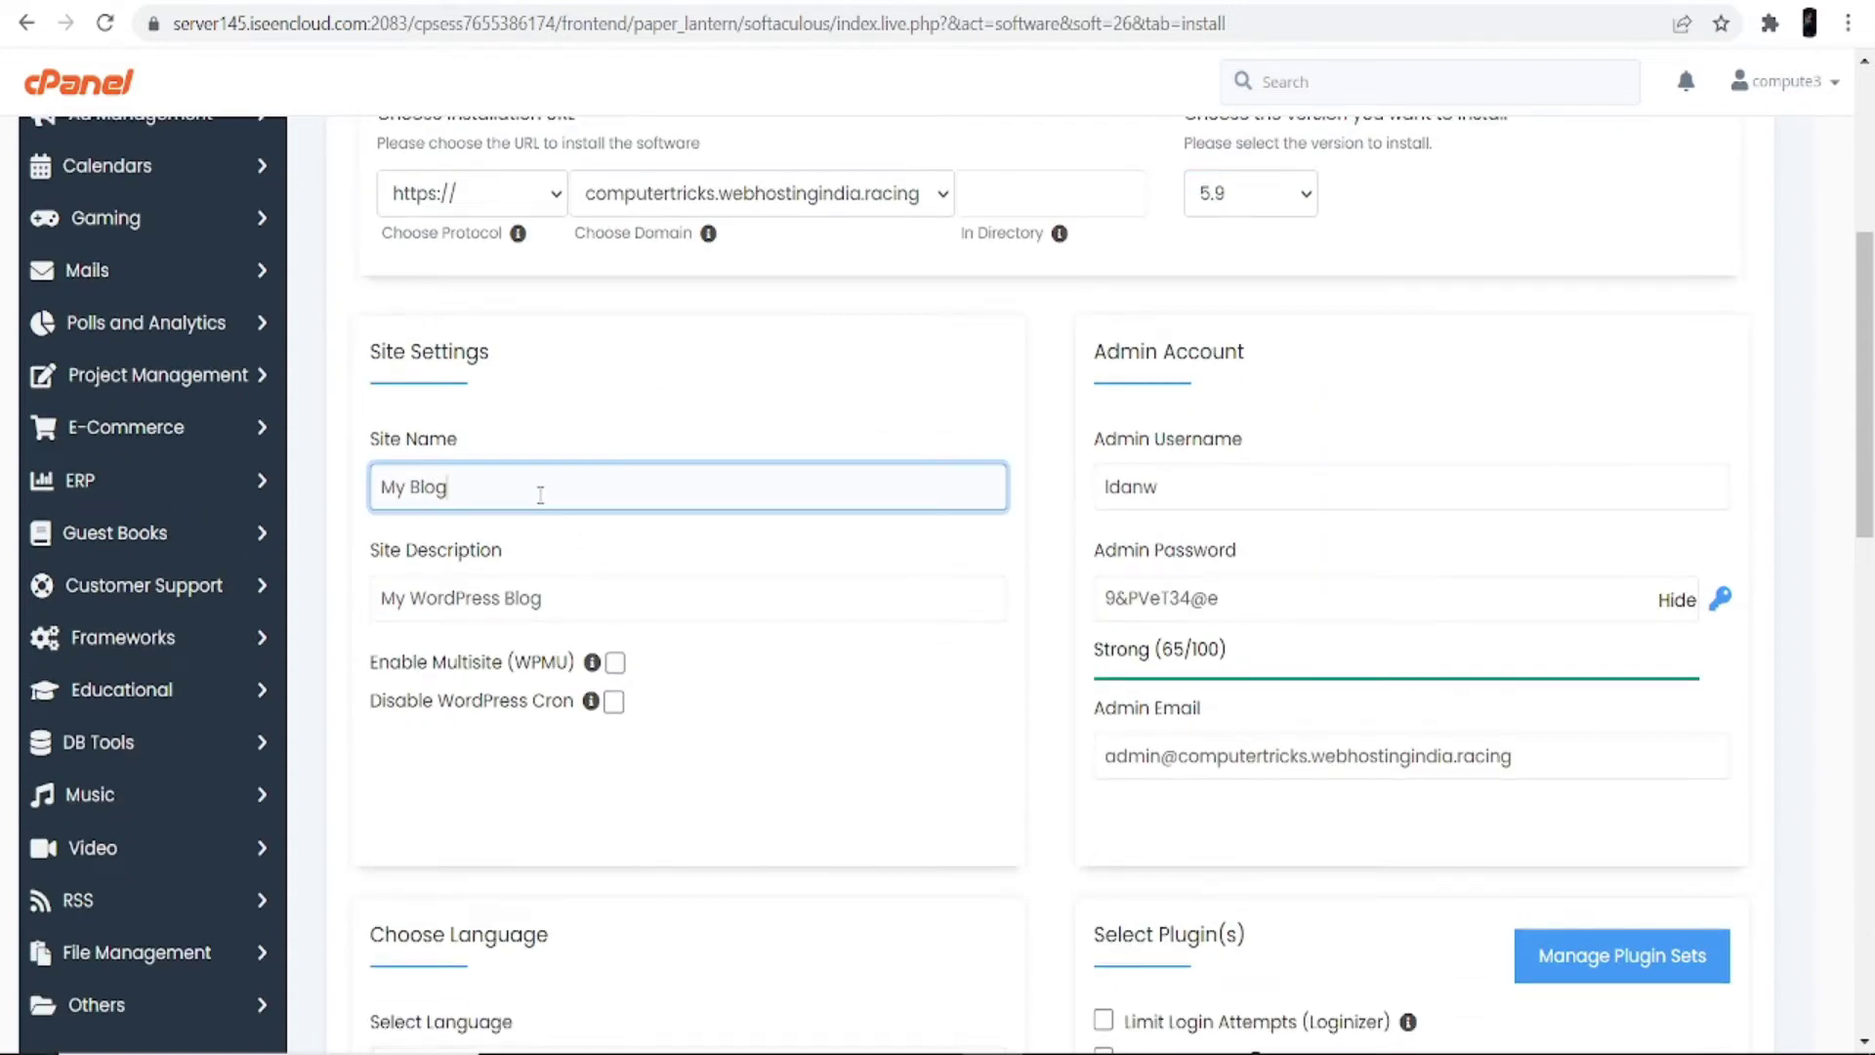
key("BackSpace")
key("BackSpace")
key("BackSpace")
key("BackSpace")
type("Store")
double_click(564, 597)
key("ctrl+a")
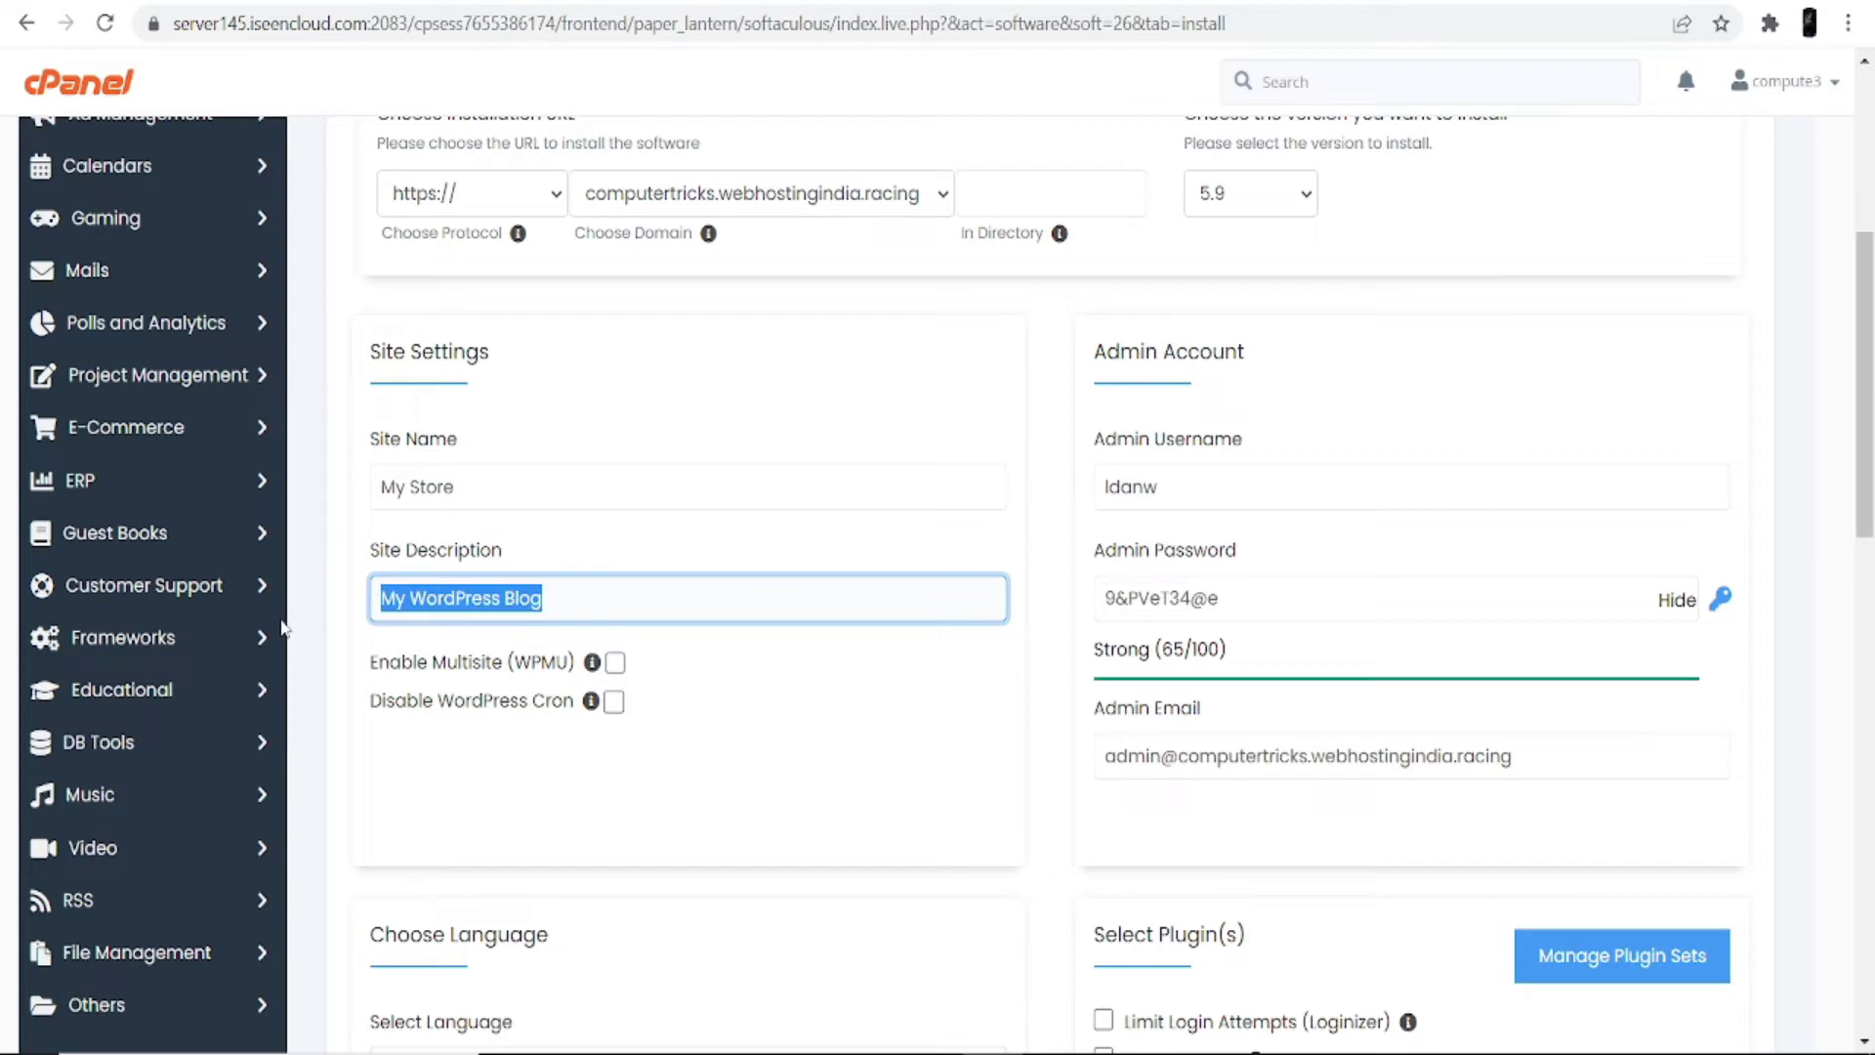
key("BackSpace")
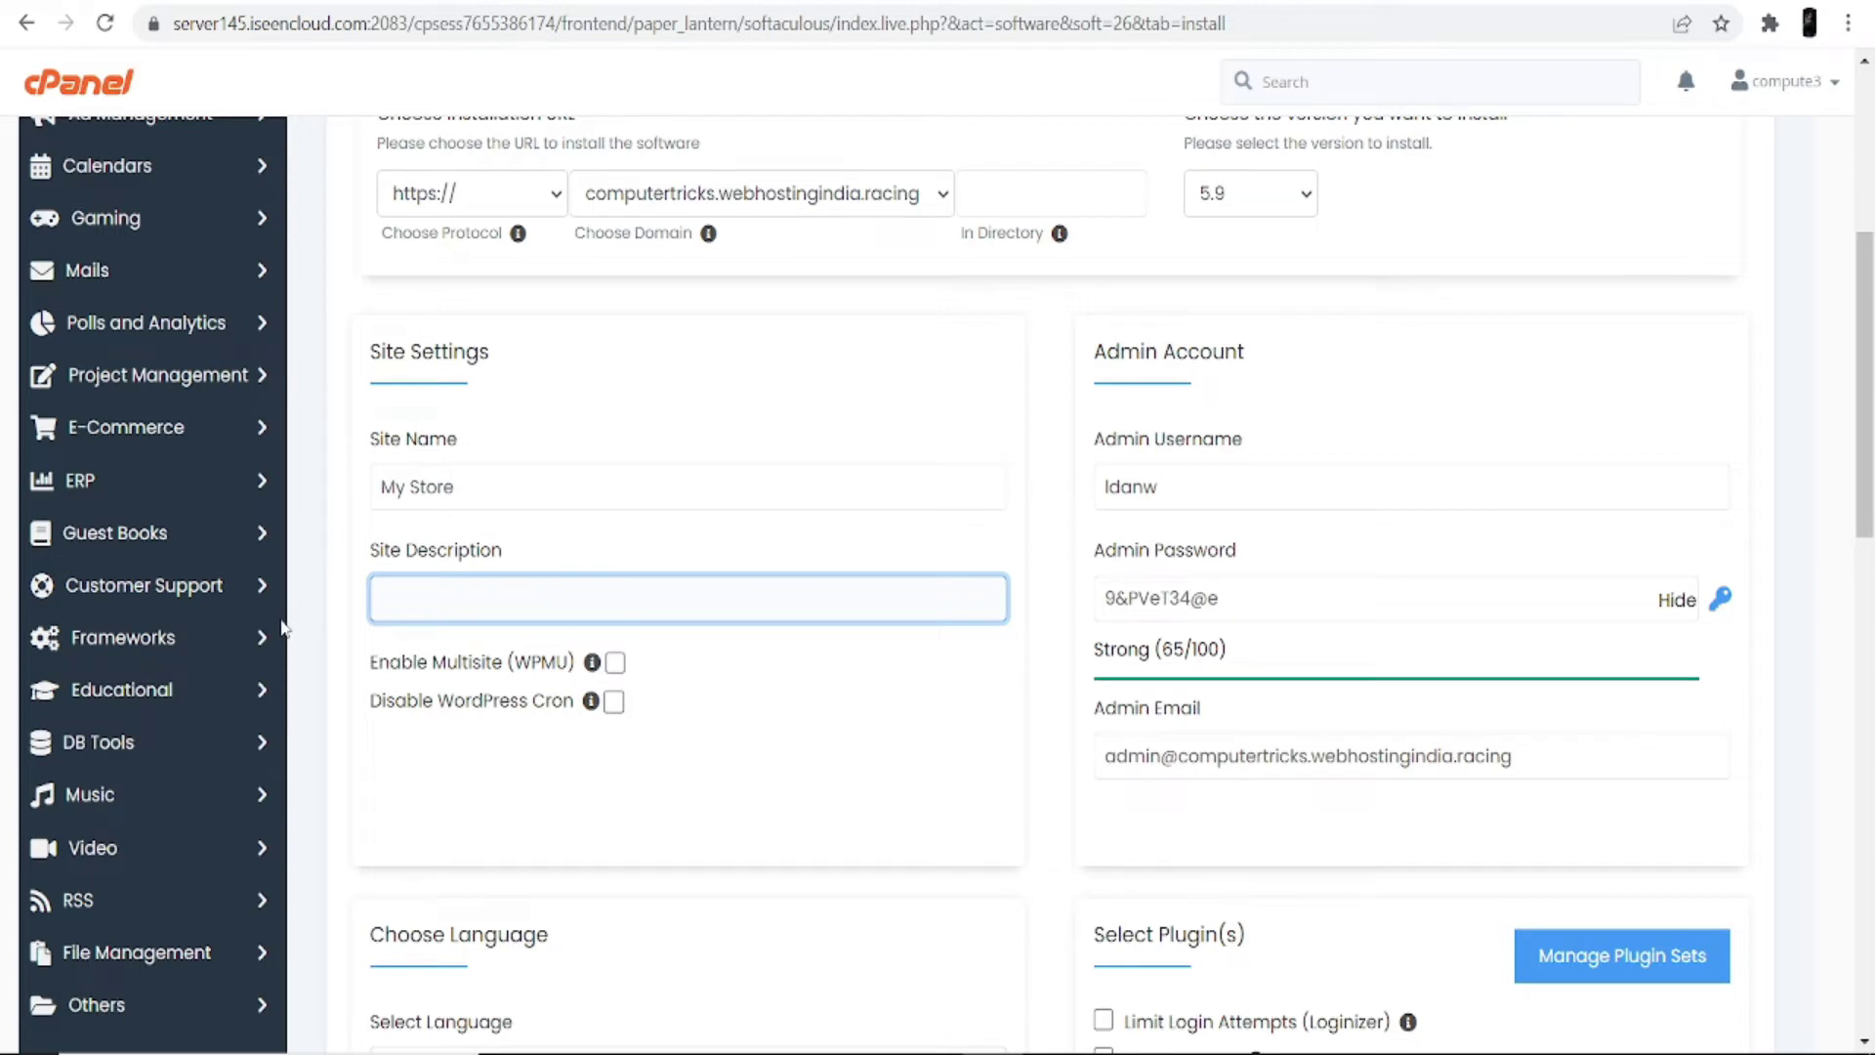
type("HE")
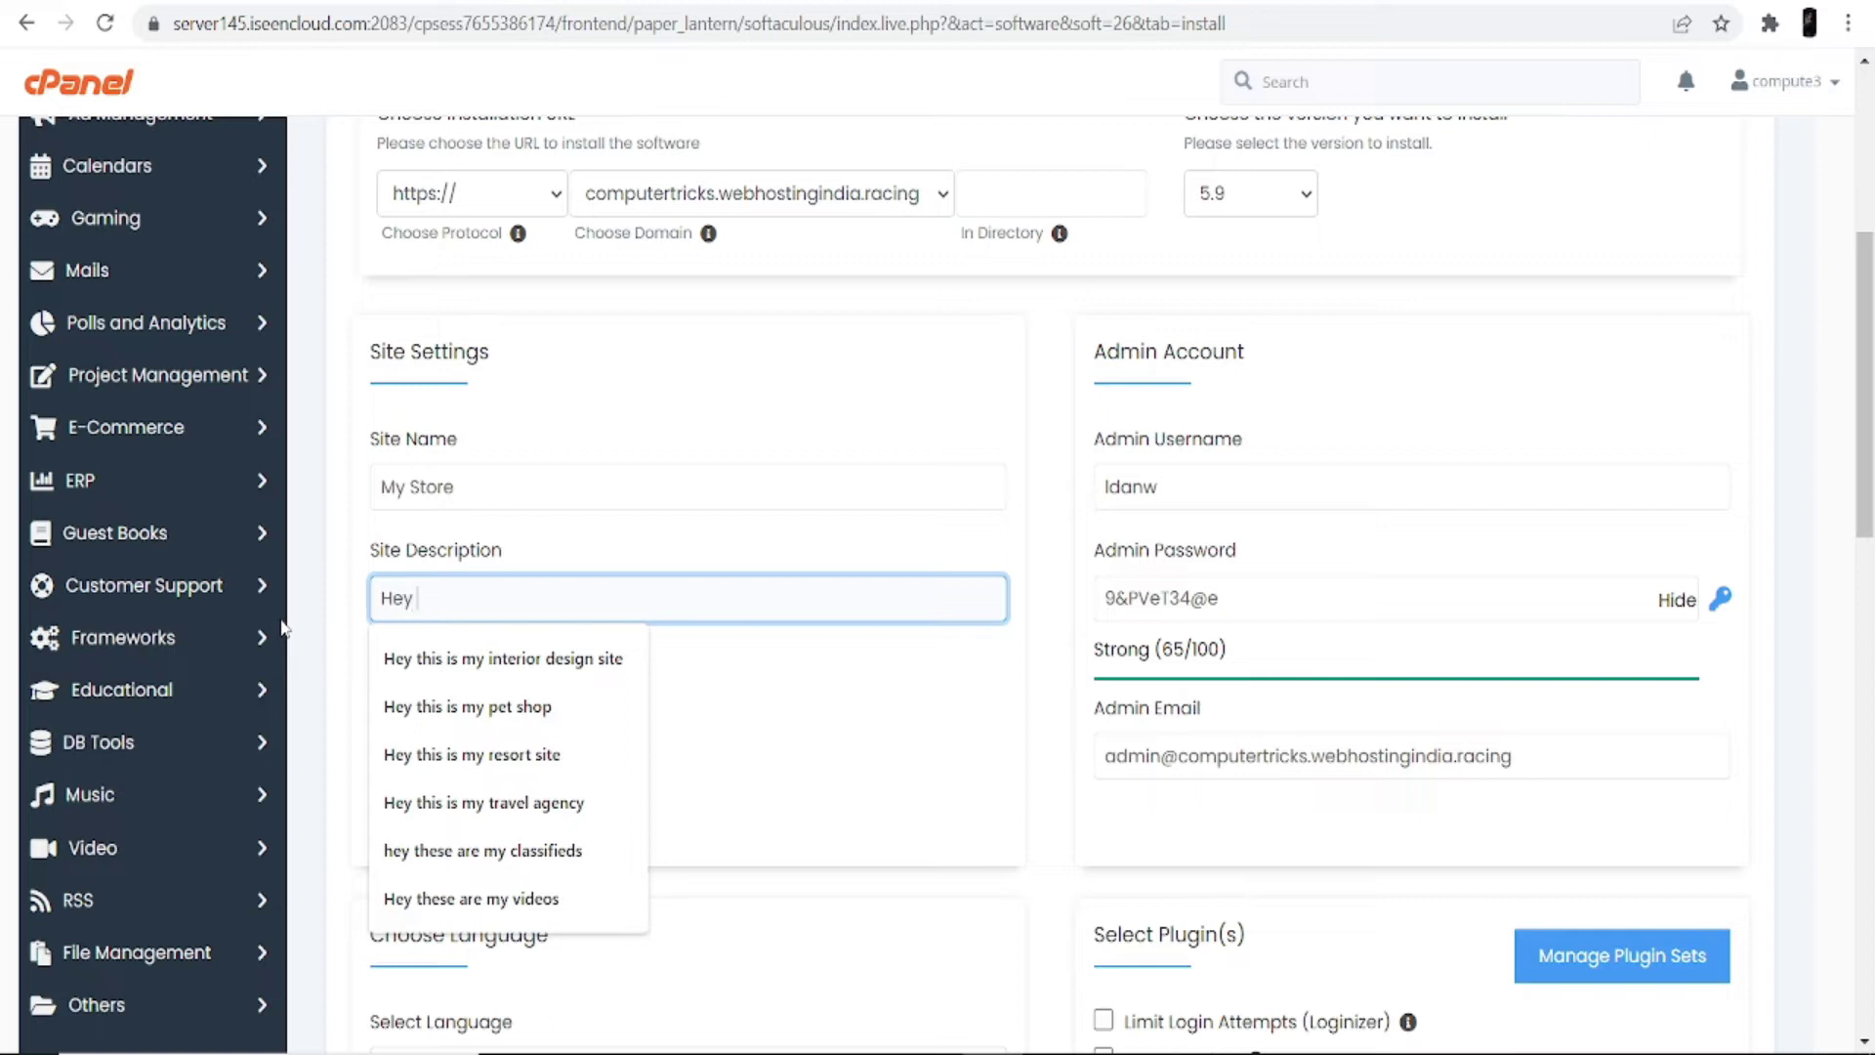
type("this is my shoe store")
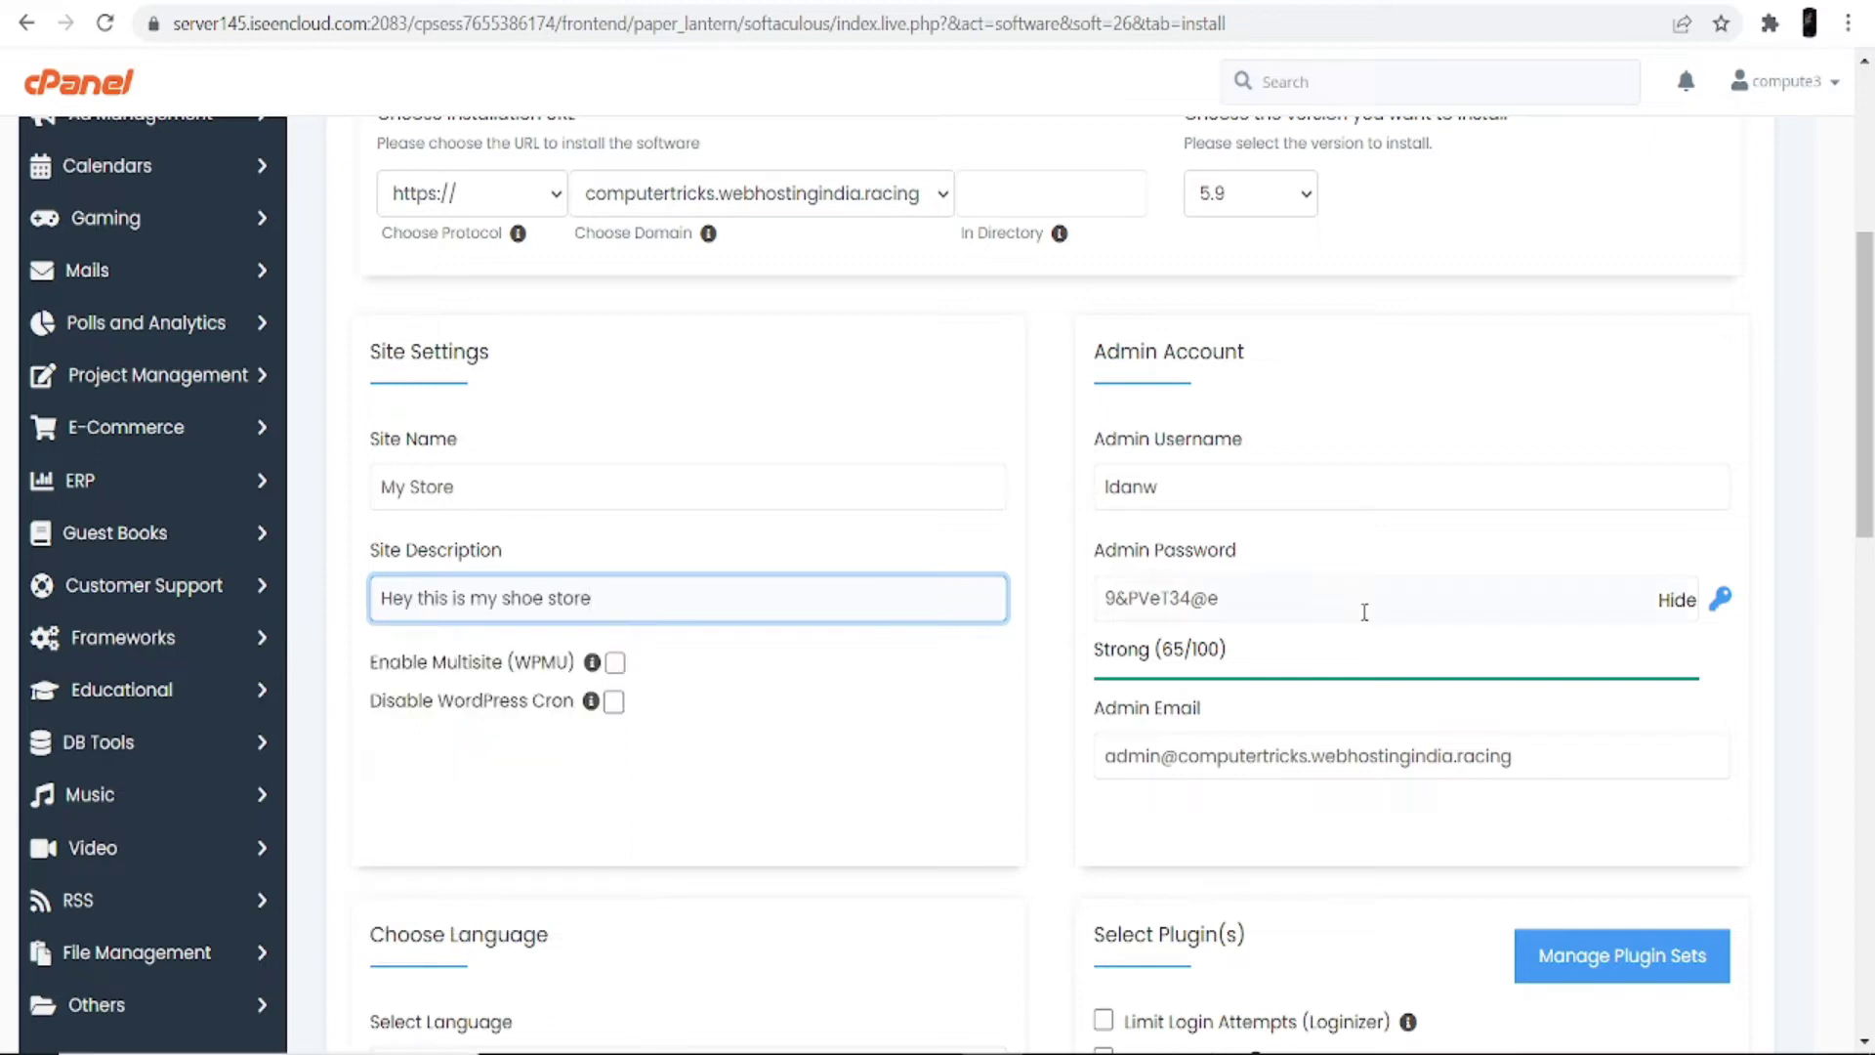
Step: Replace the admin username with 'admin' and clear the old admin password
double_click(1197, 493)
key("BackSpace")
left_click_drag(1220, 598, 996, 657)
key("BackSpace")
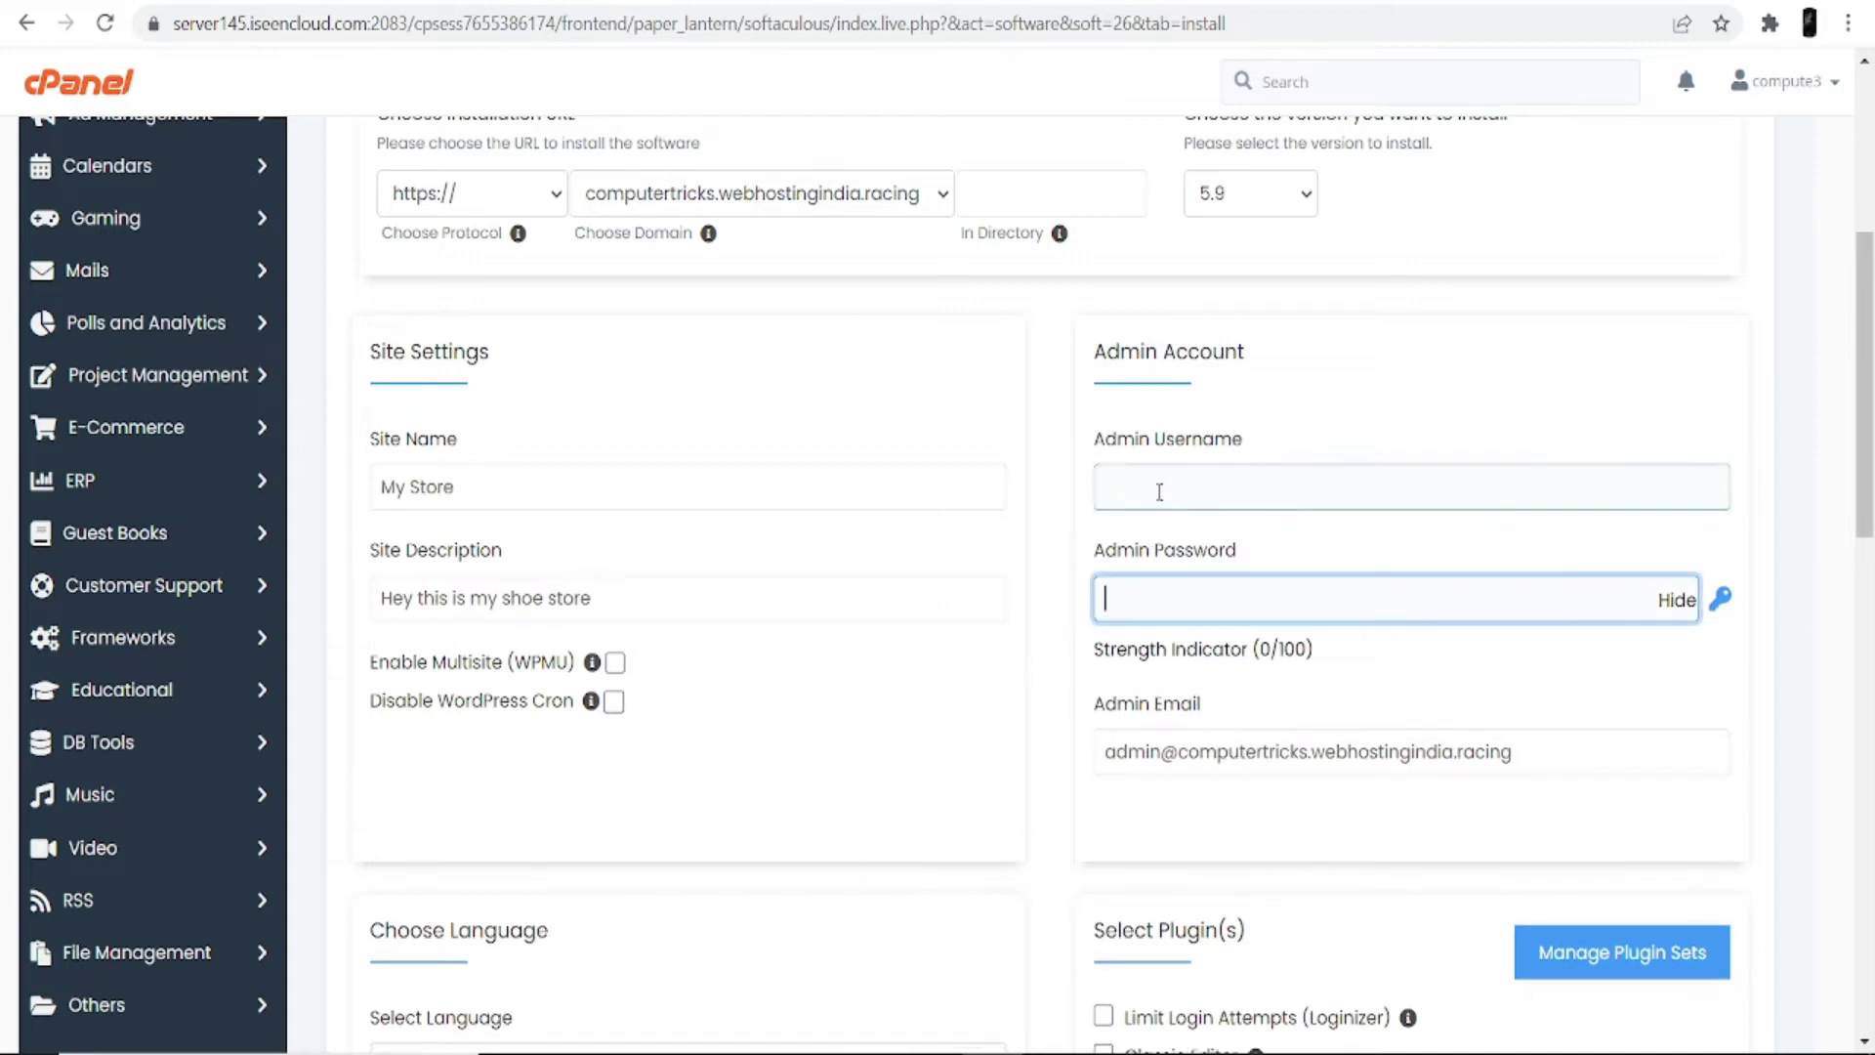
left_click(1159, 491)
left_click(1157, 535)
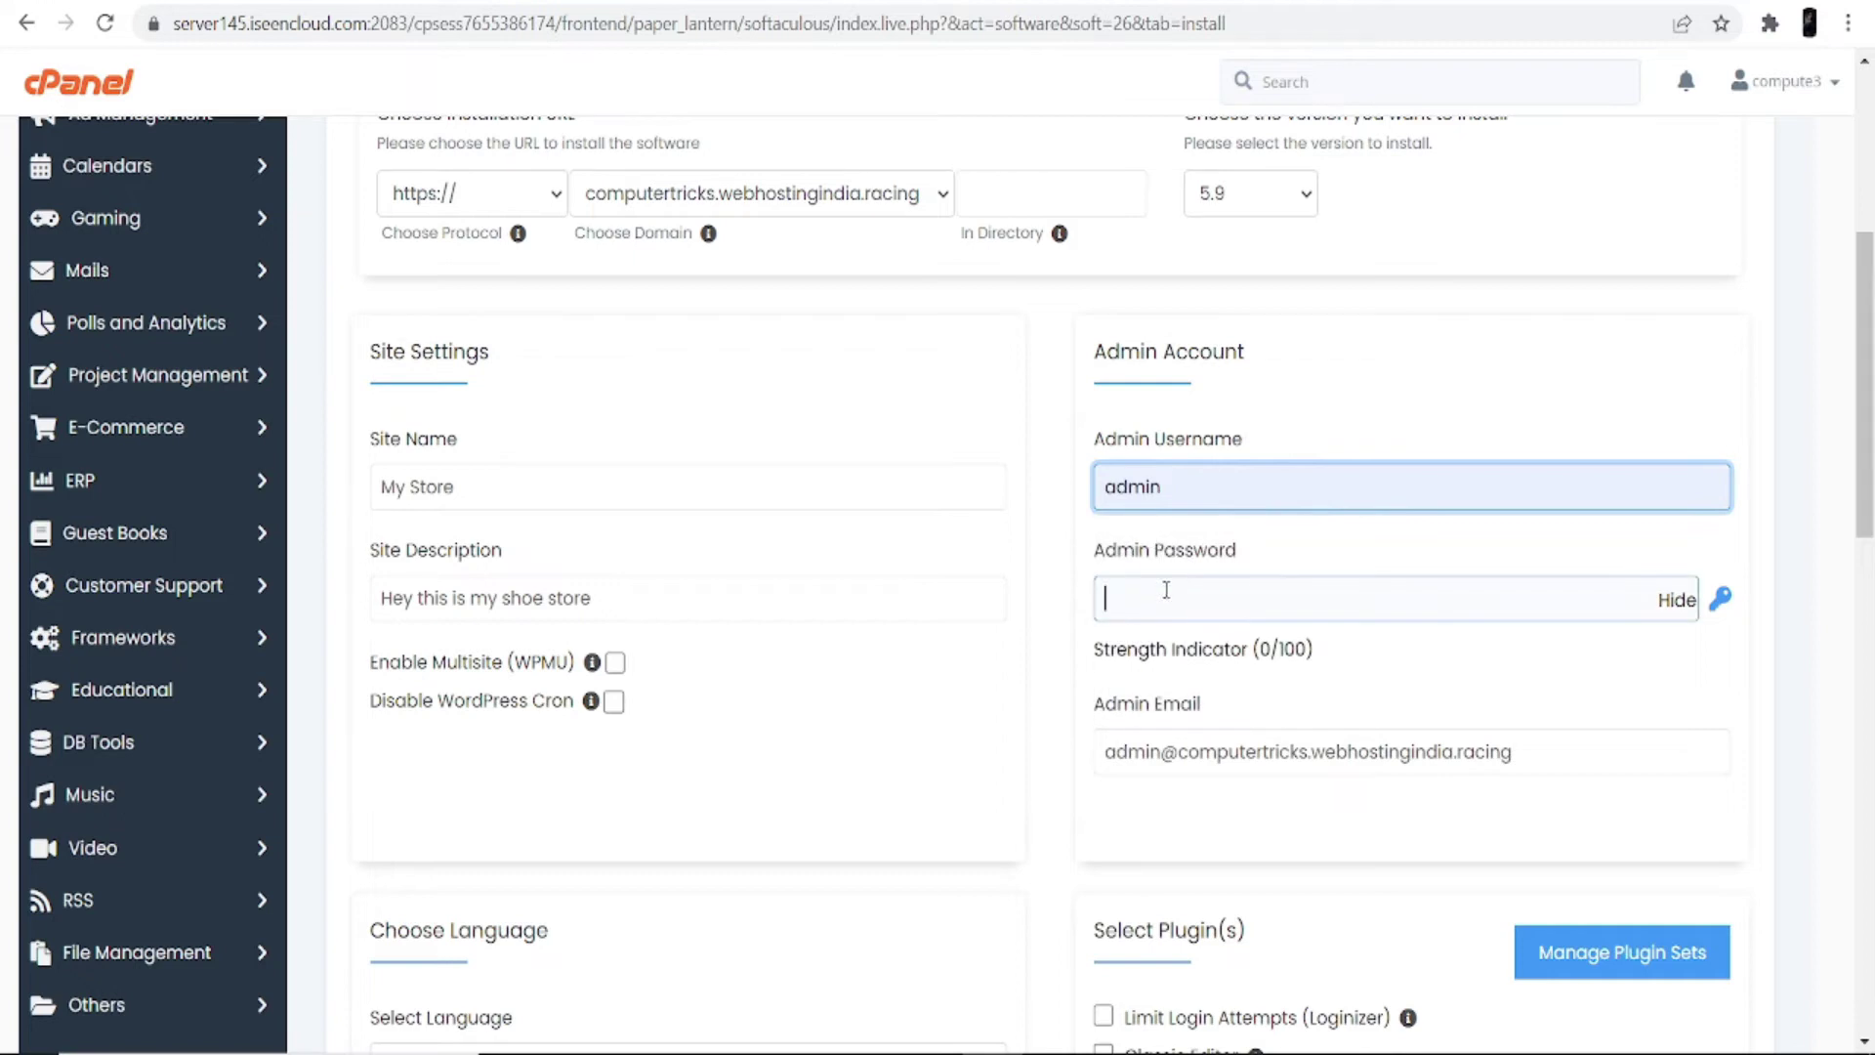
type("admin")
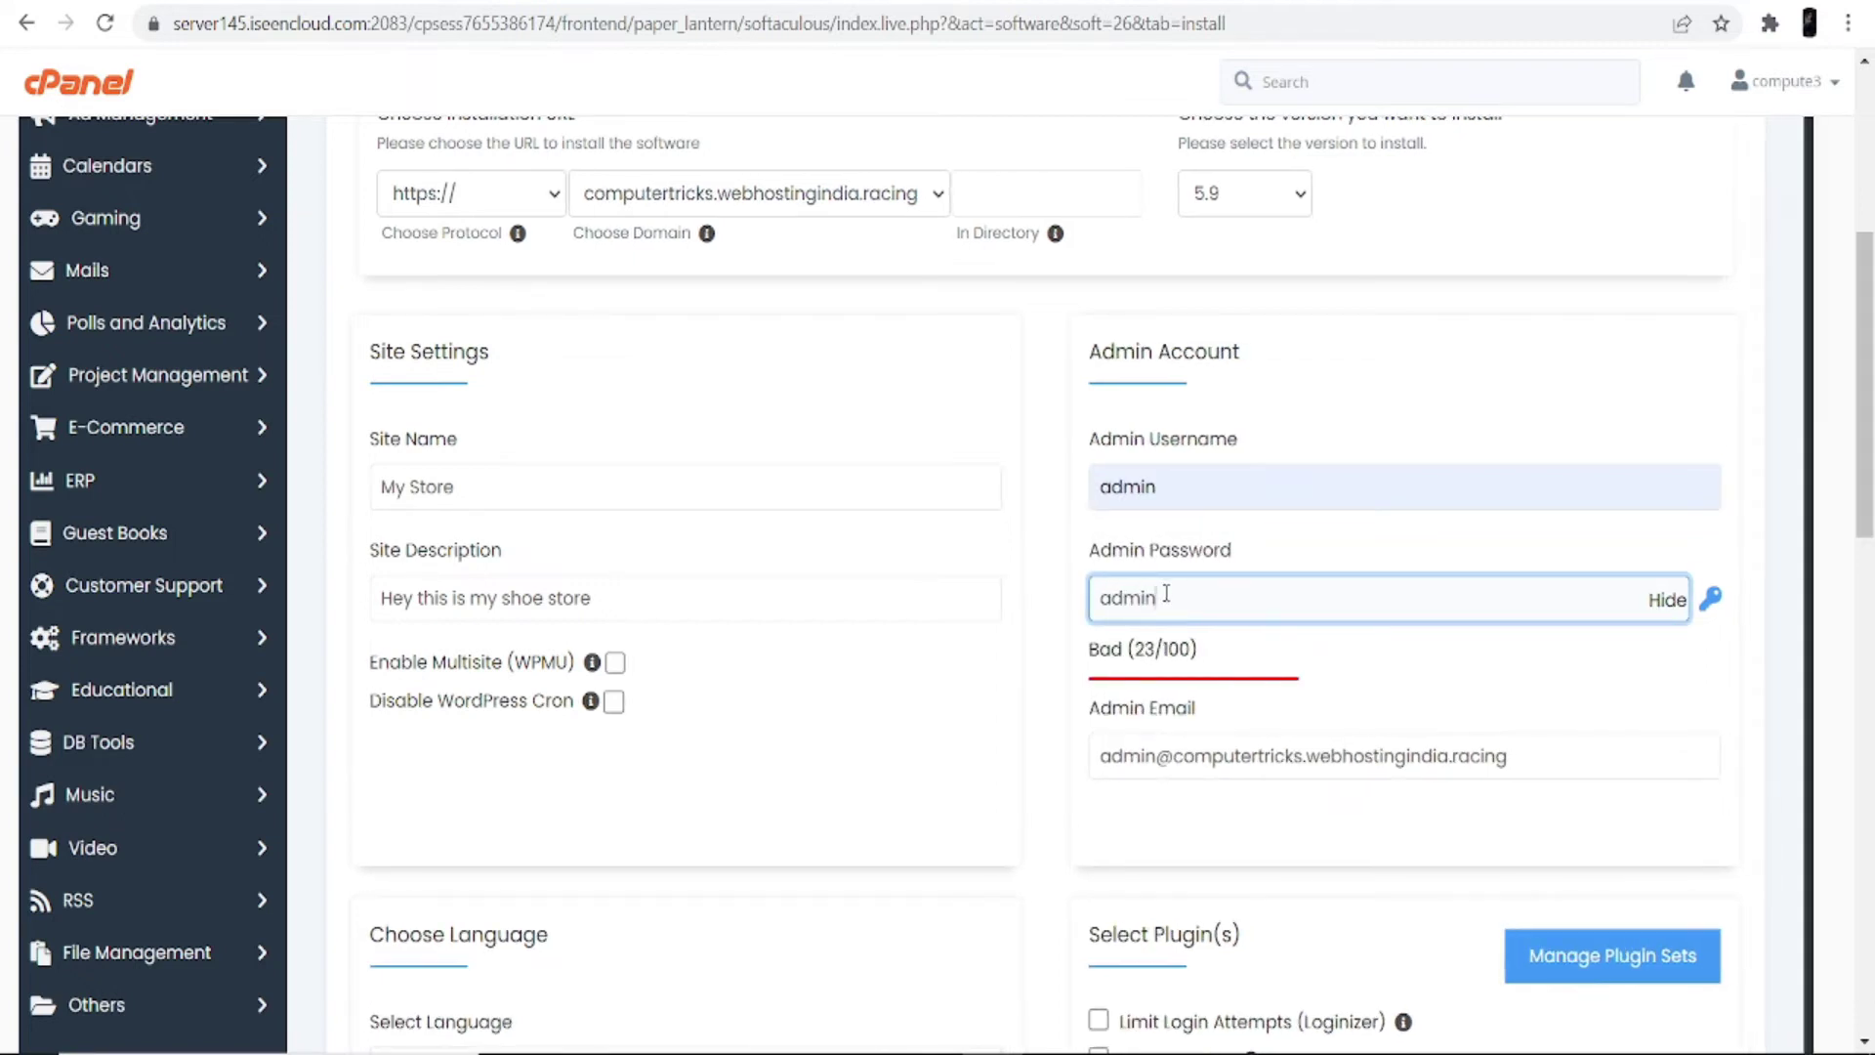
scroll(908, 661, "down", 7)
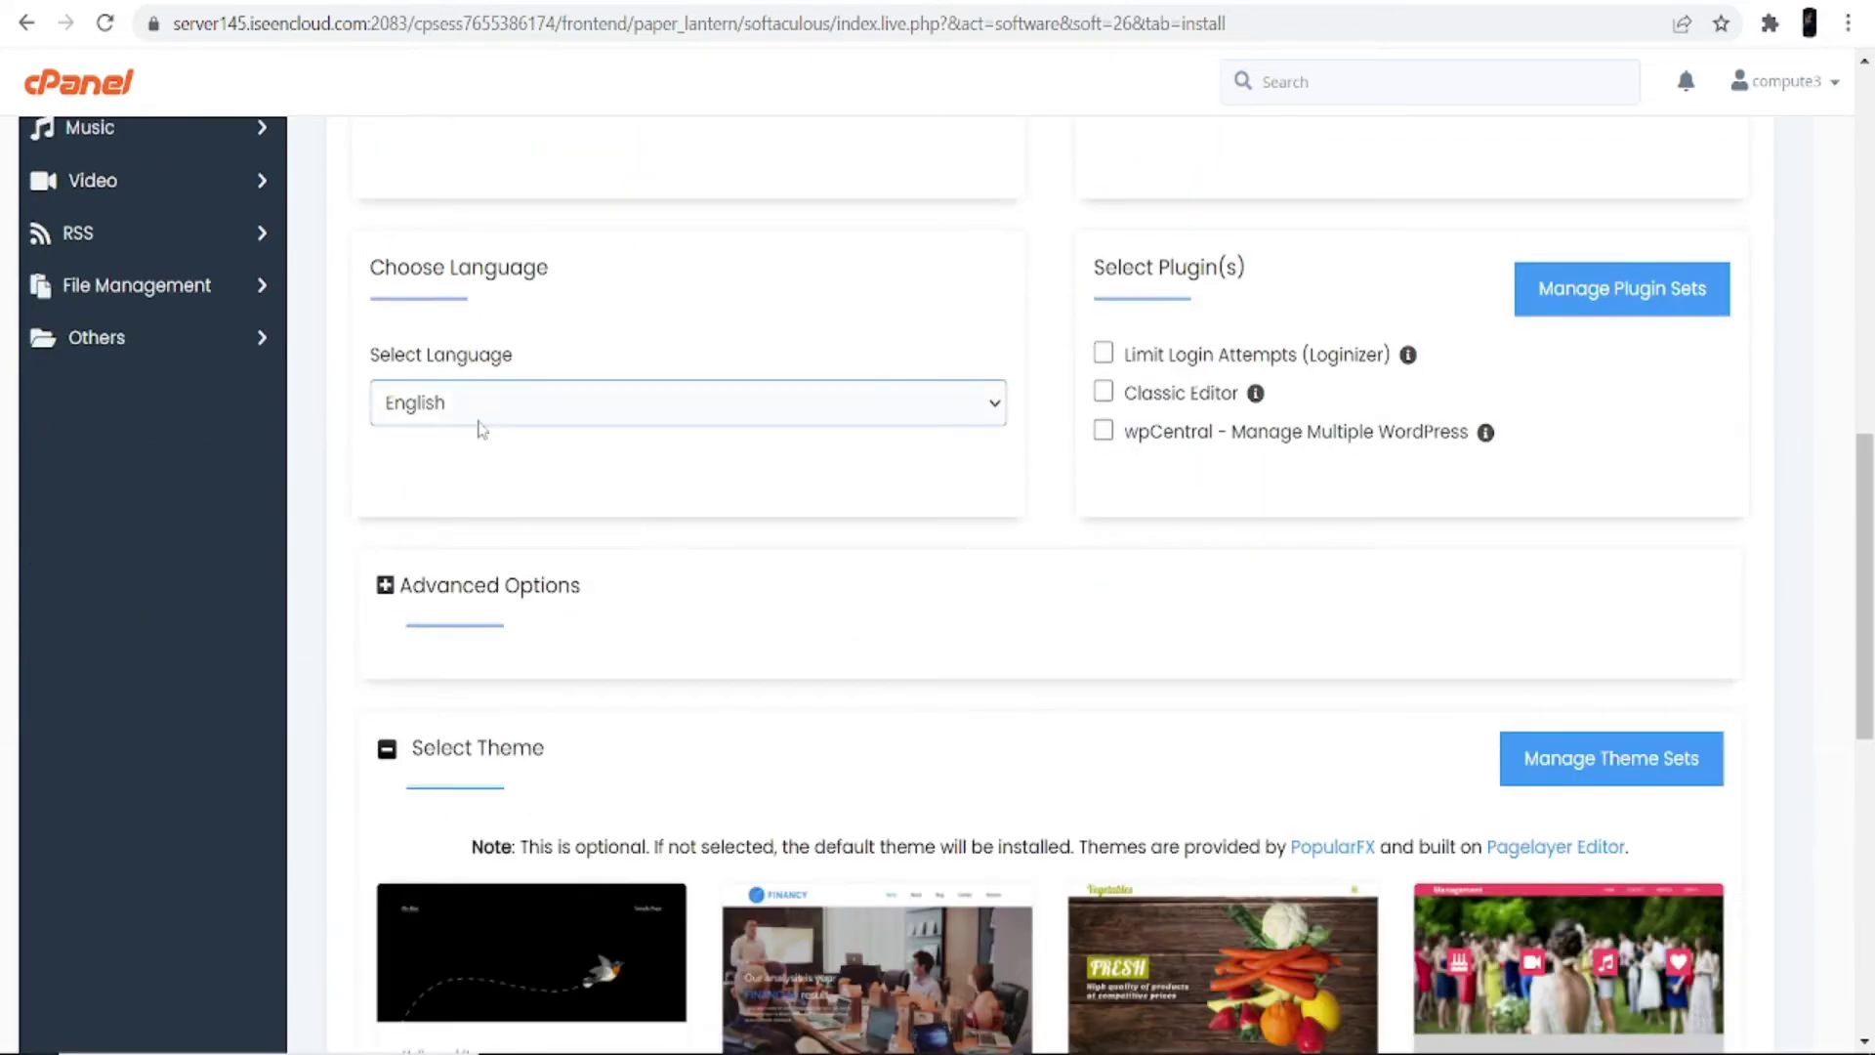
scroll(677, 649, "down", 5)
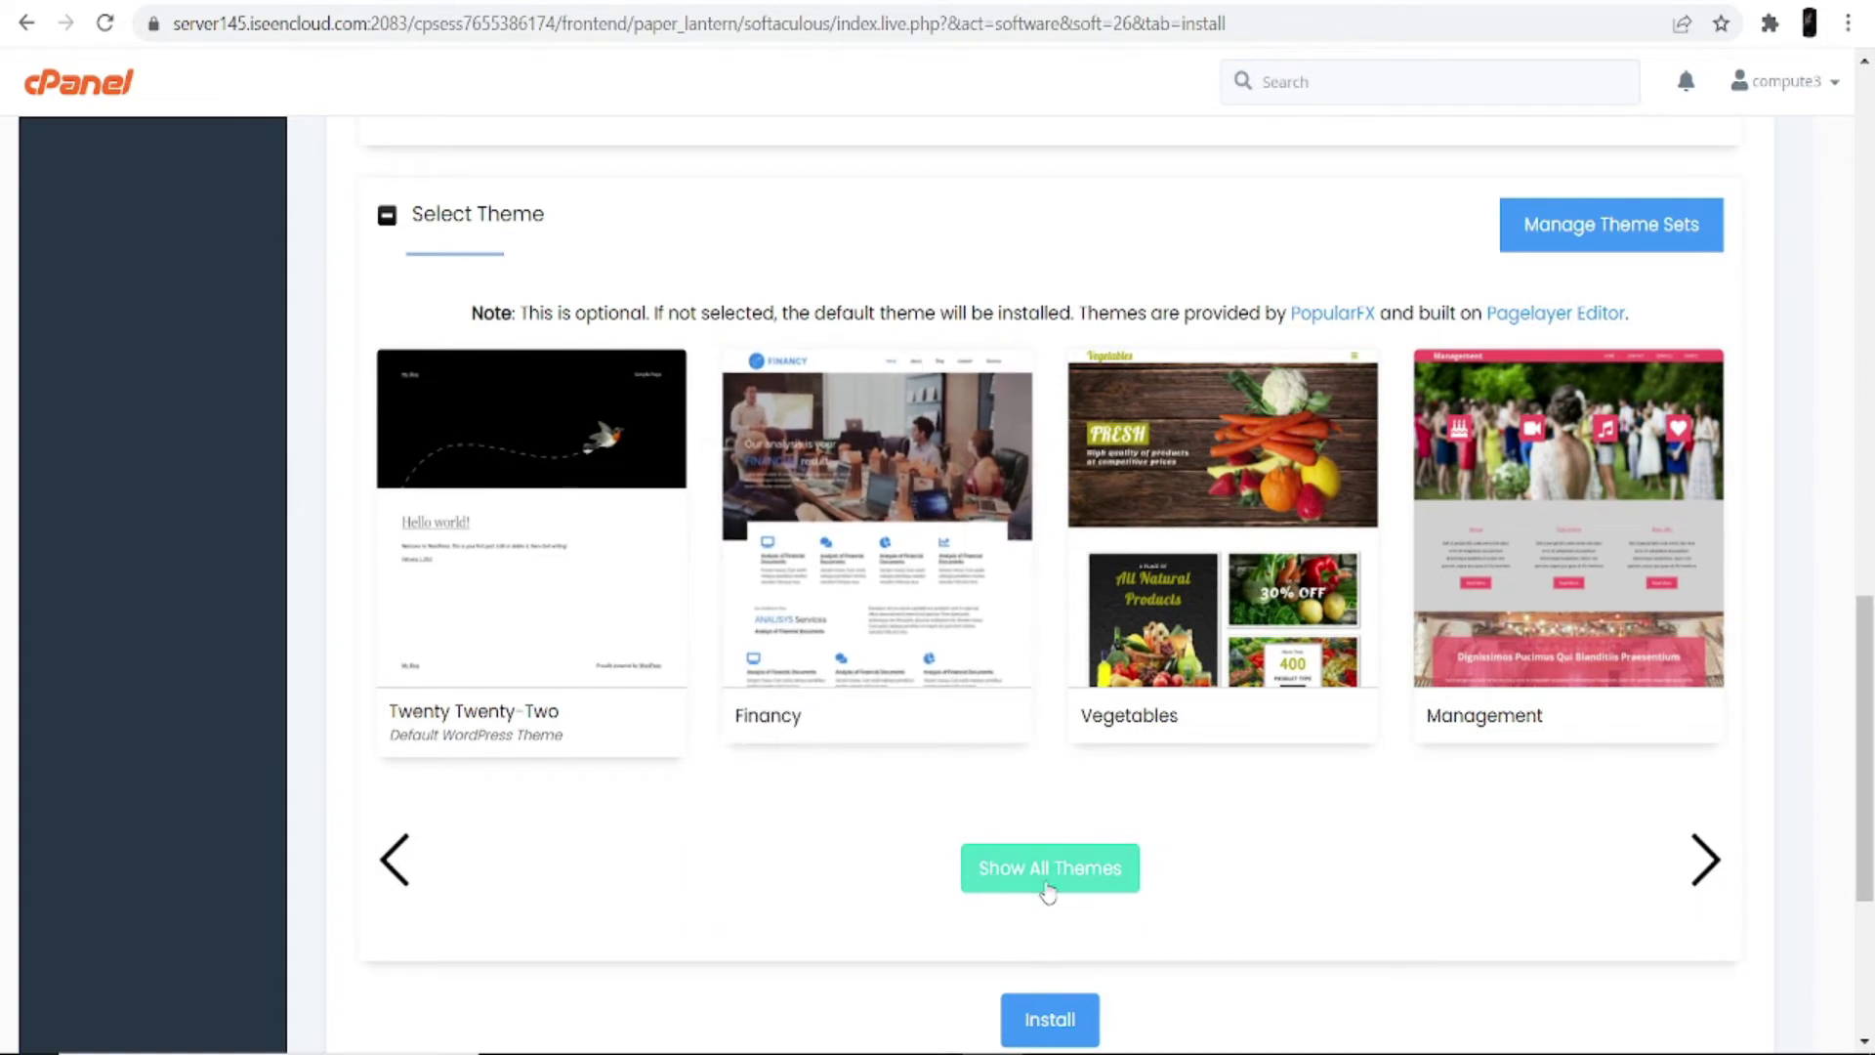
Step: Browse all themes, trying a 'shoe' search, and view the LegalPad theme's details
left_click(1059, 872)
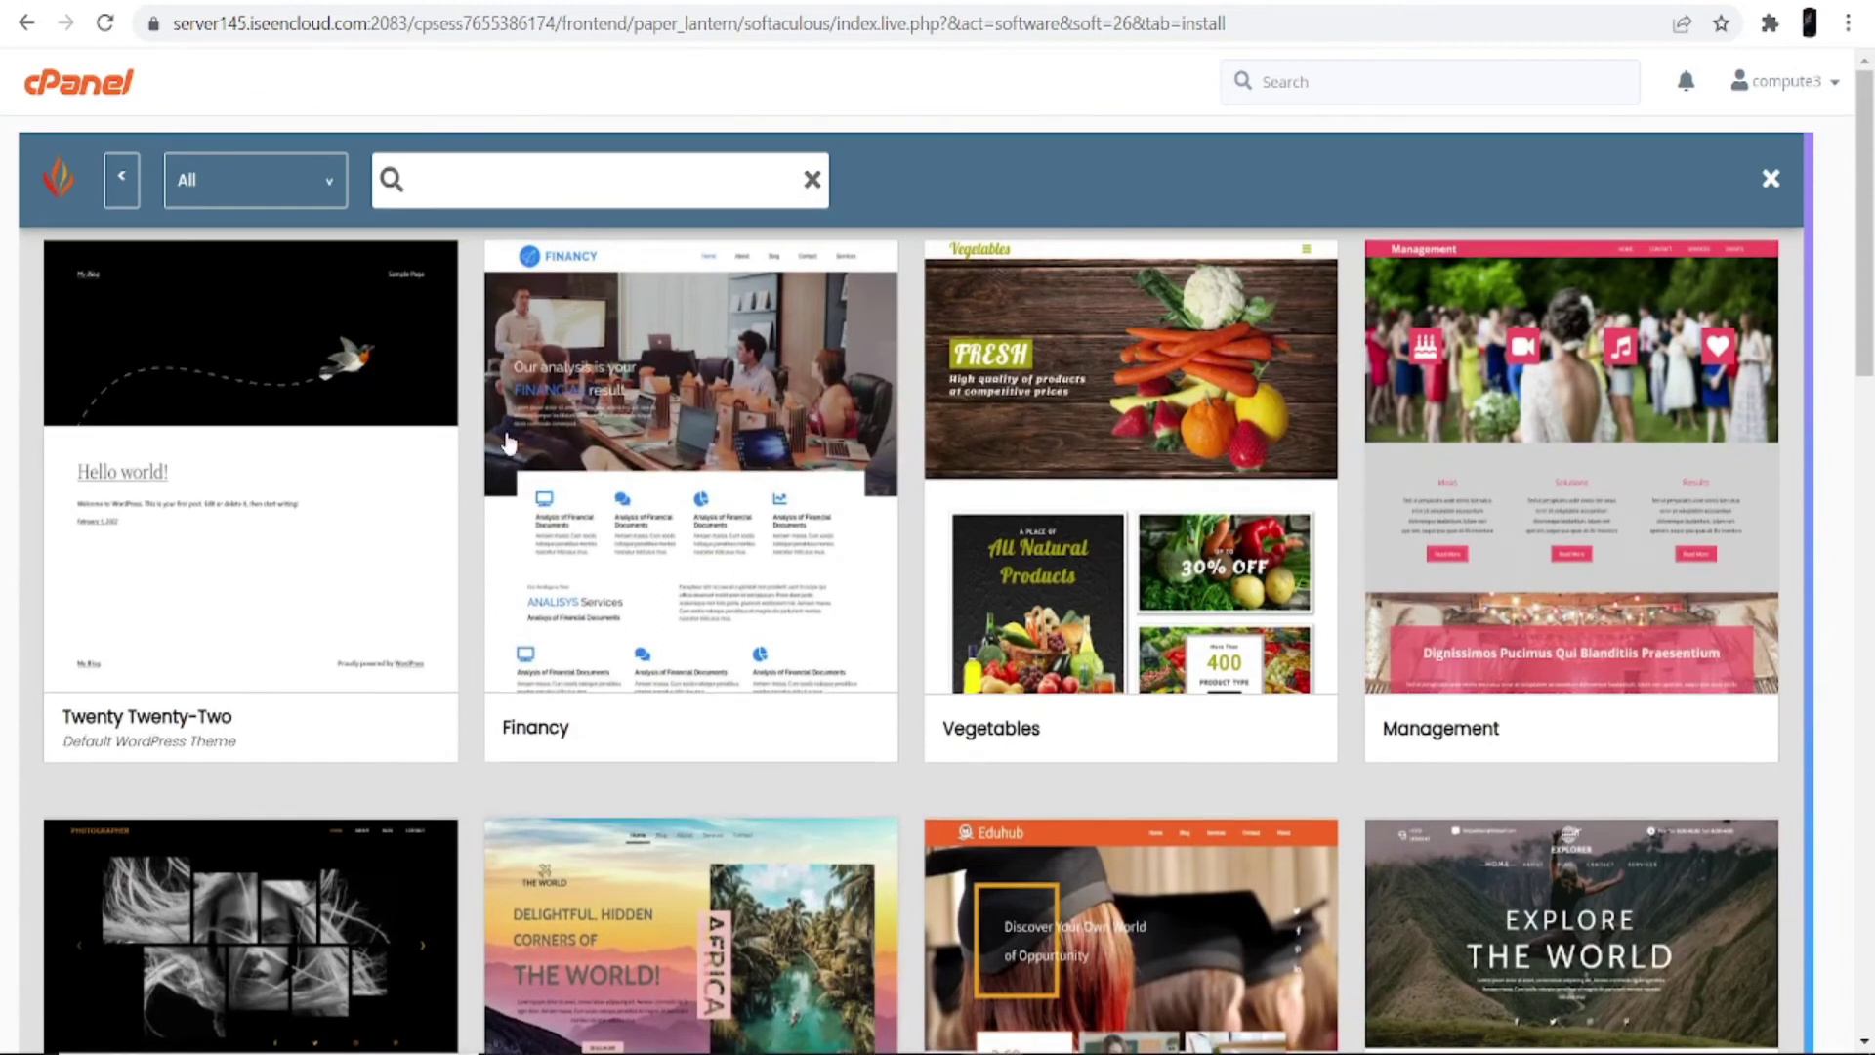
left_click(587, 188)
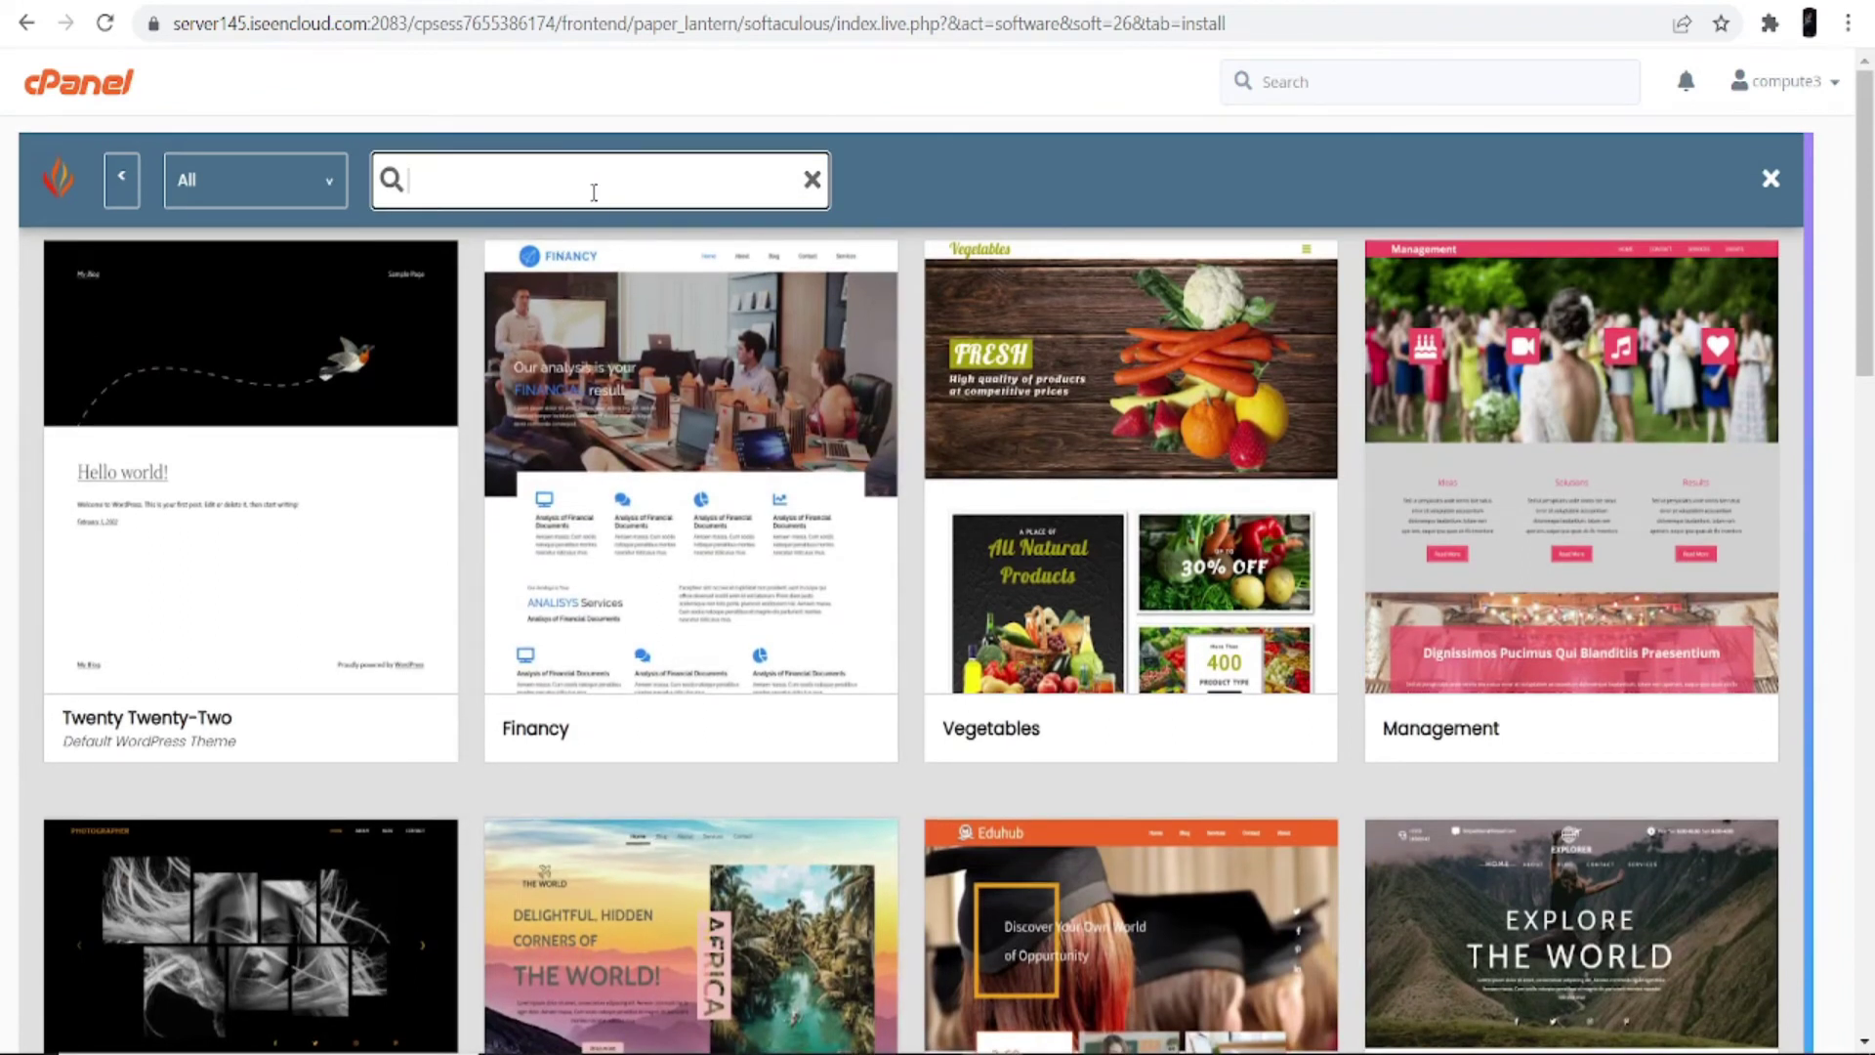
type("shoe")
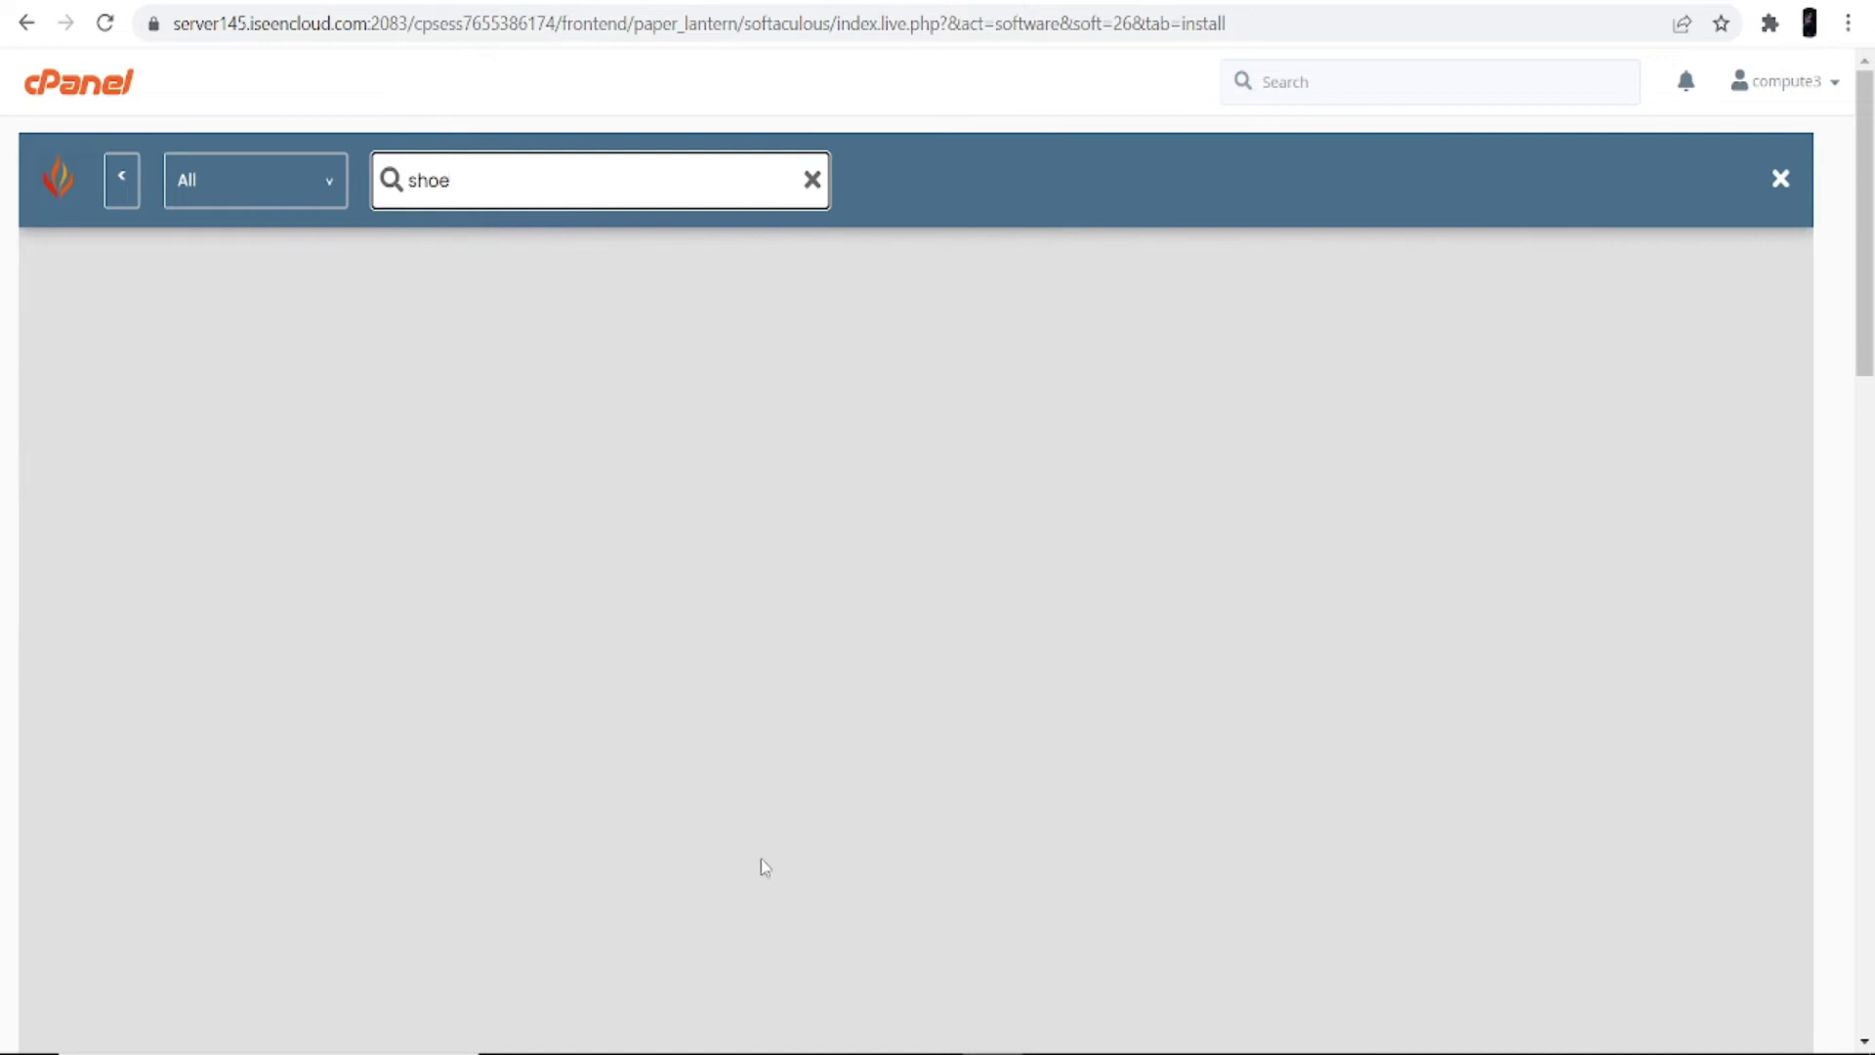
left_click(317, 185)
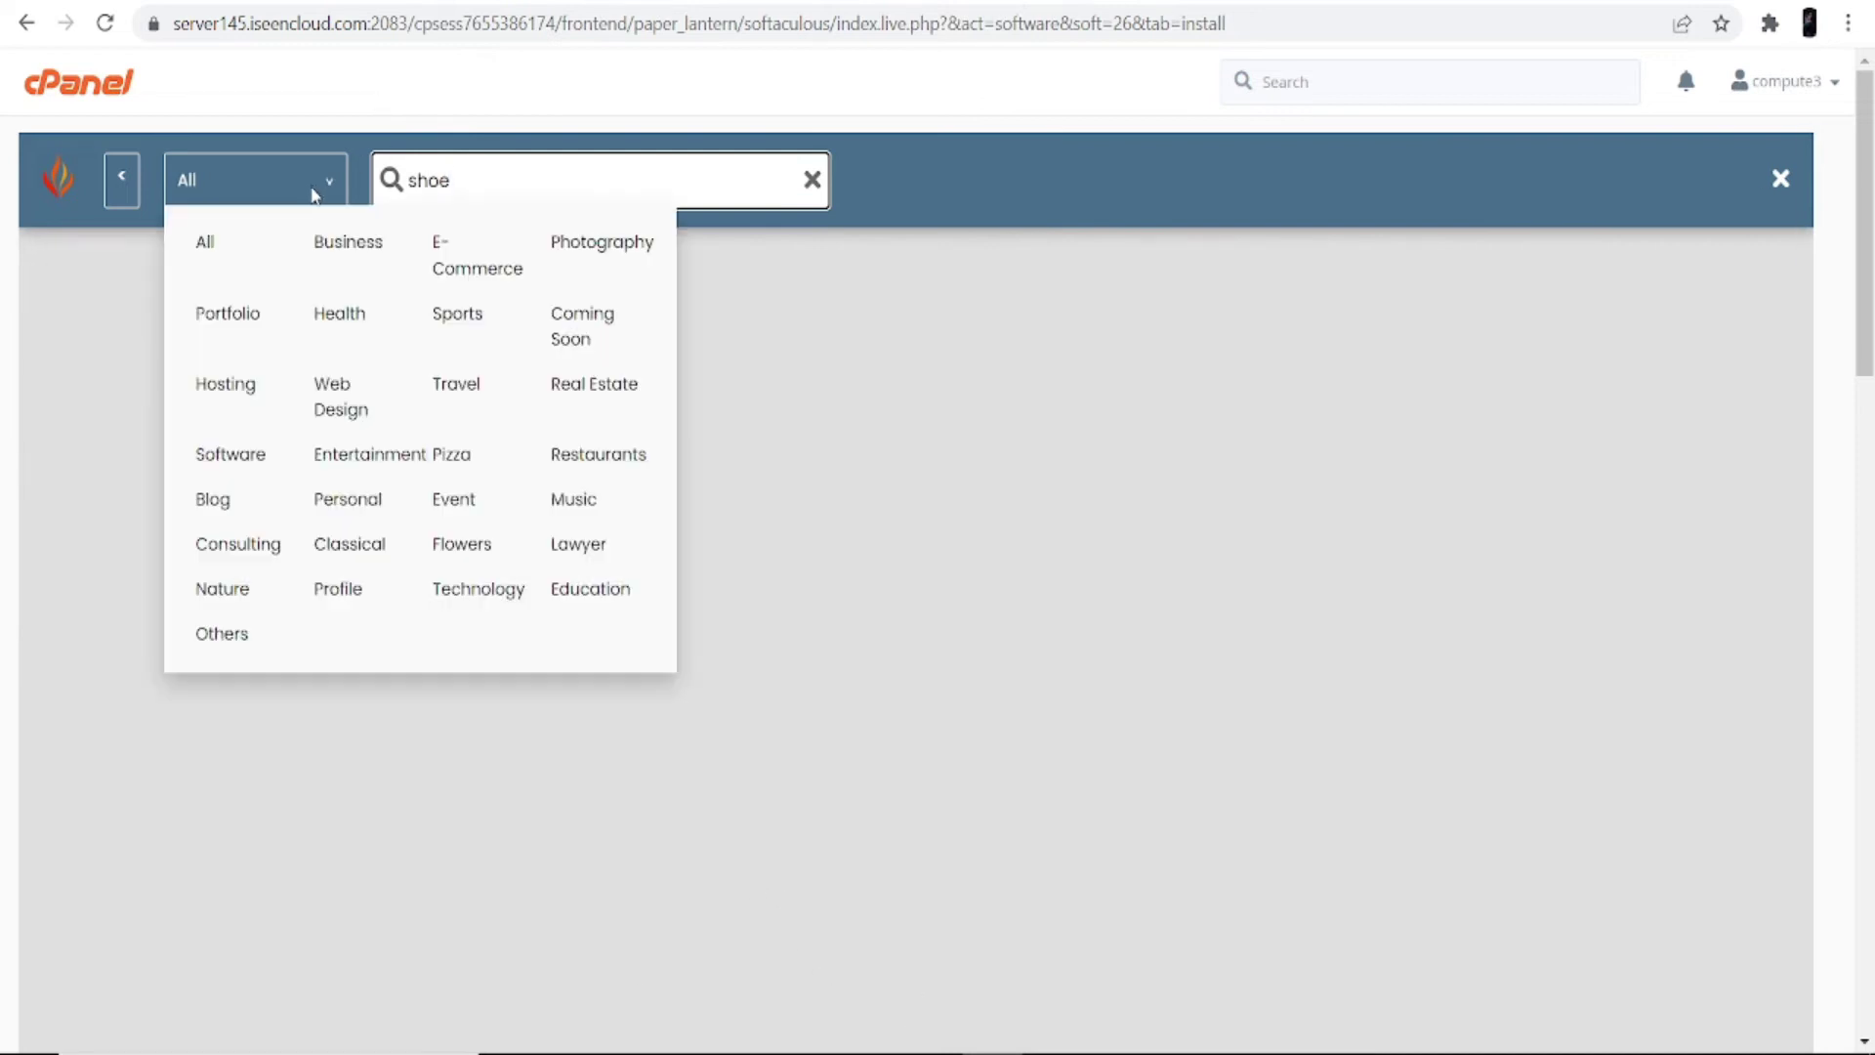
left_click(207, 245)
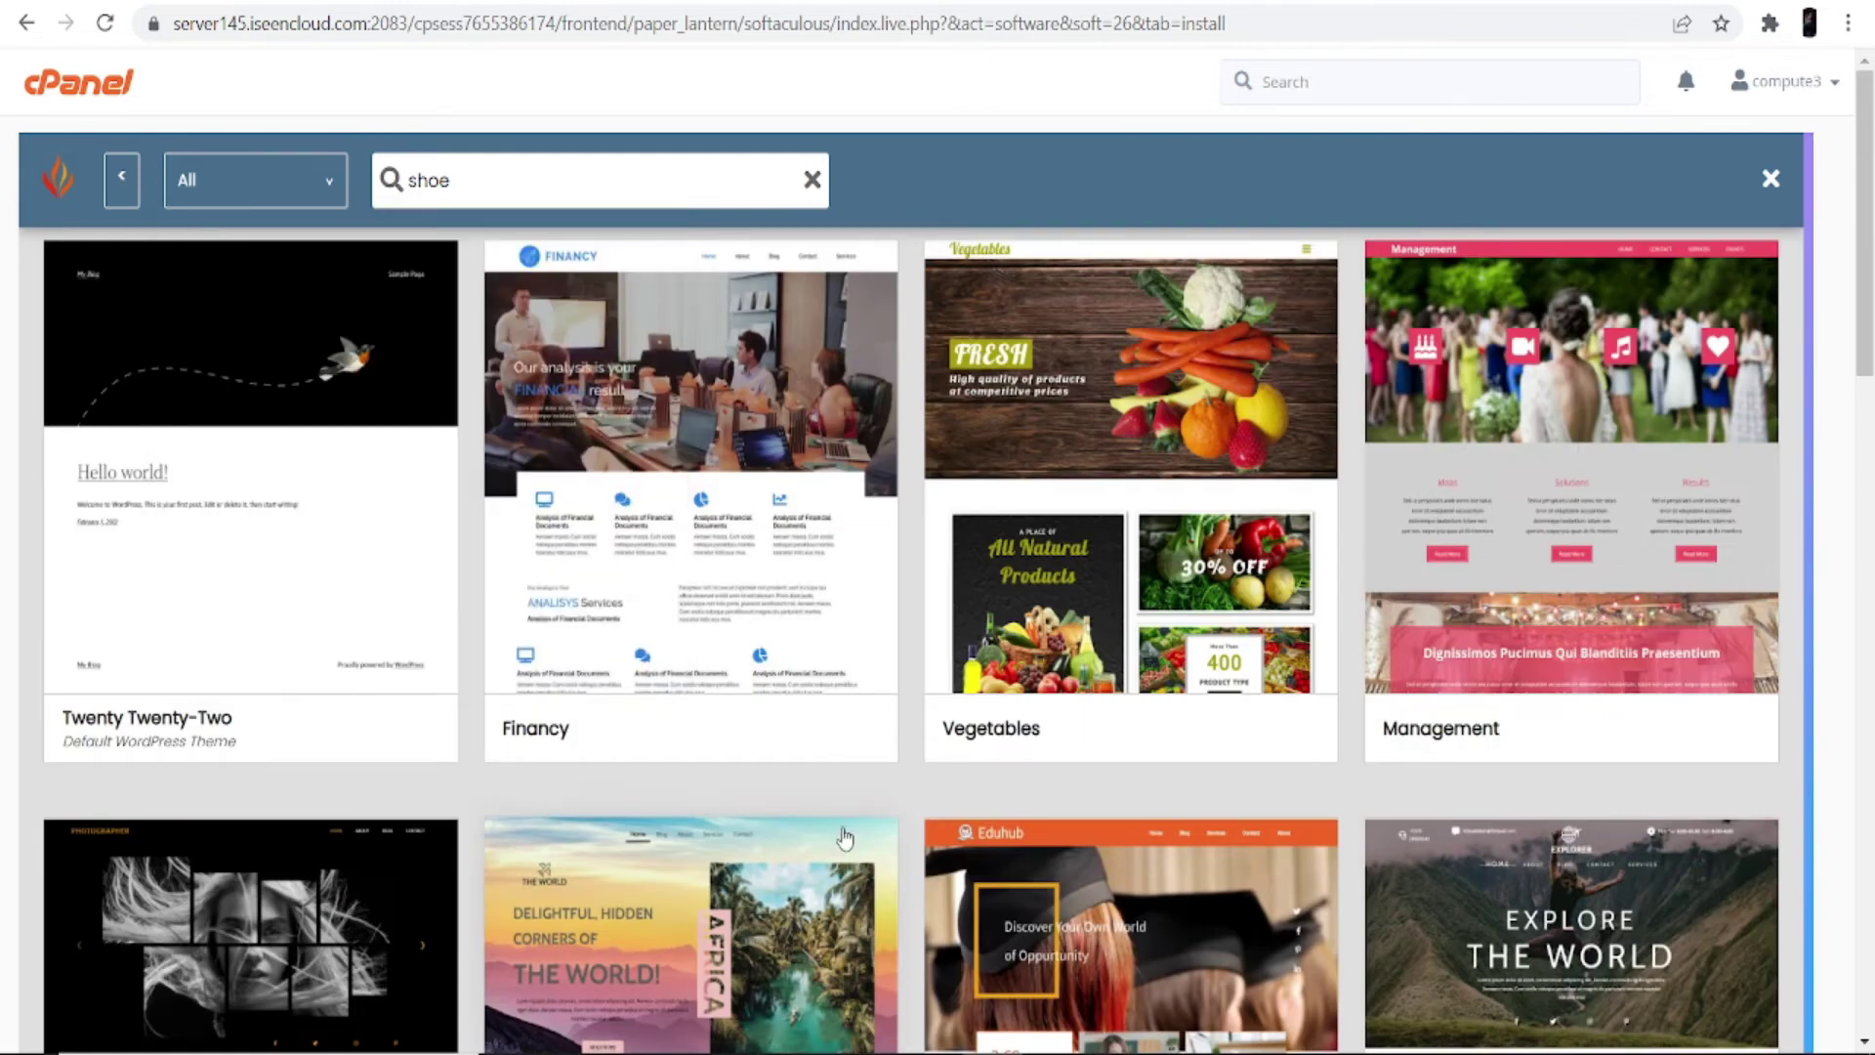
scroll(335, 586, "down", 10)
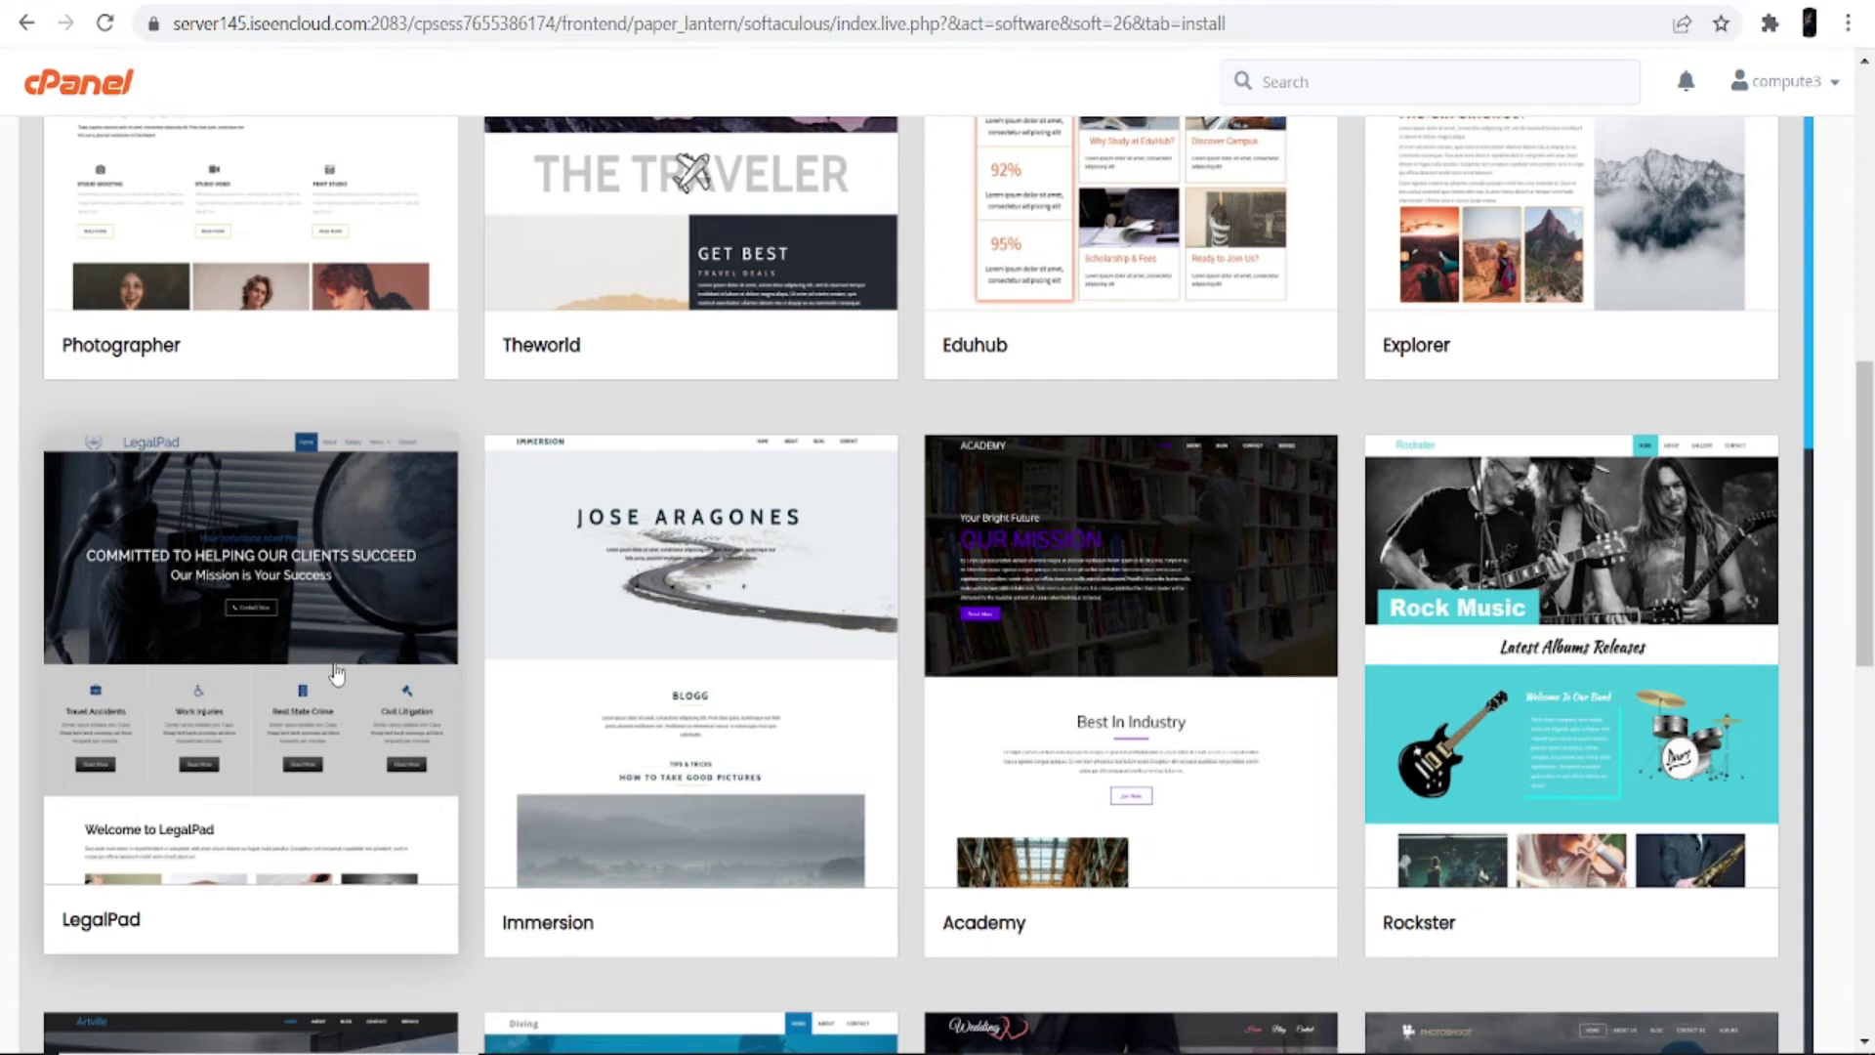
left_click(337, 648)
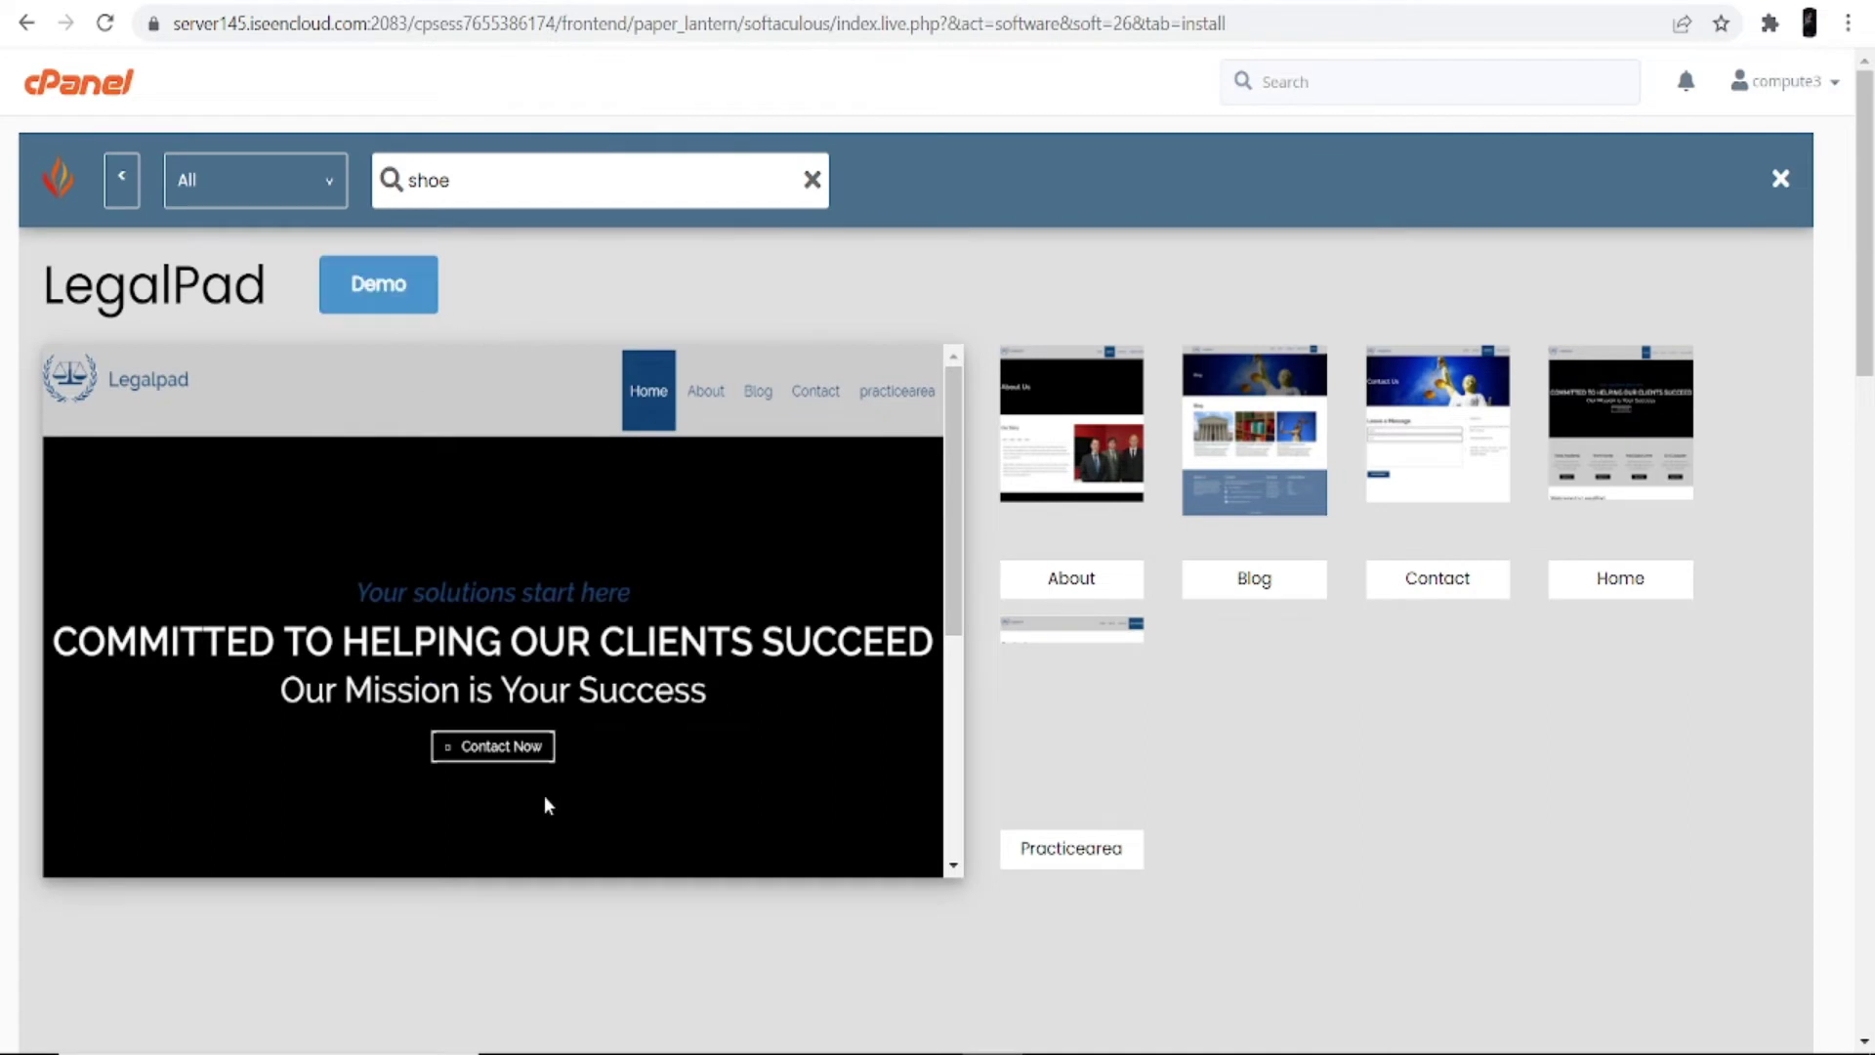
scroll(543, 795, "down", 5)
scroll(436, 383, "up", 5)
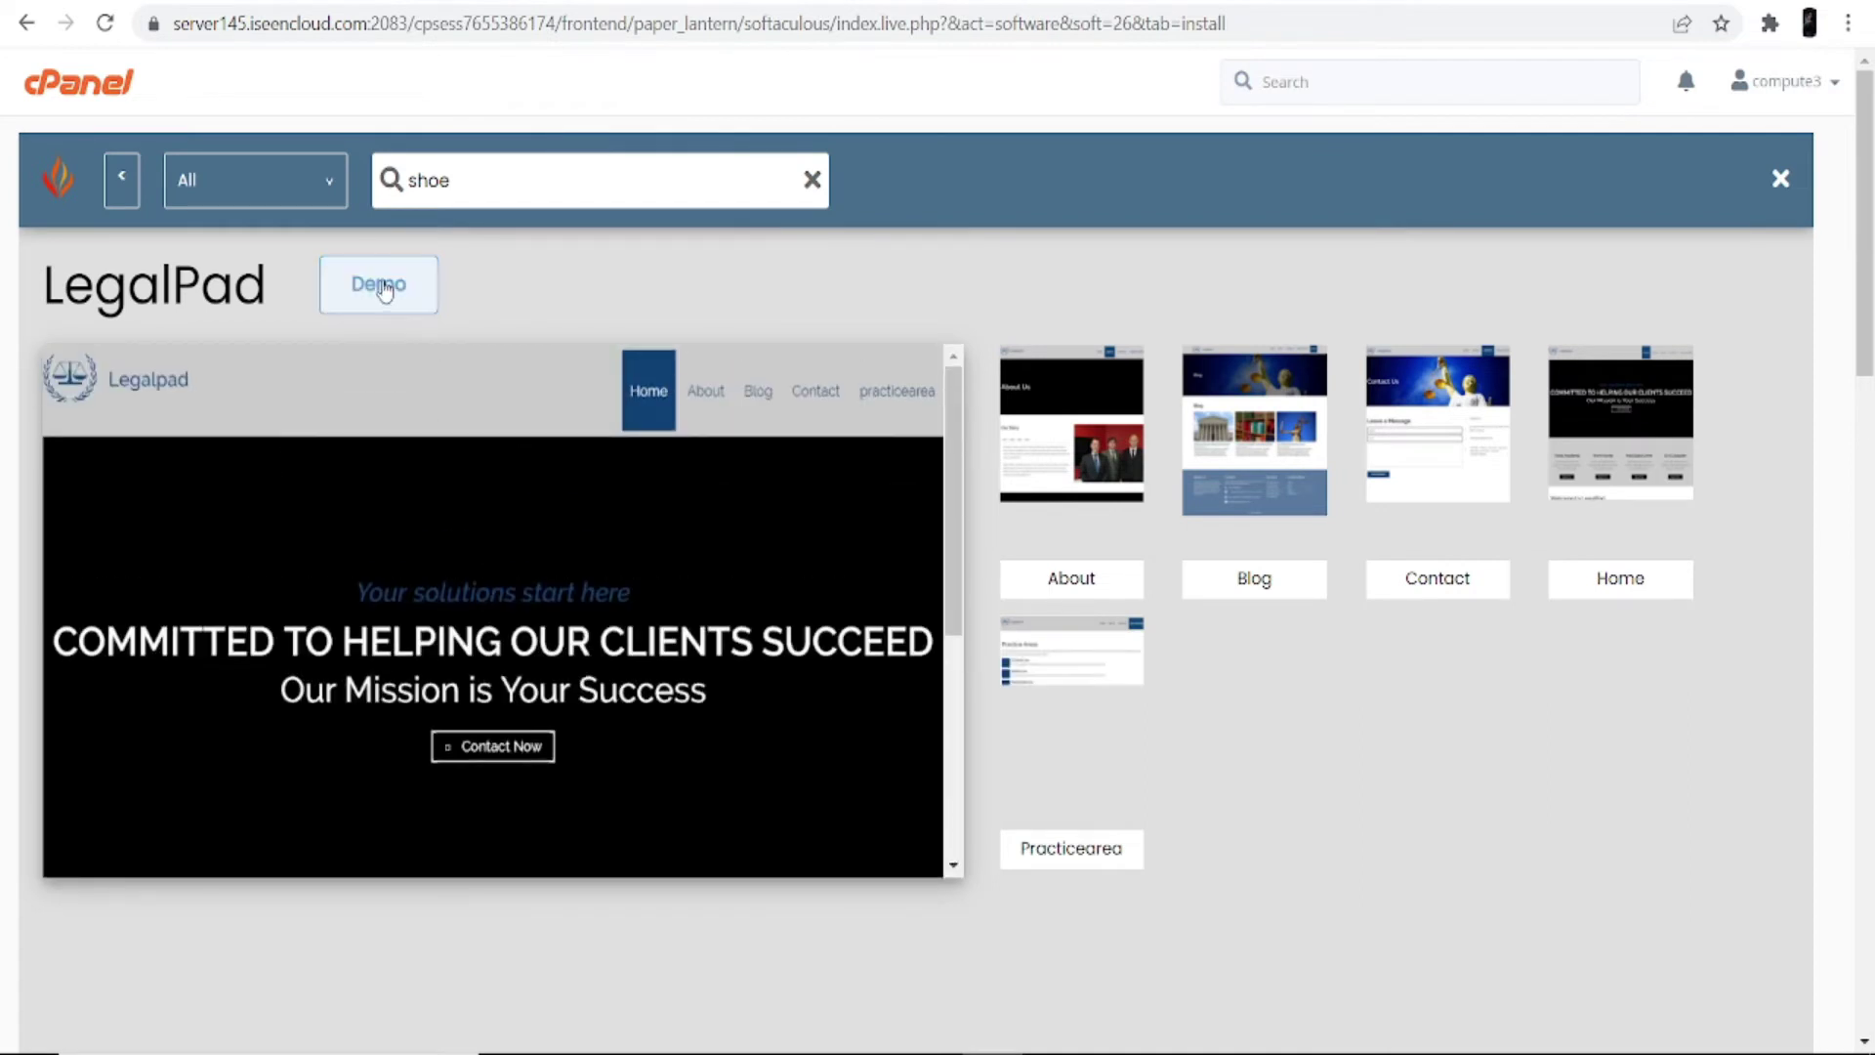
scroll(1543, 809, "down", 10)
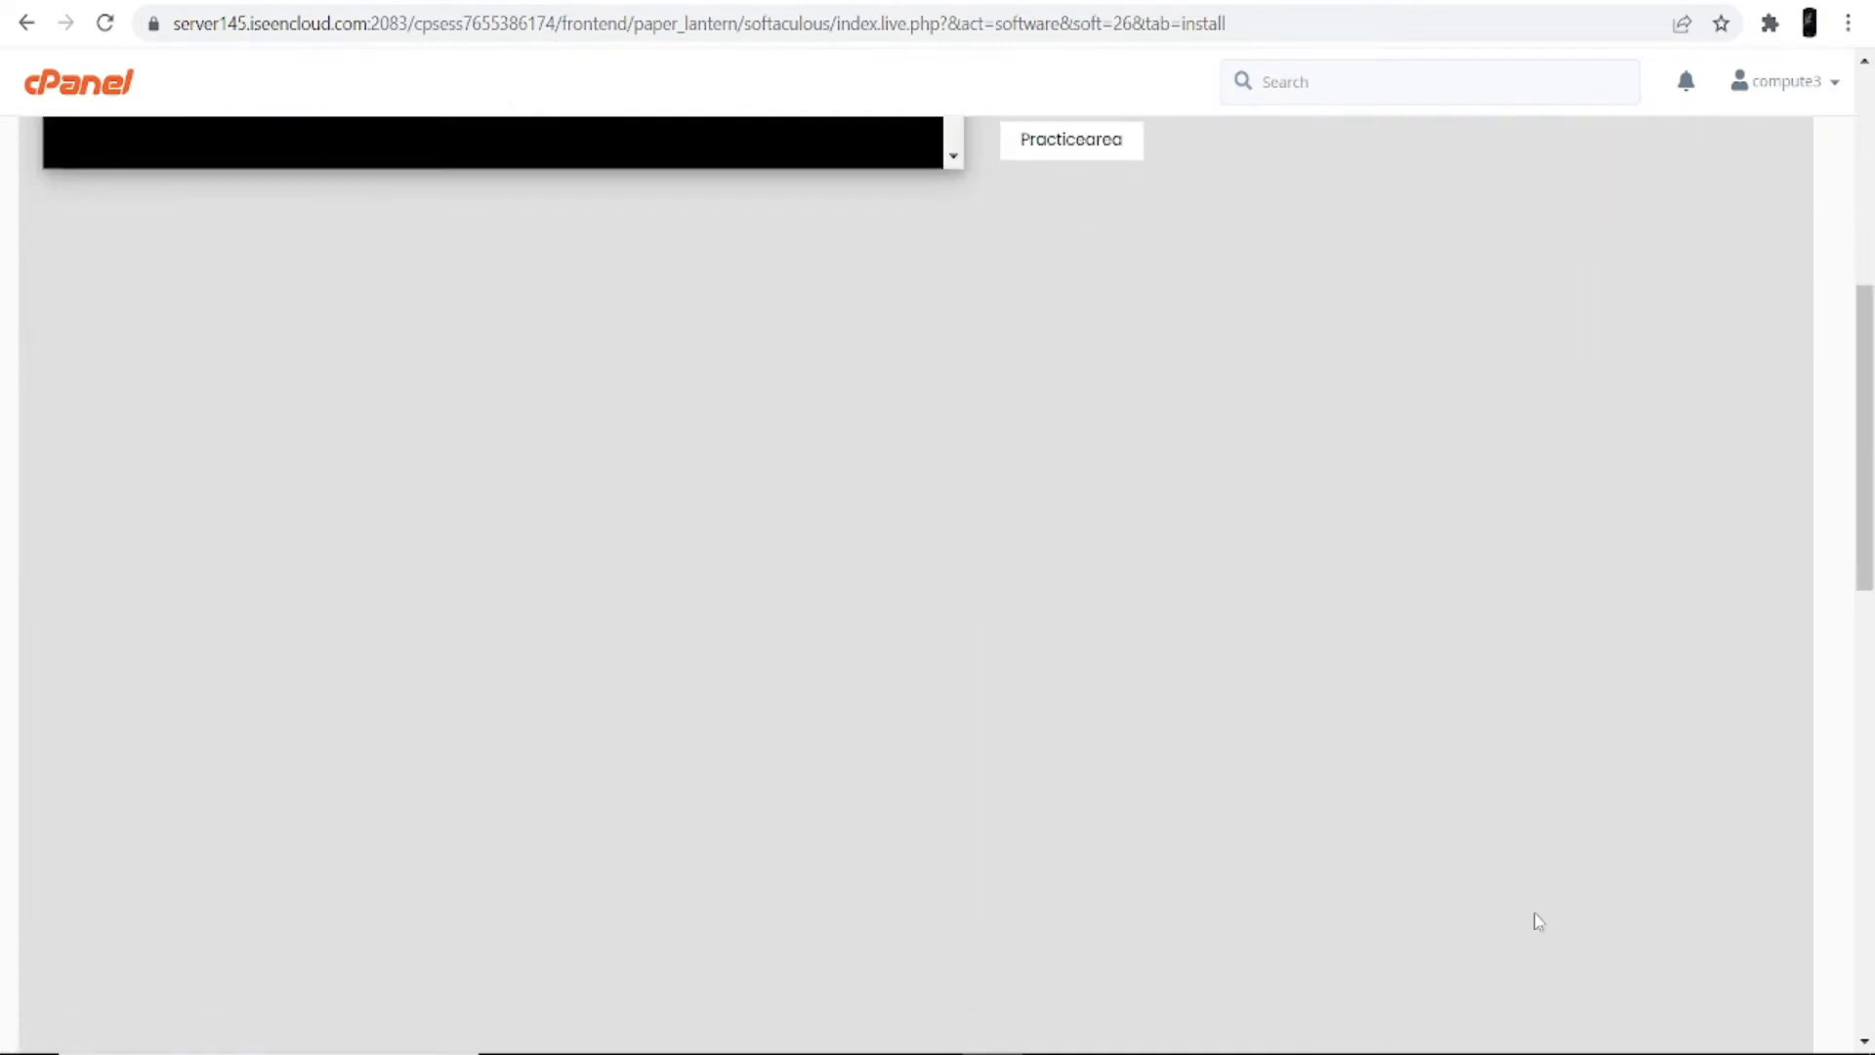
Step: Select LegalPad, import its images, and launch the WordPress installation
left_click(1646, 893)
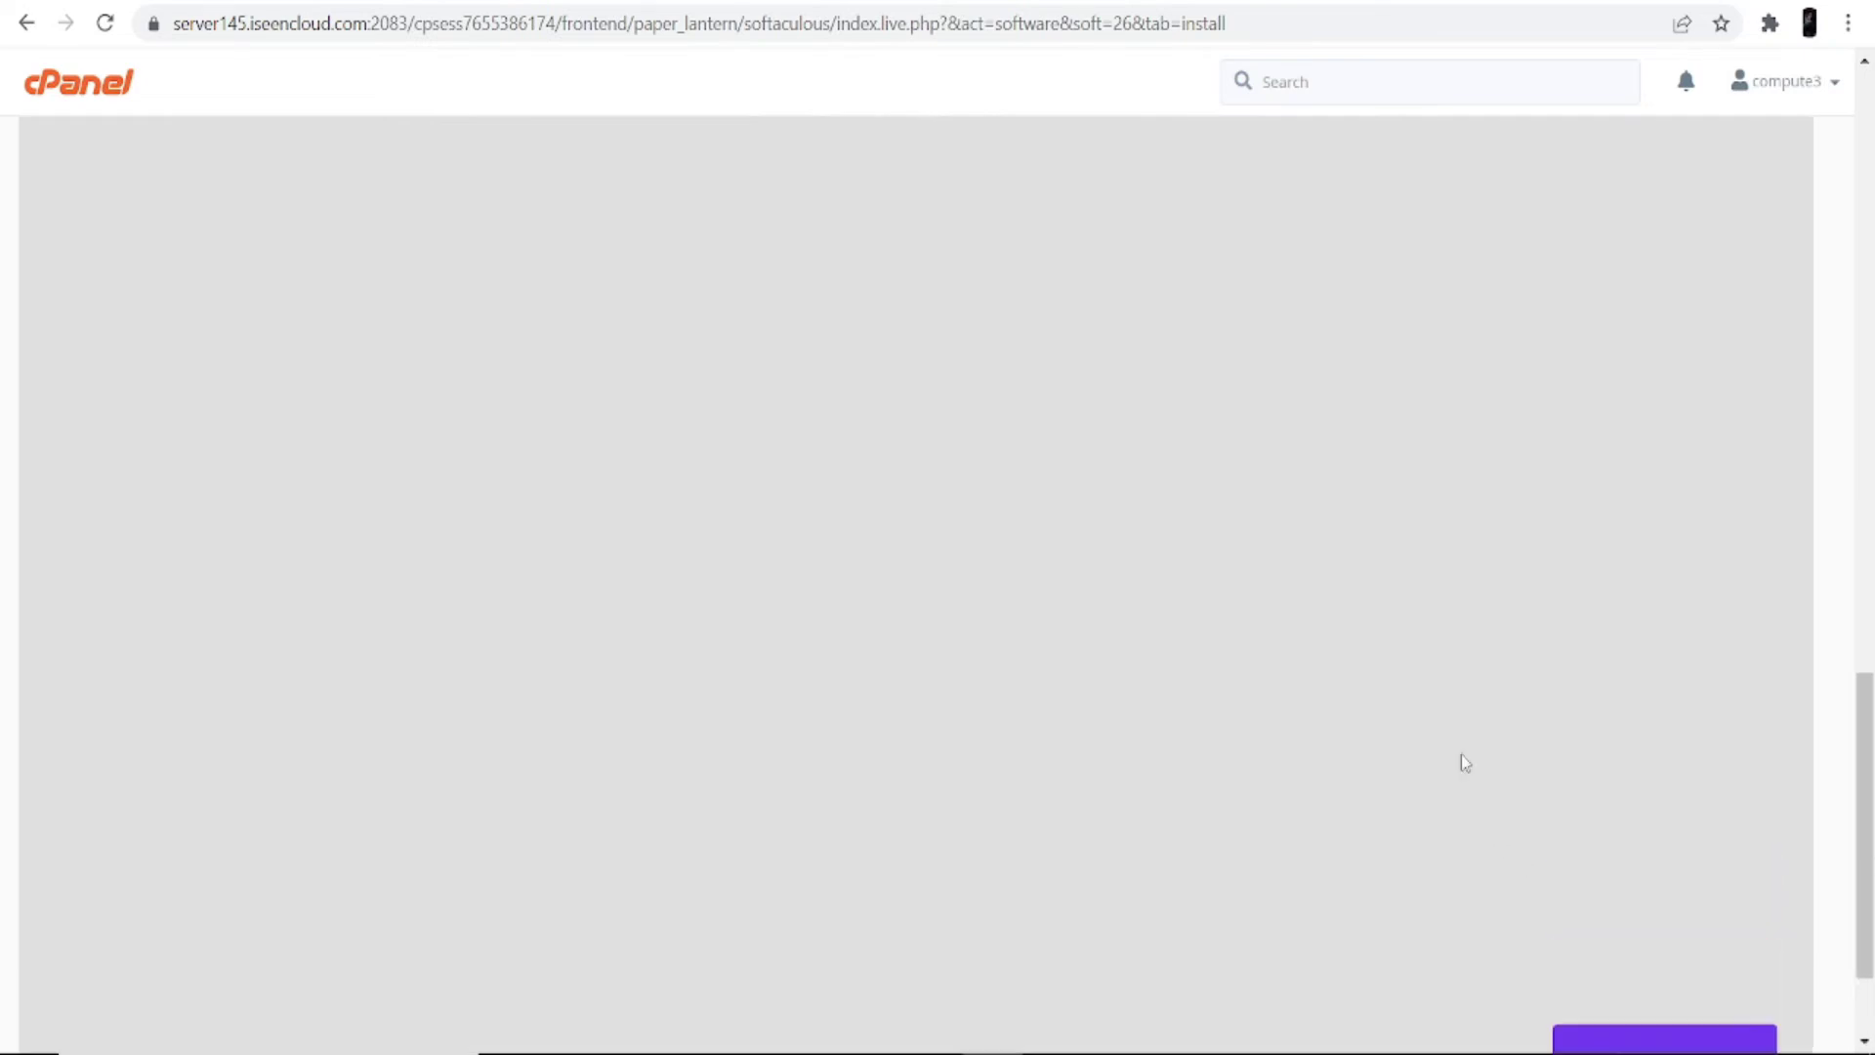
left_click(1100, 298)
scroll(1100, 438, "down", 10)
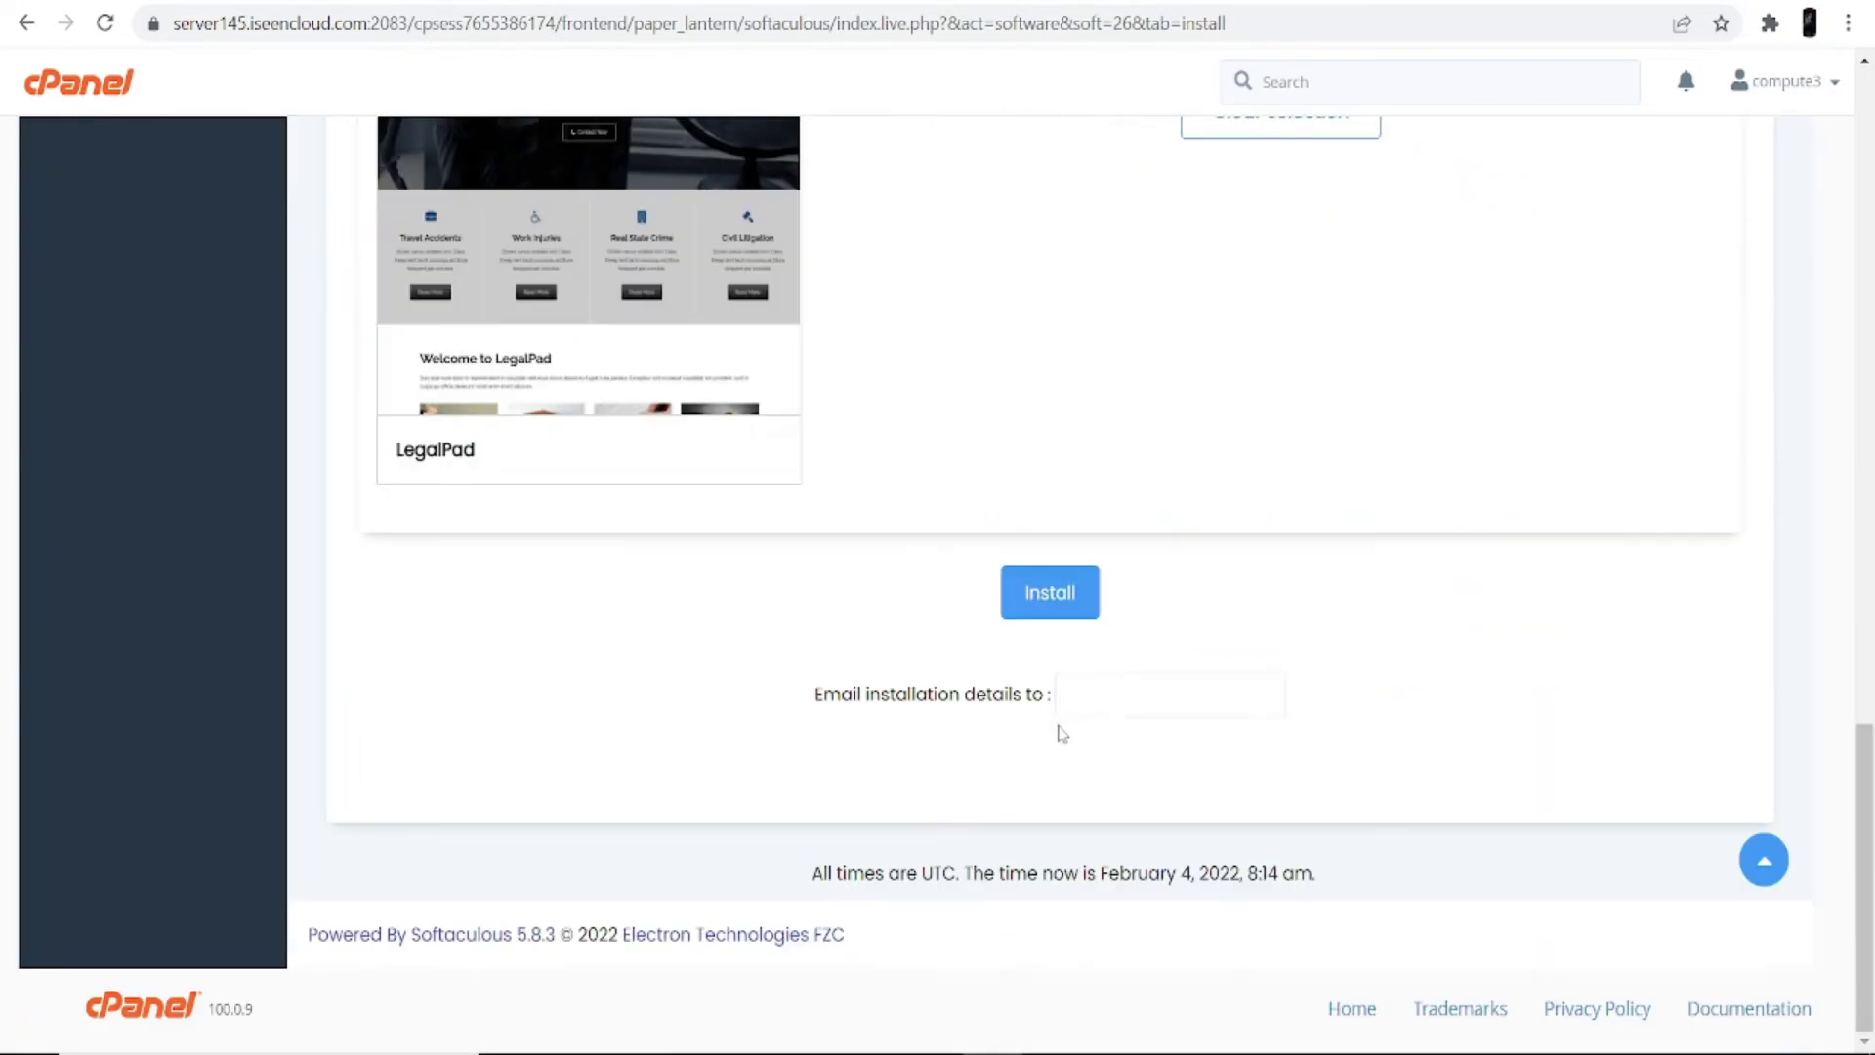
left_click(1066, 596)
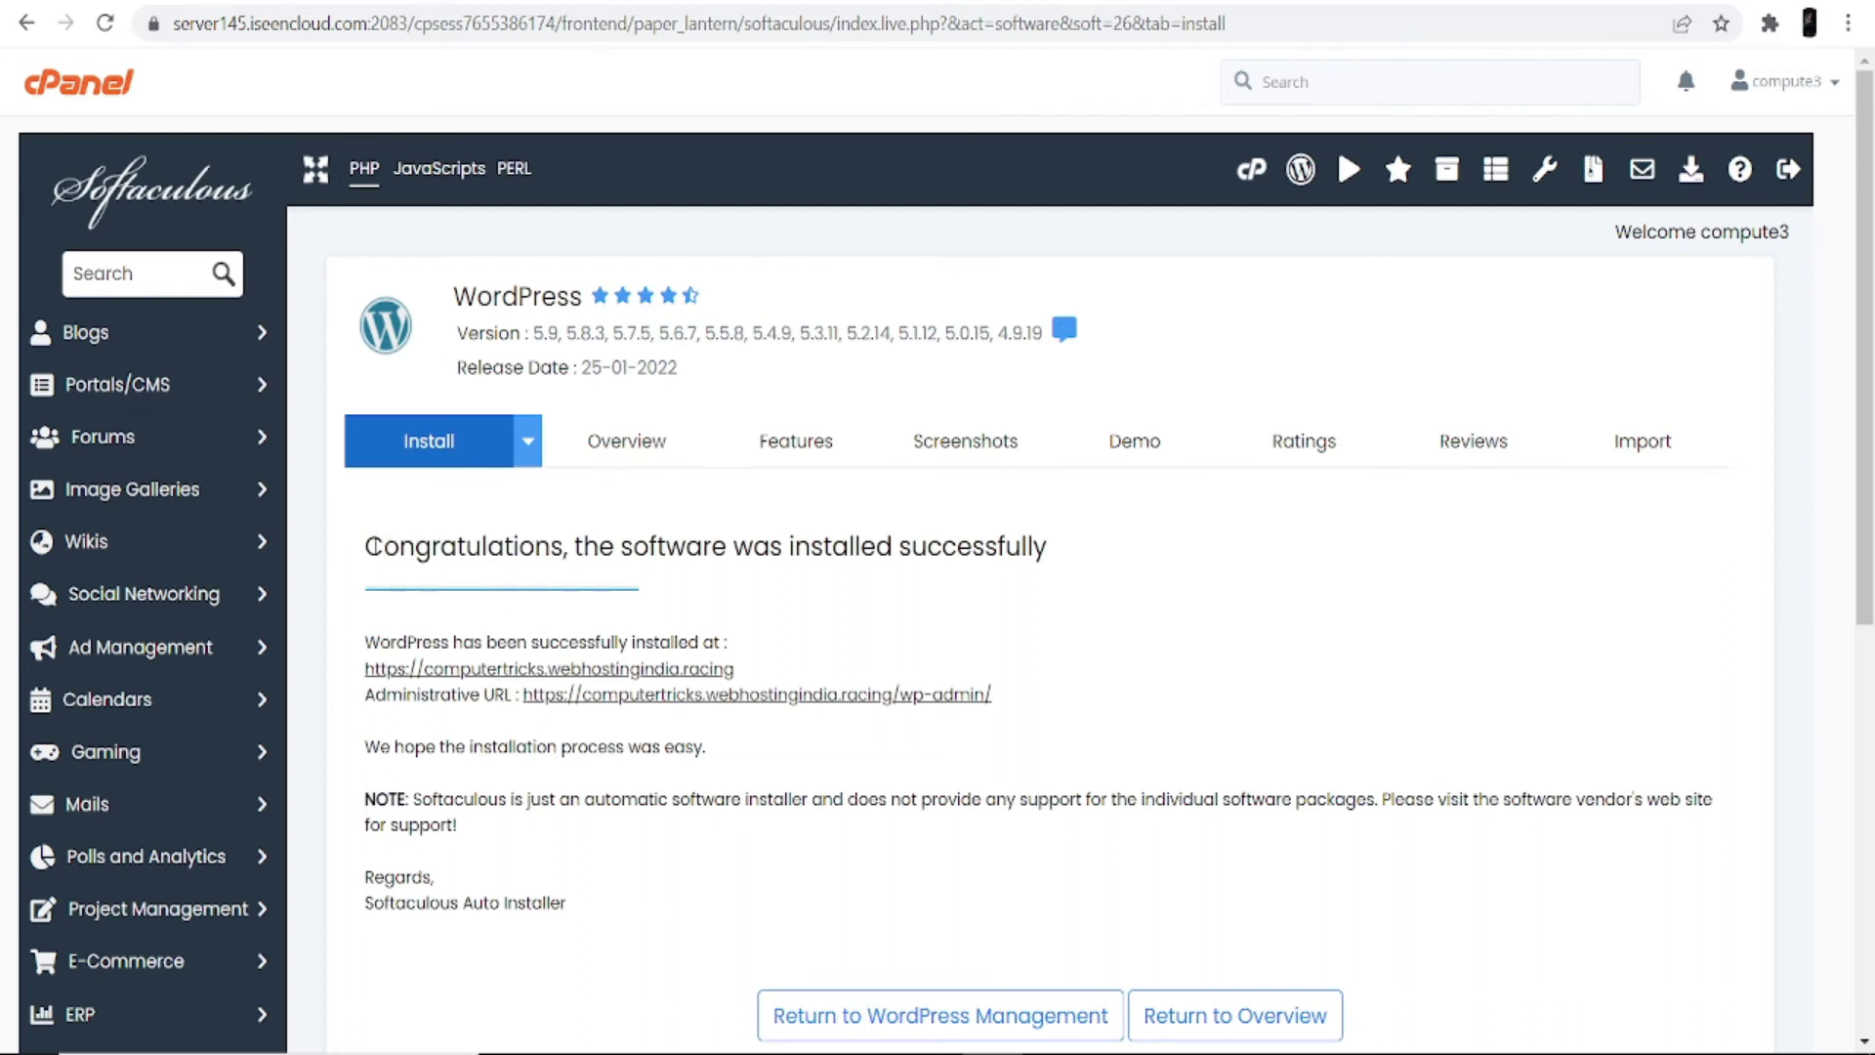
Step: Review the success message for WordPress at computertricks.webhostingindia.racing and its wp-admin URL
left_click_drag(369, 545, 1096, 563)
left_click(1100, 625)
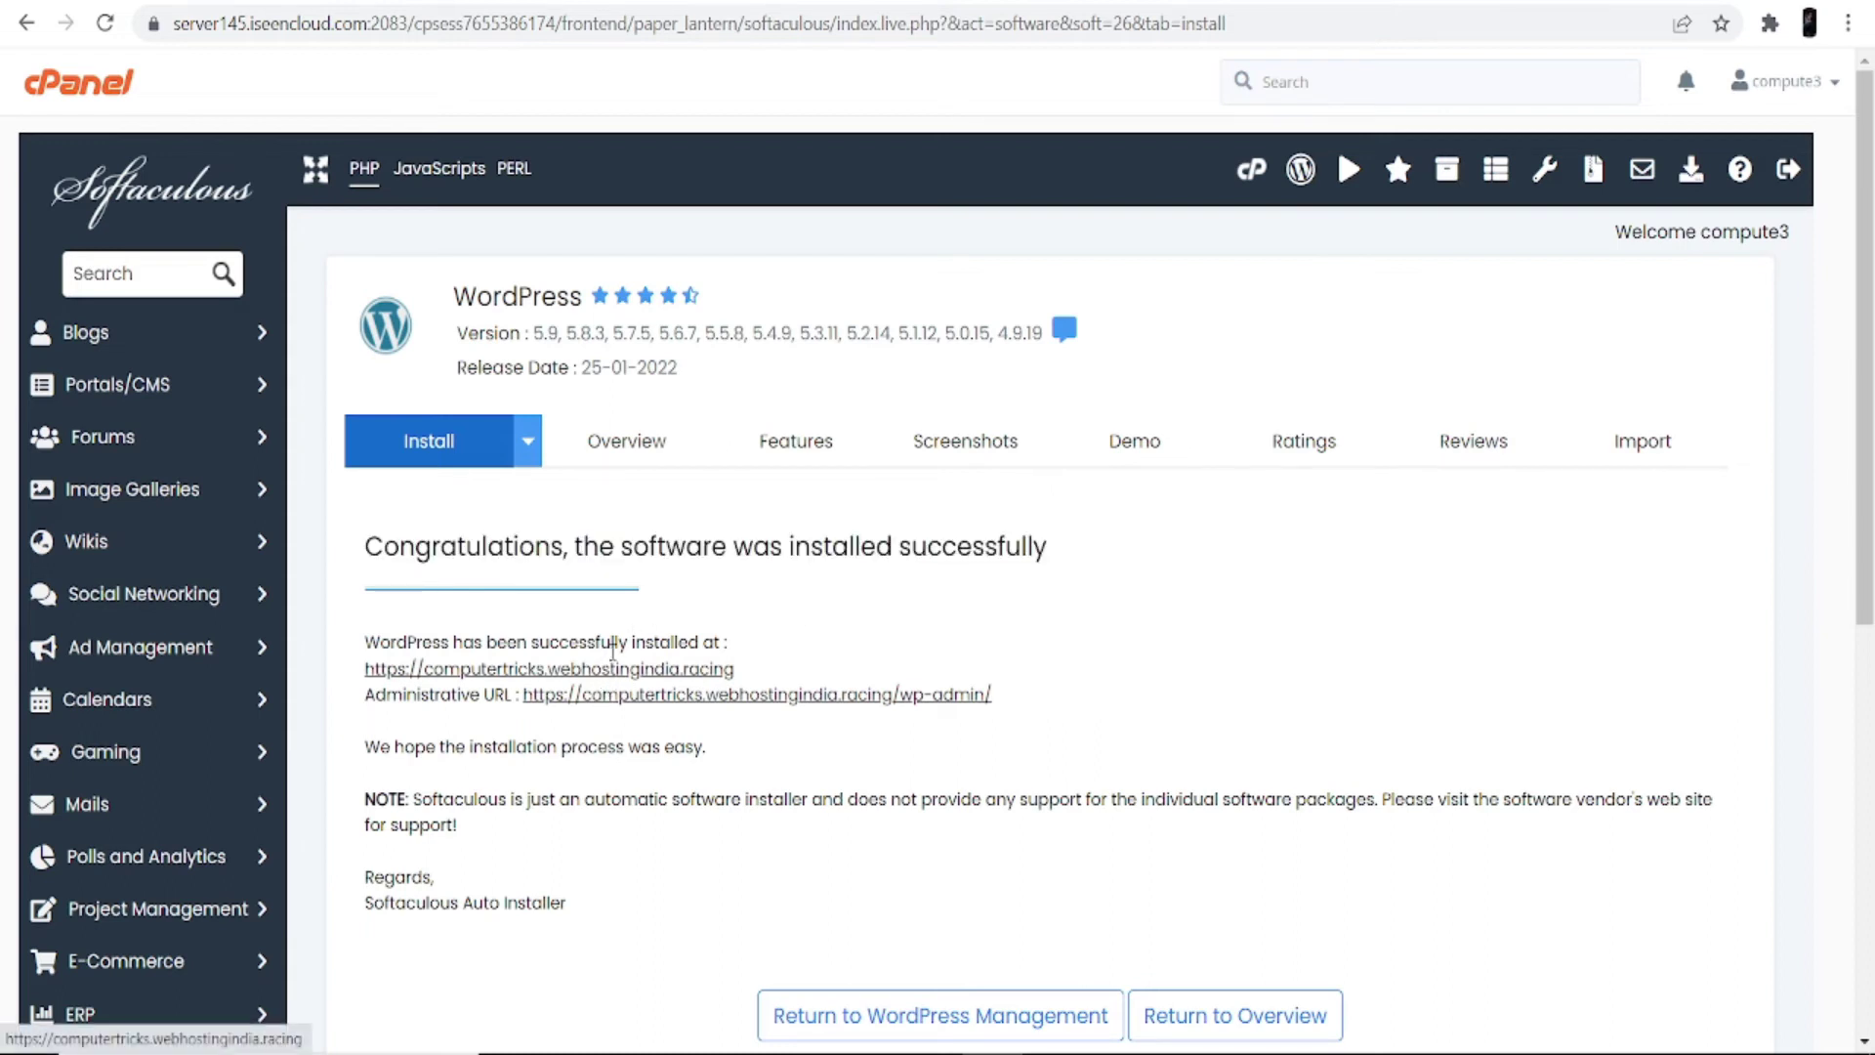
left_click(622, 672)
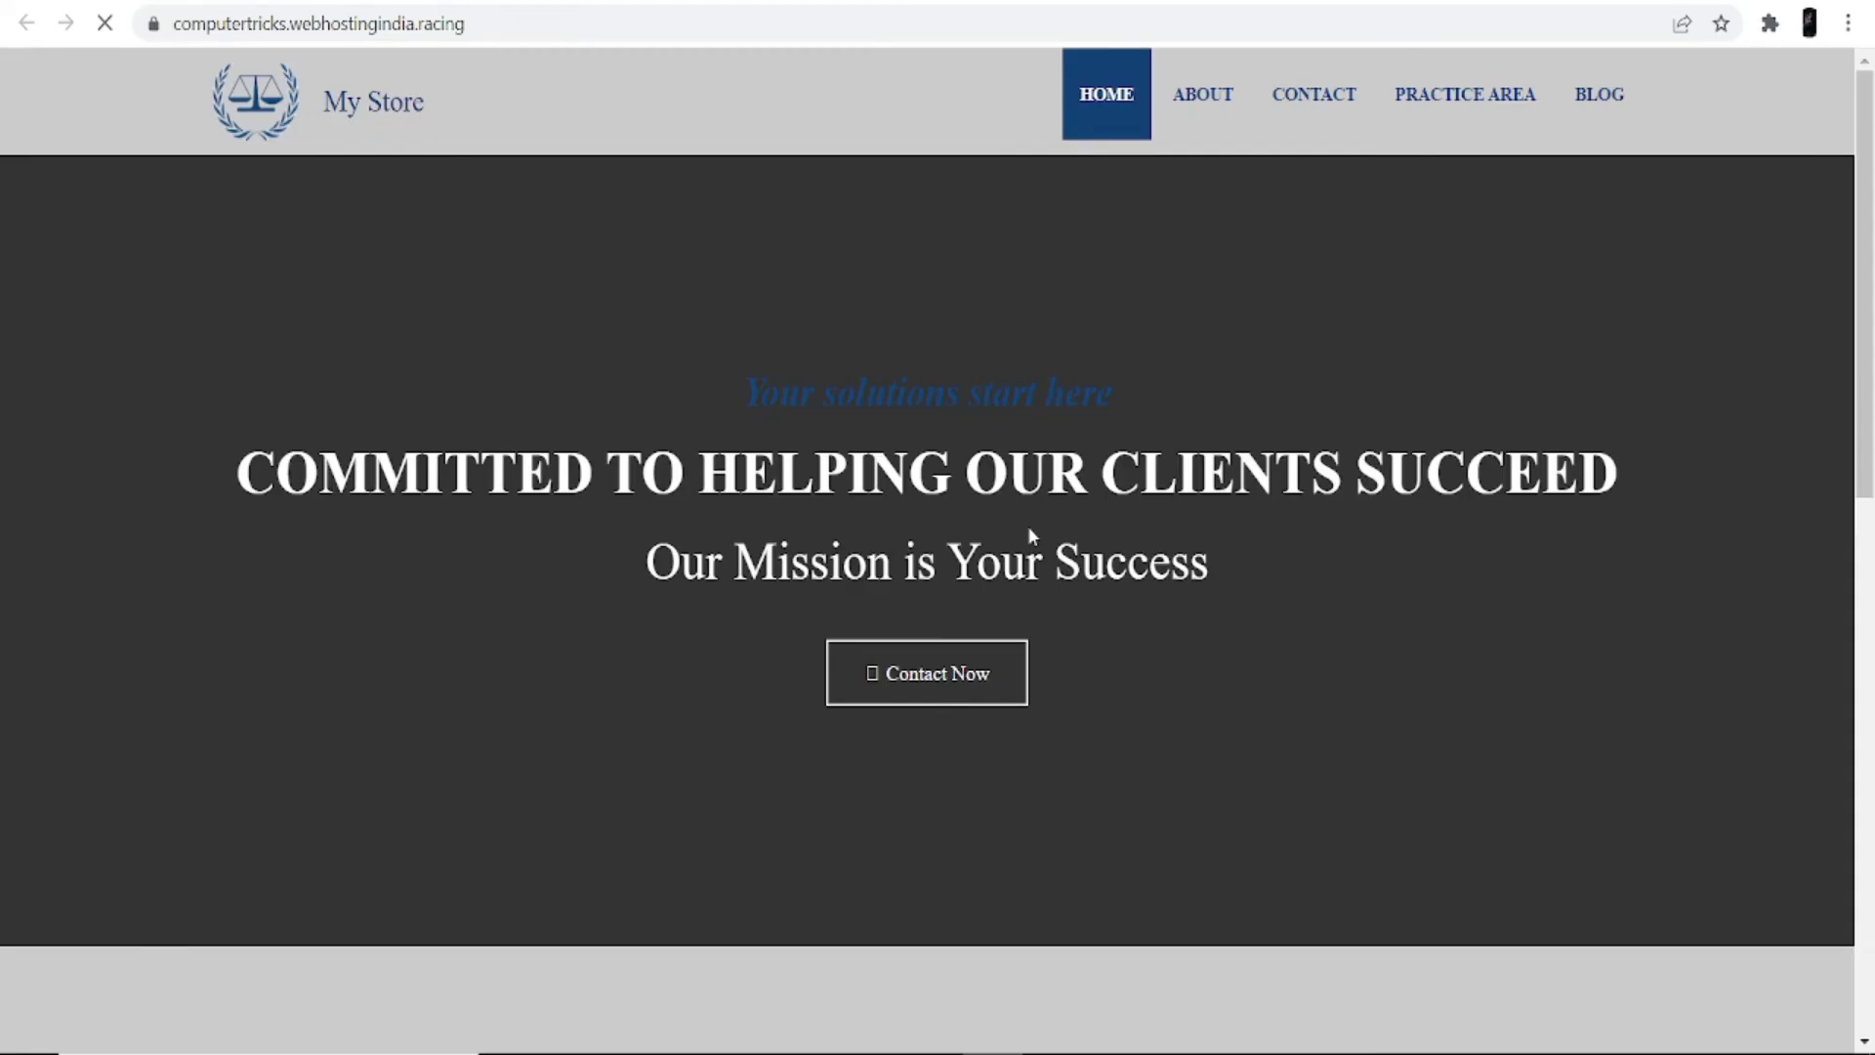
scroll(1027, 526, "down", 20)
scroll(923, 719, "up", 13)
scroll(924, 718, "up", 10)
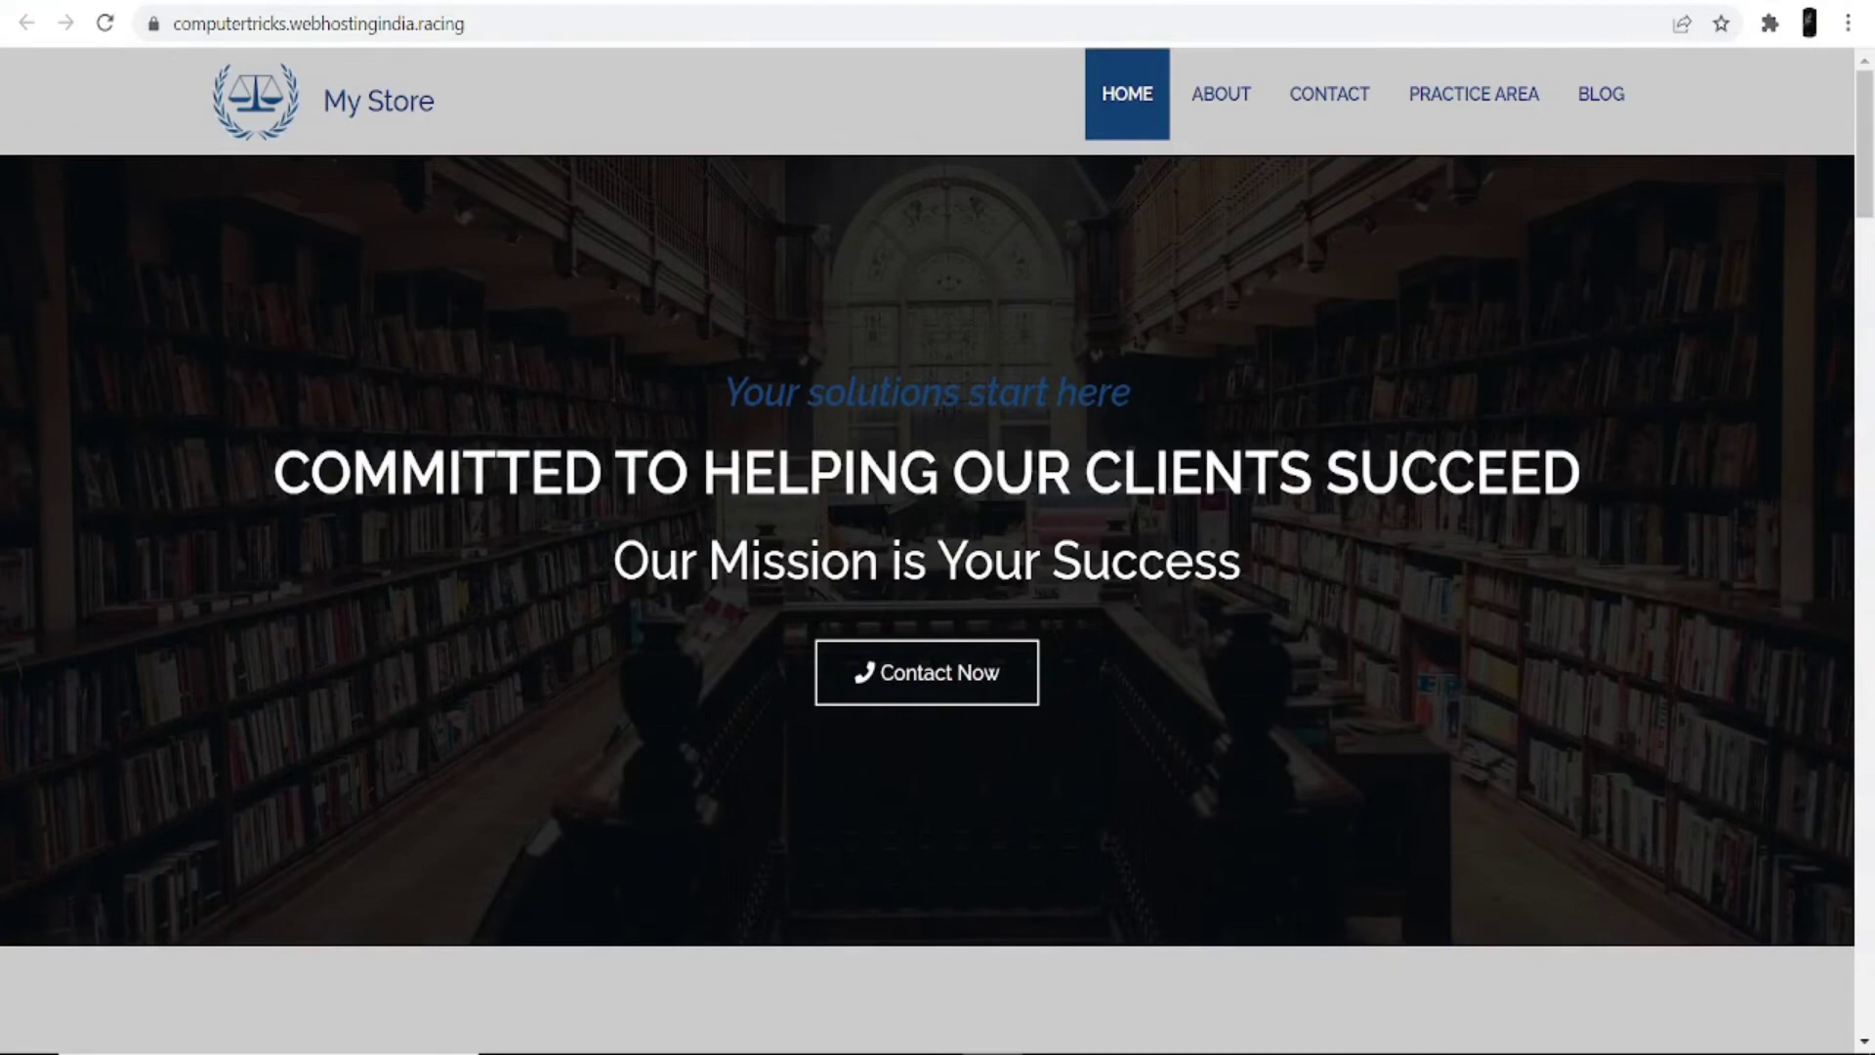
key("ctrl+w")
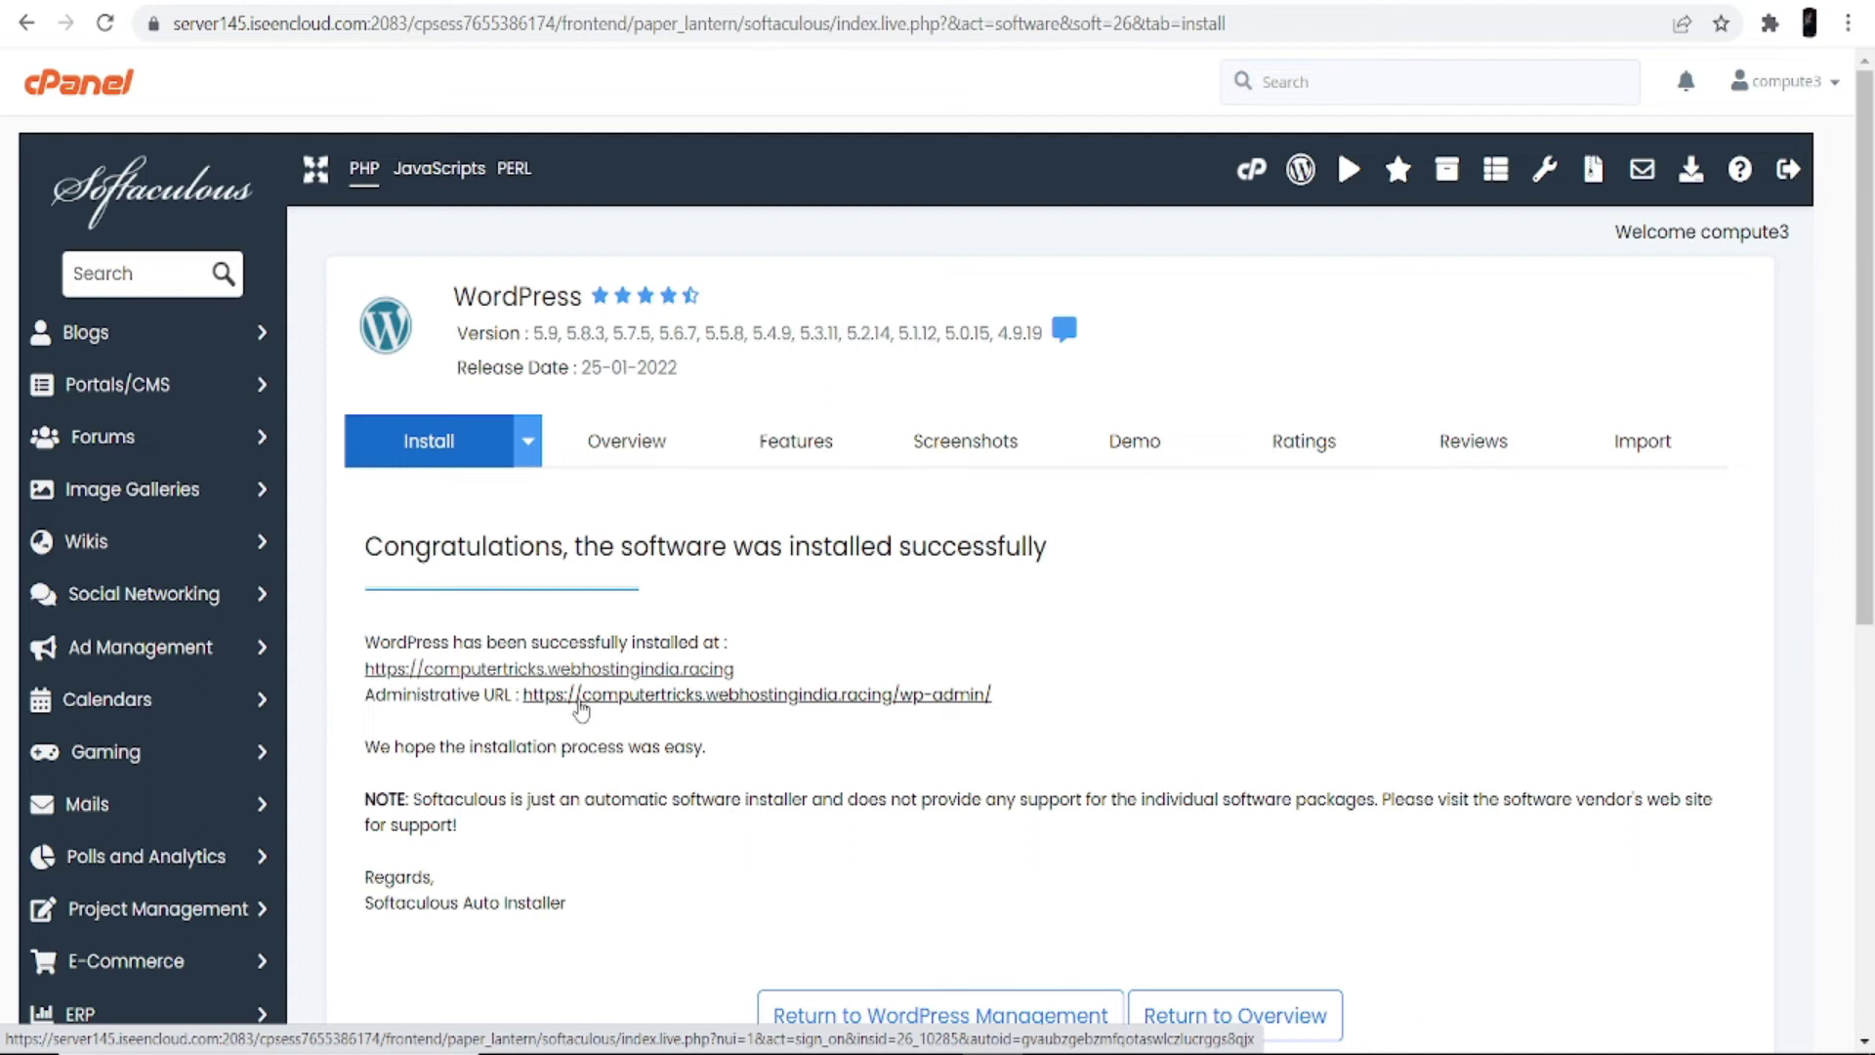
Step: Enter the My Store wp-admin dashboard and inspect its Posts, Media, Appearance and Plugins menus
left_click(580, 701)
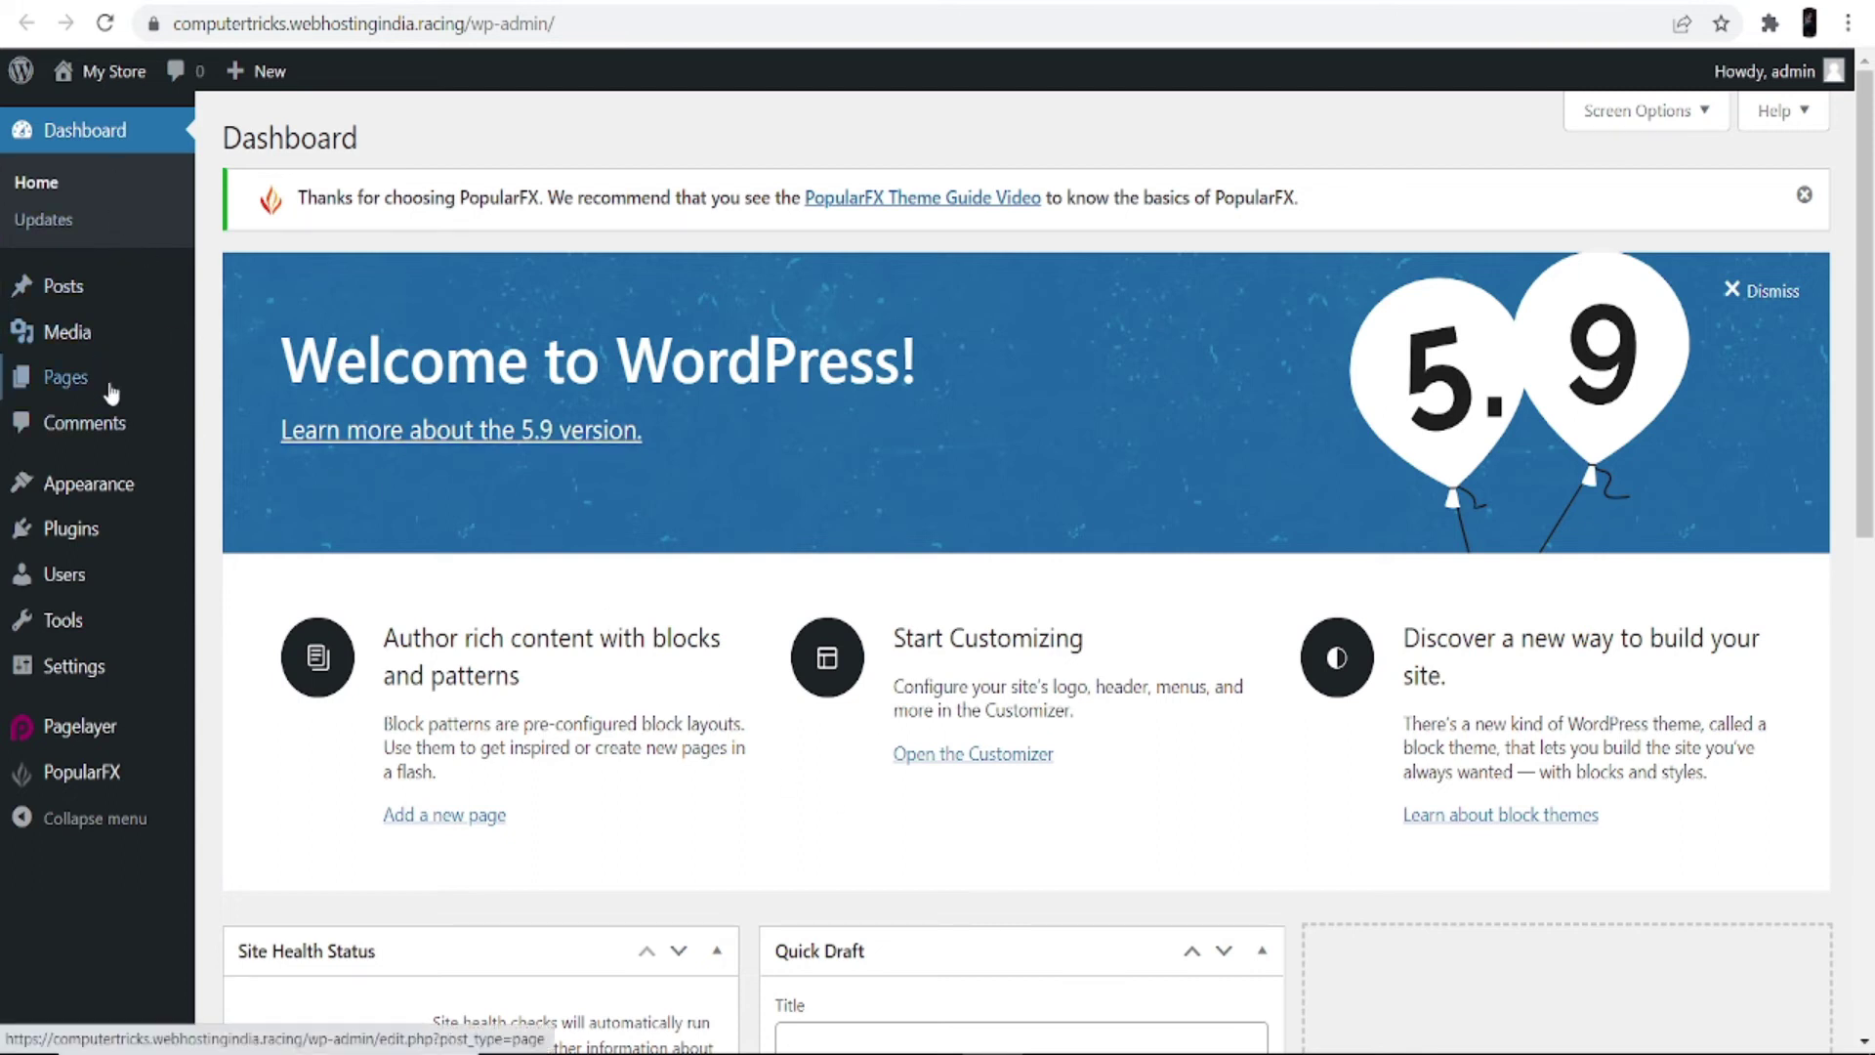
mouse_move(74, 292)
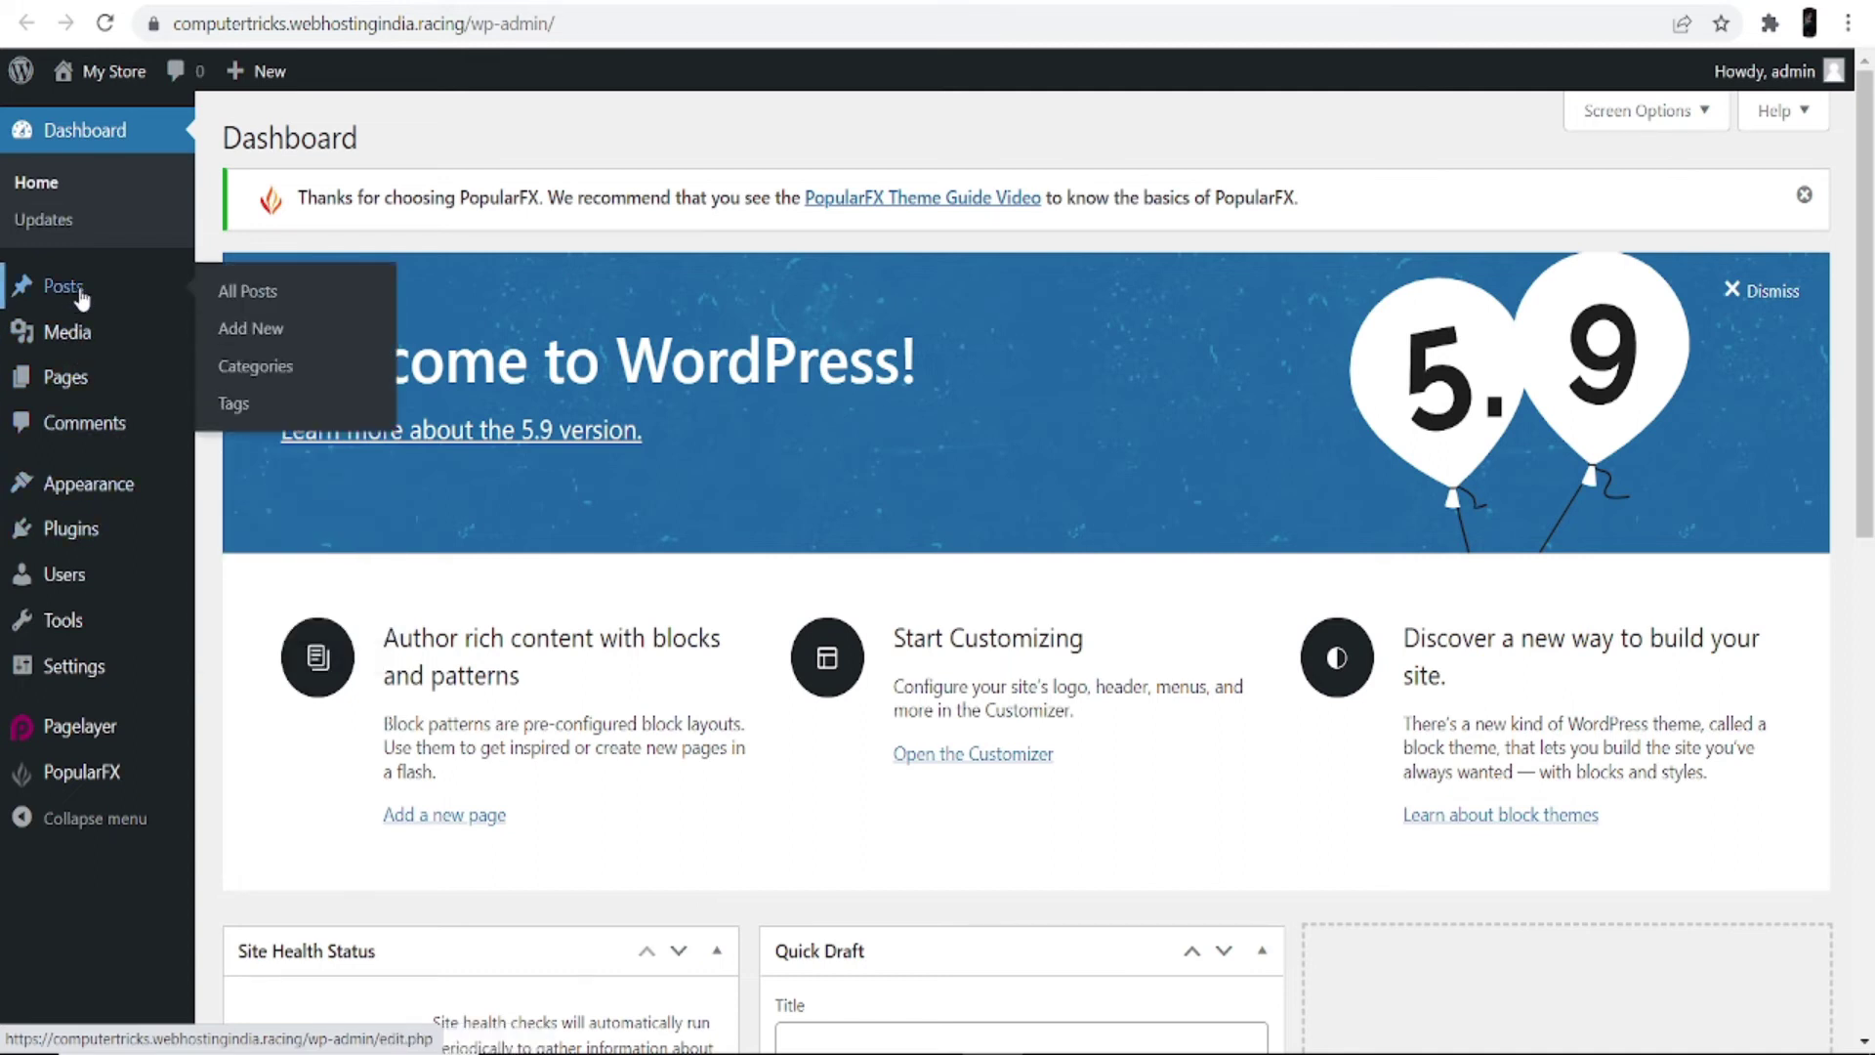
mouse_move(96, 335)
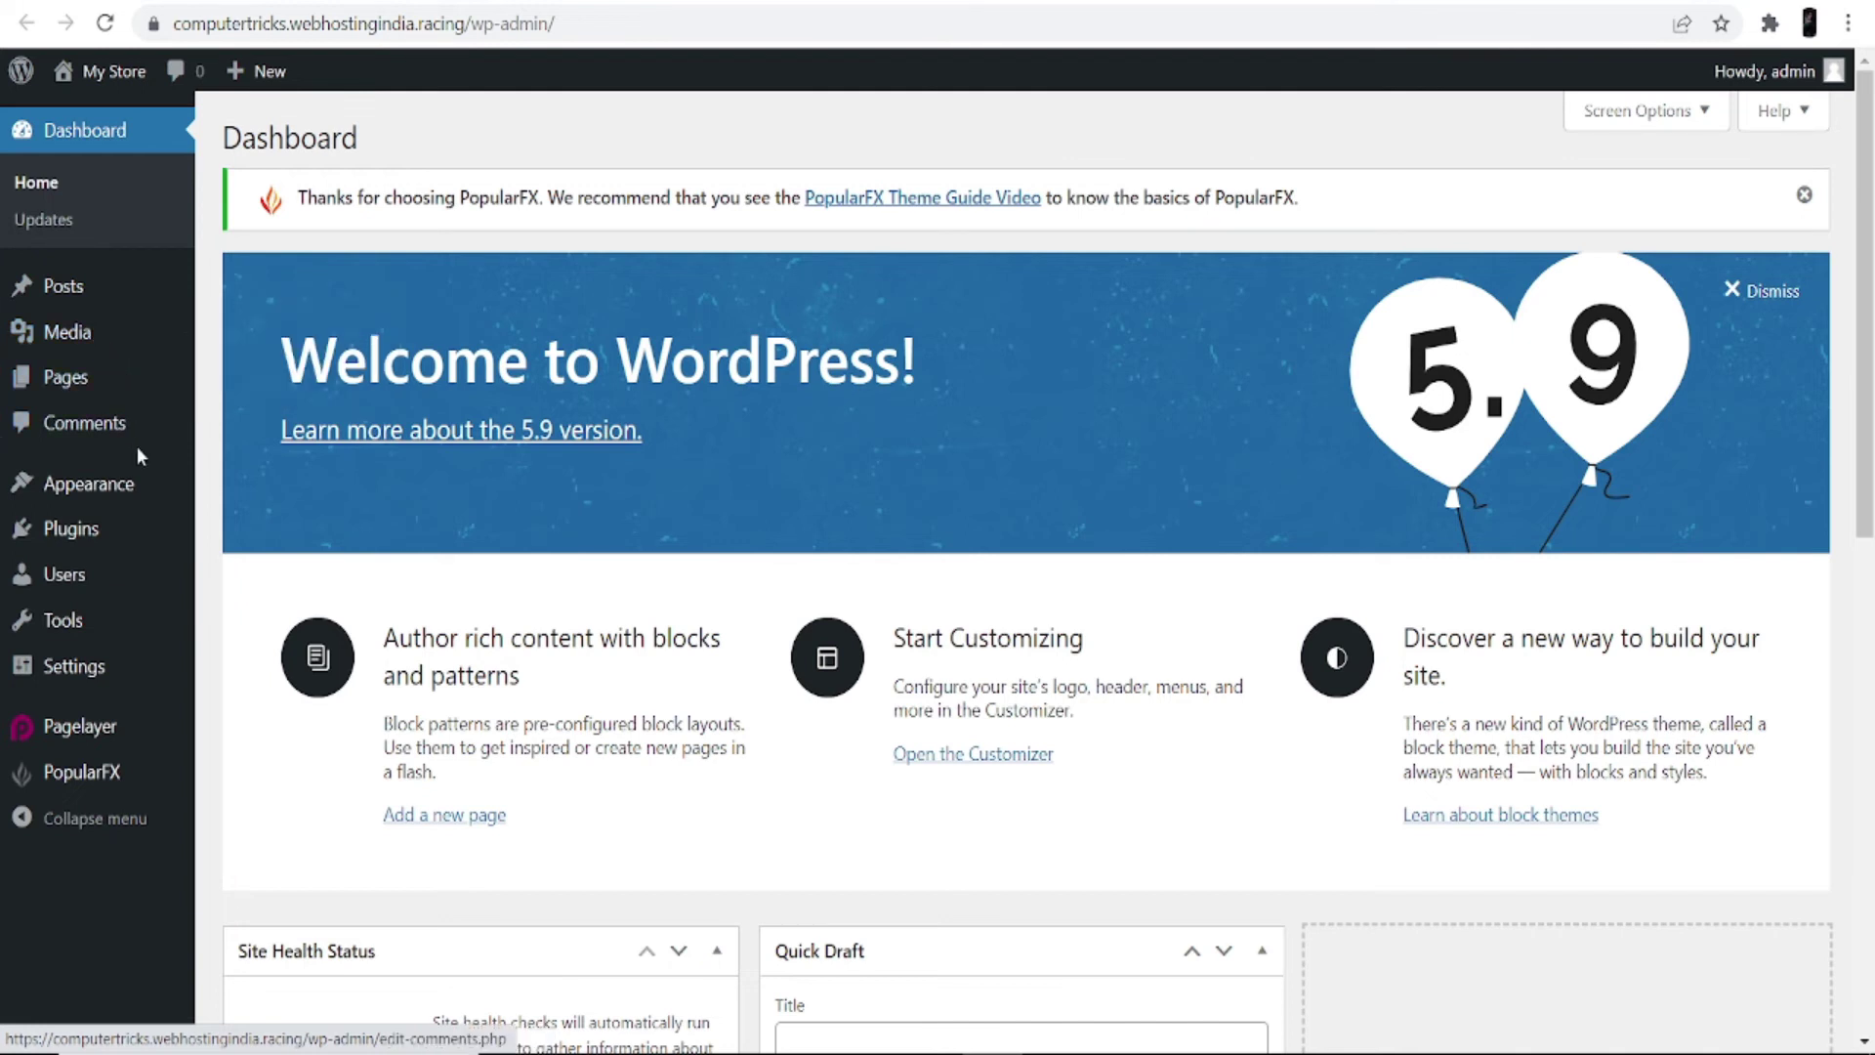
mouse_move(131, 486)
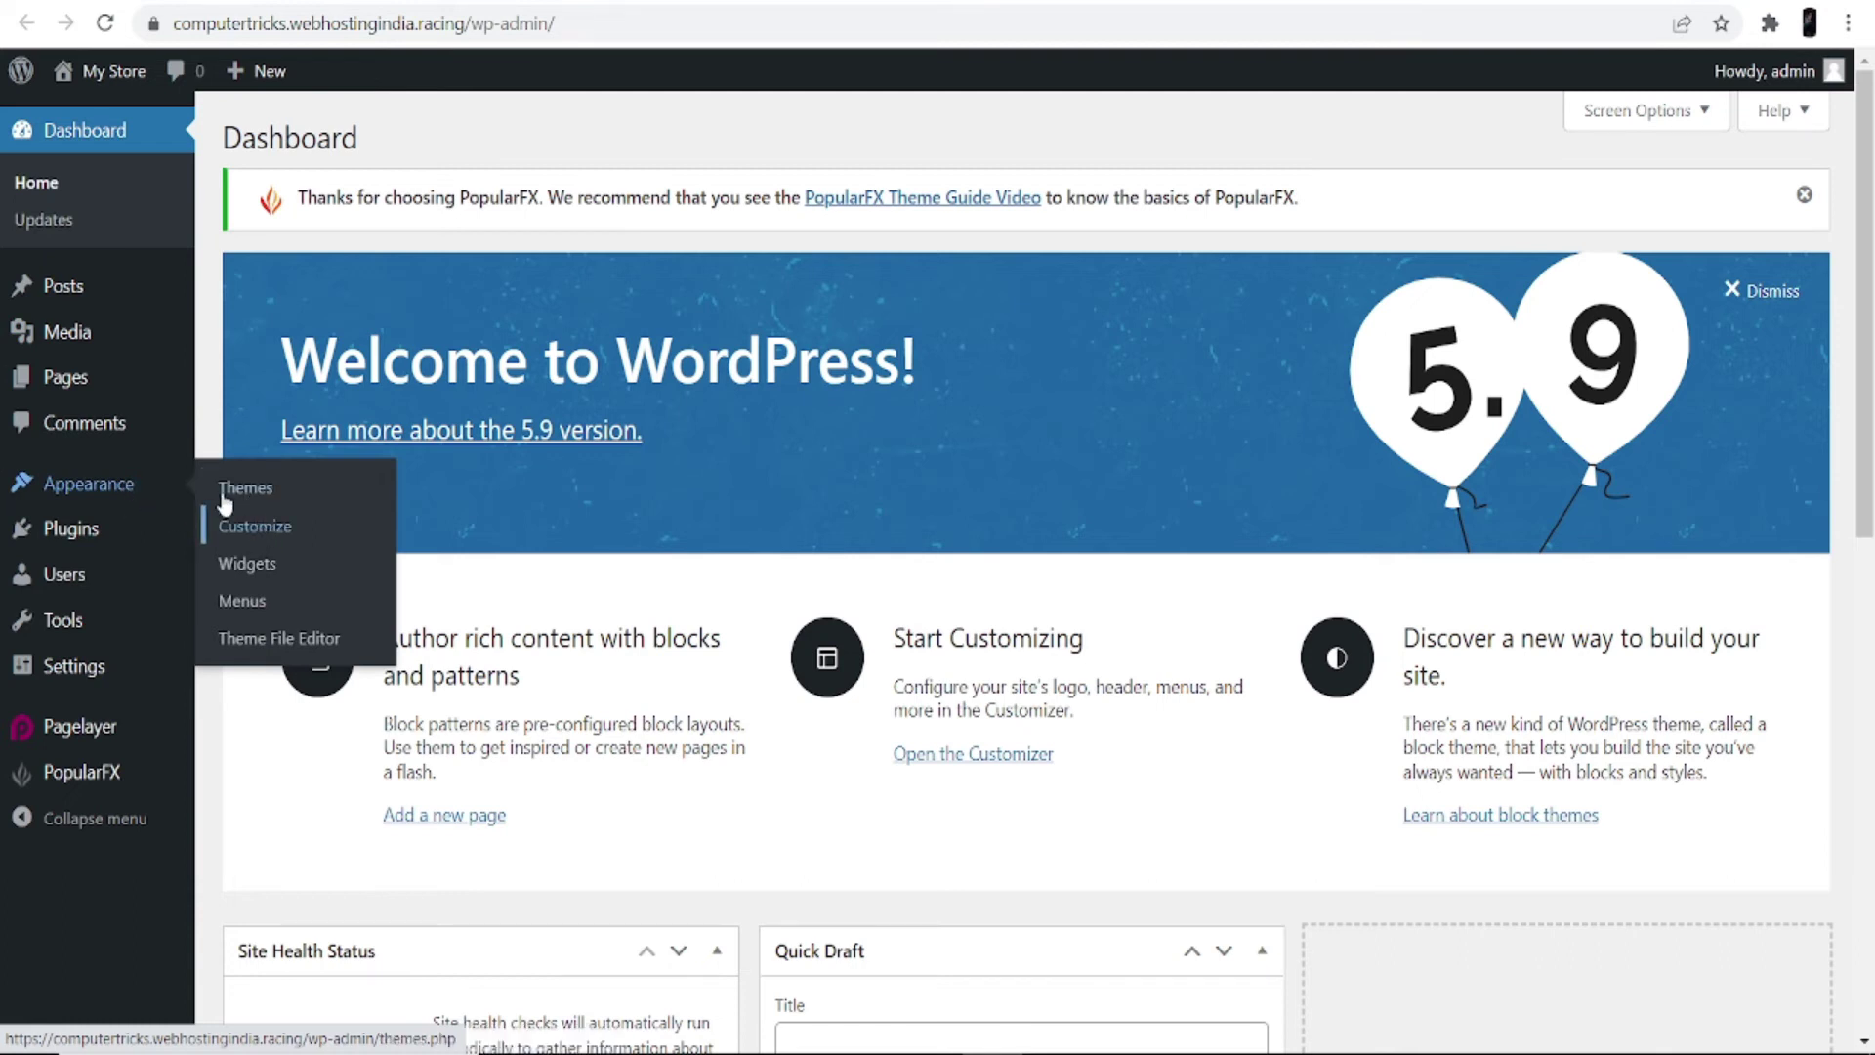
mouse_move(78, 532)
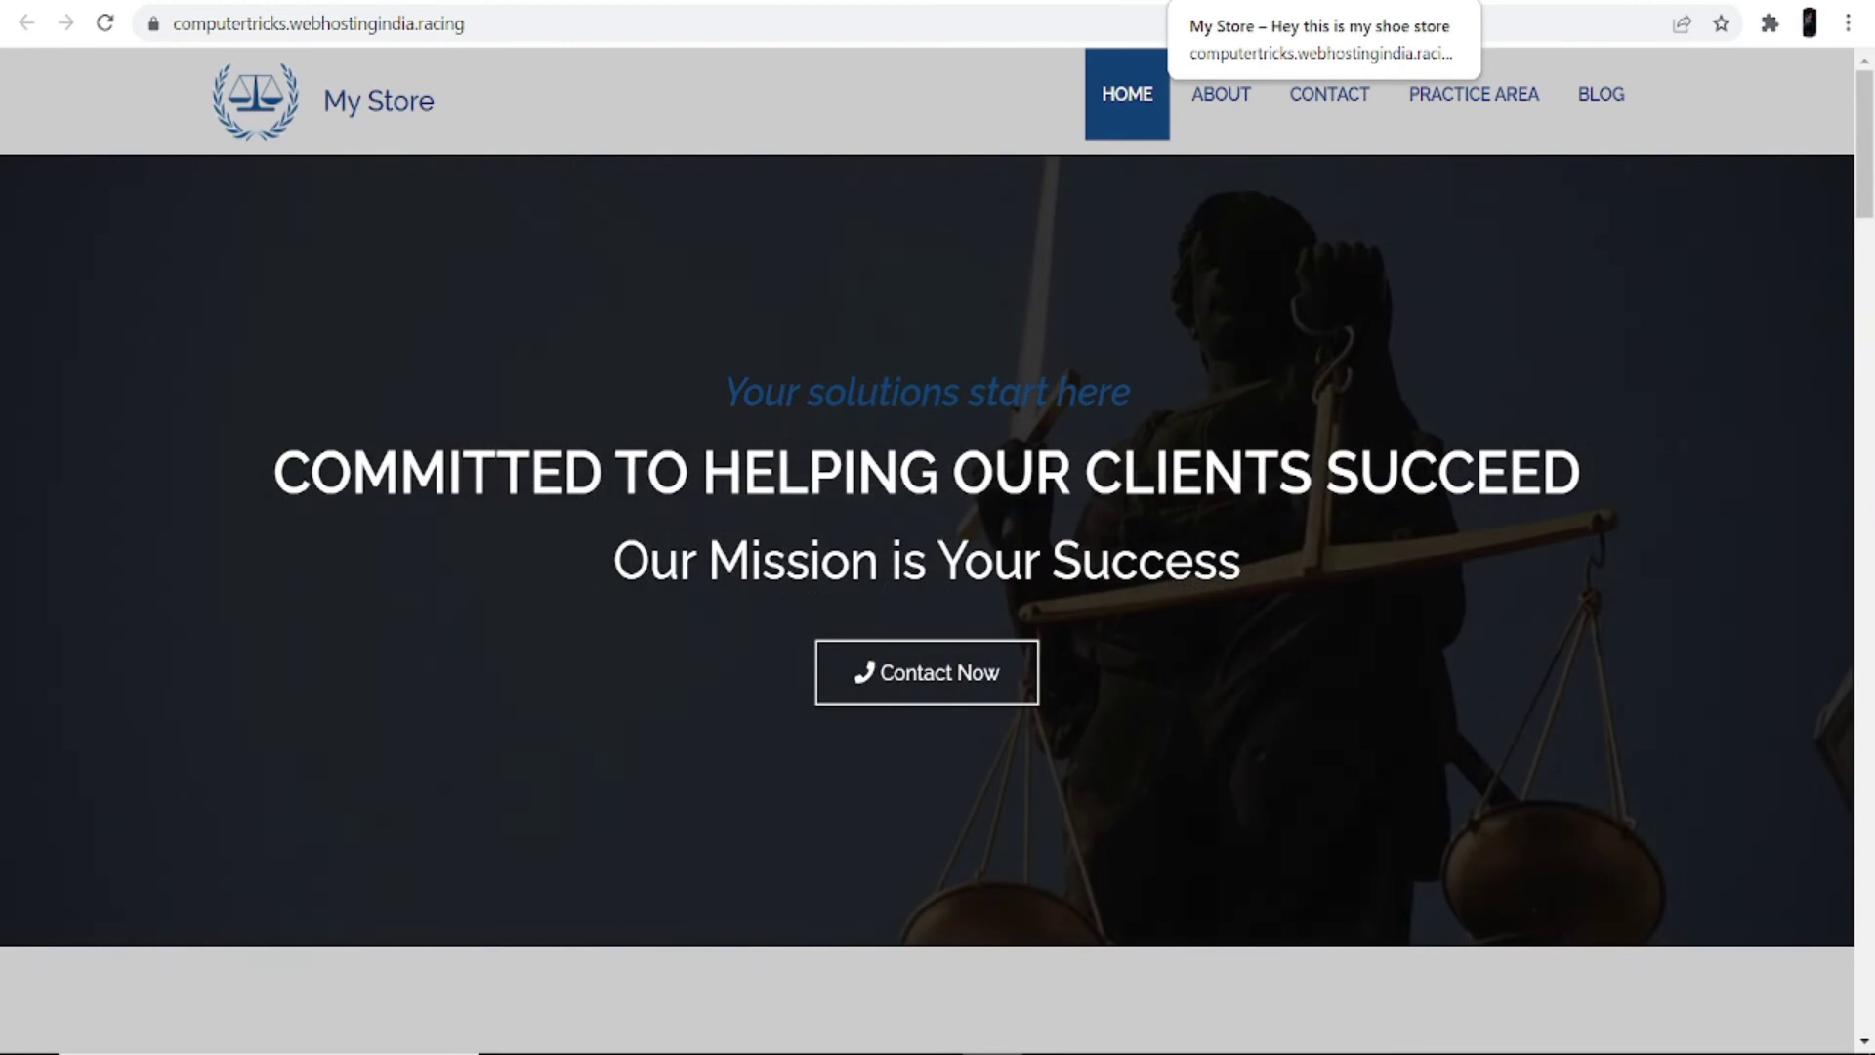
Step: Scroll through the My Store homepage and its Welcome to LegalPad services section
scroll(972, 439, "down", 20)
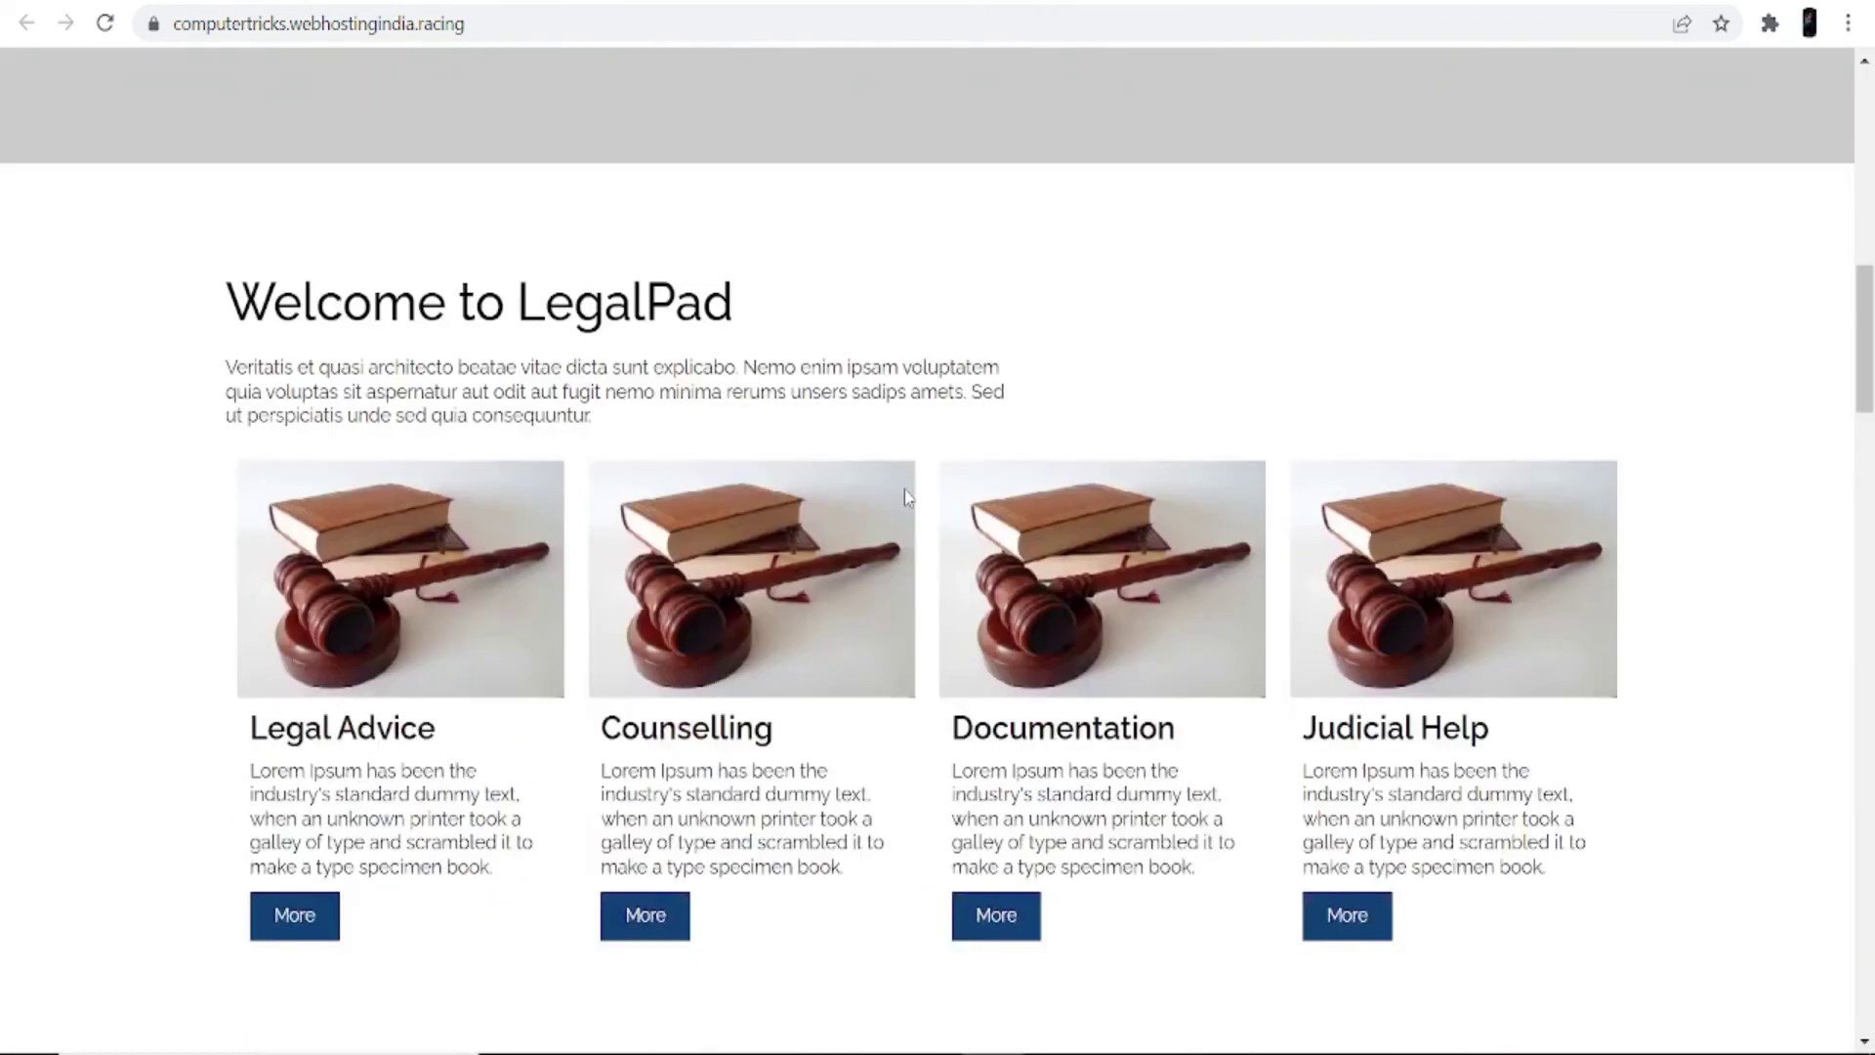
scroll(897, 505, "down", 8)
scroll(870, 561, "up", 19)
scroll(847, 578, "up", 15)
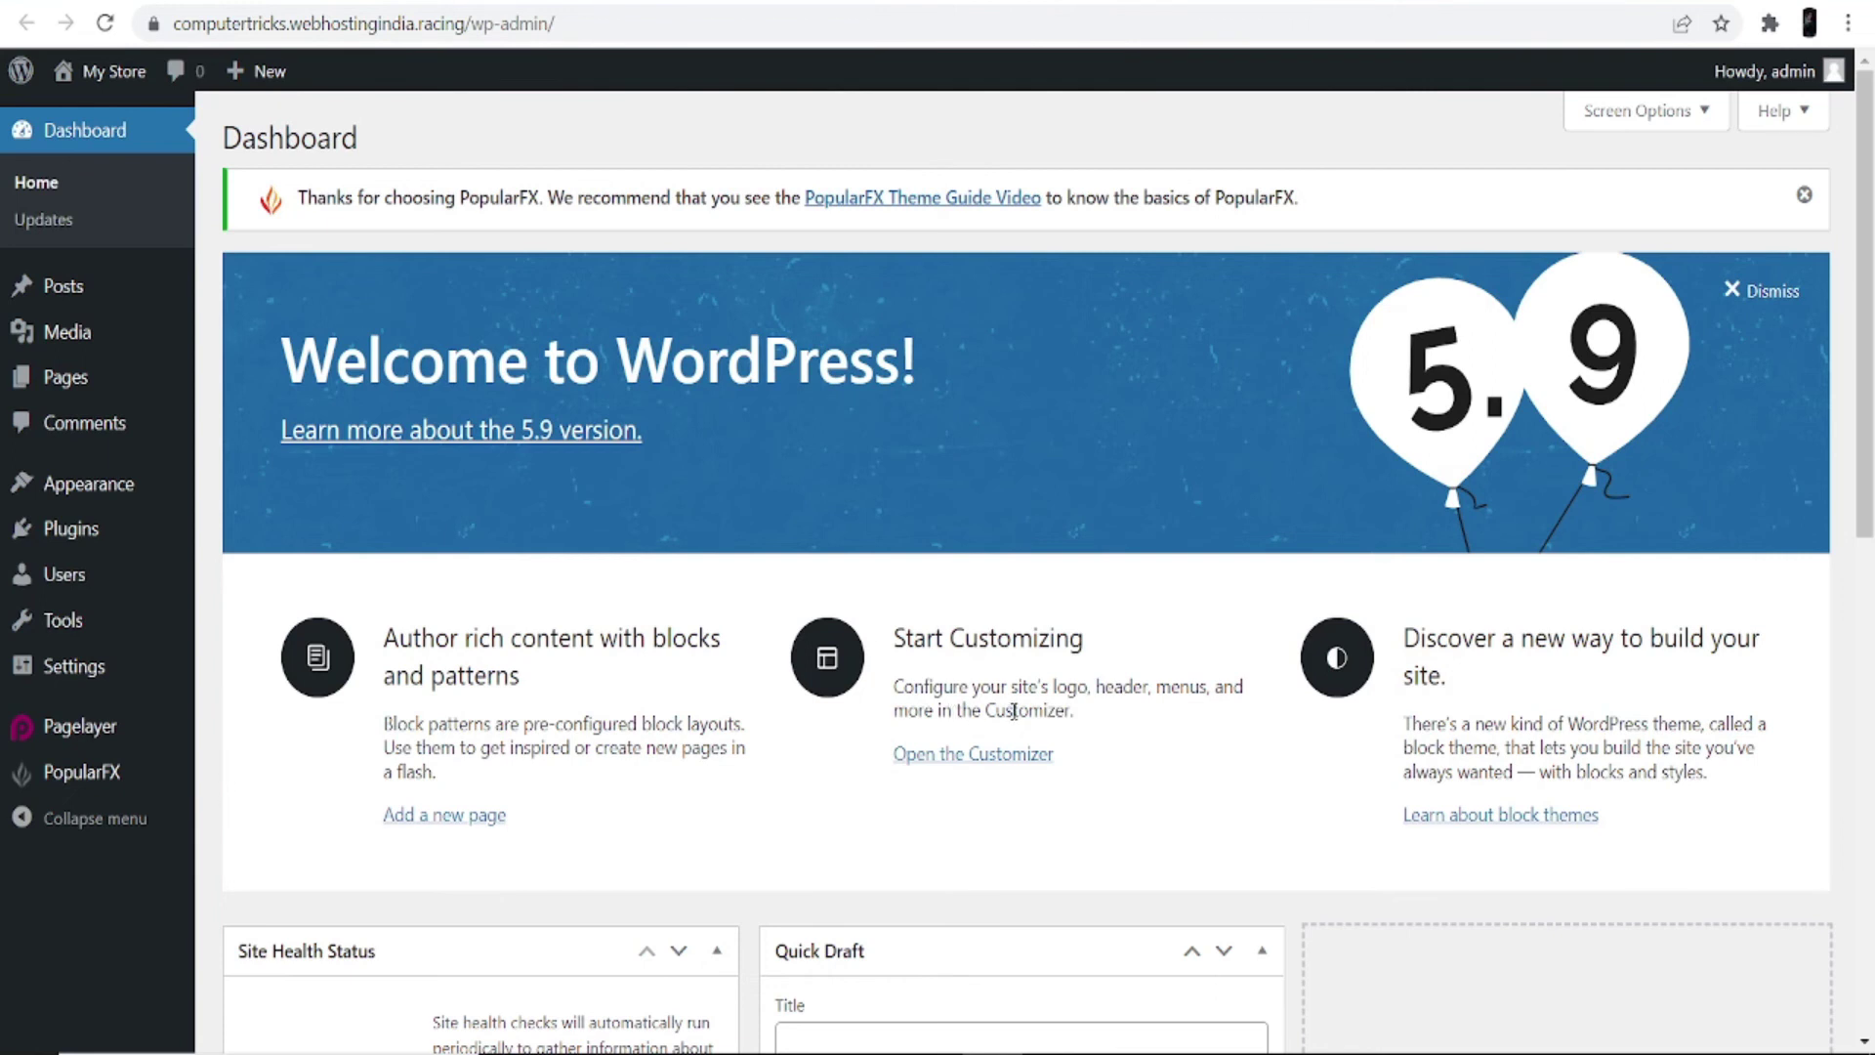
Step: From the Customizer's Header, Footer, Templates, Pages list, open the Footer template in Pagelayer
left_click(1010, 754)
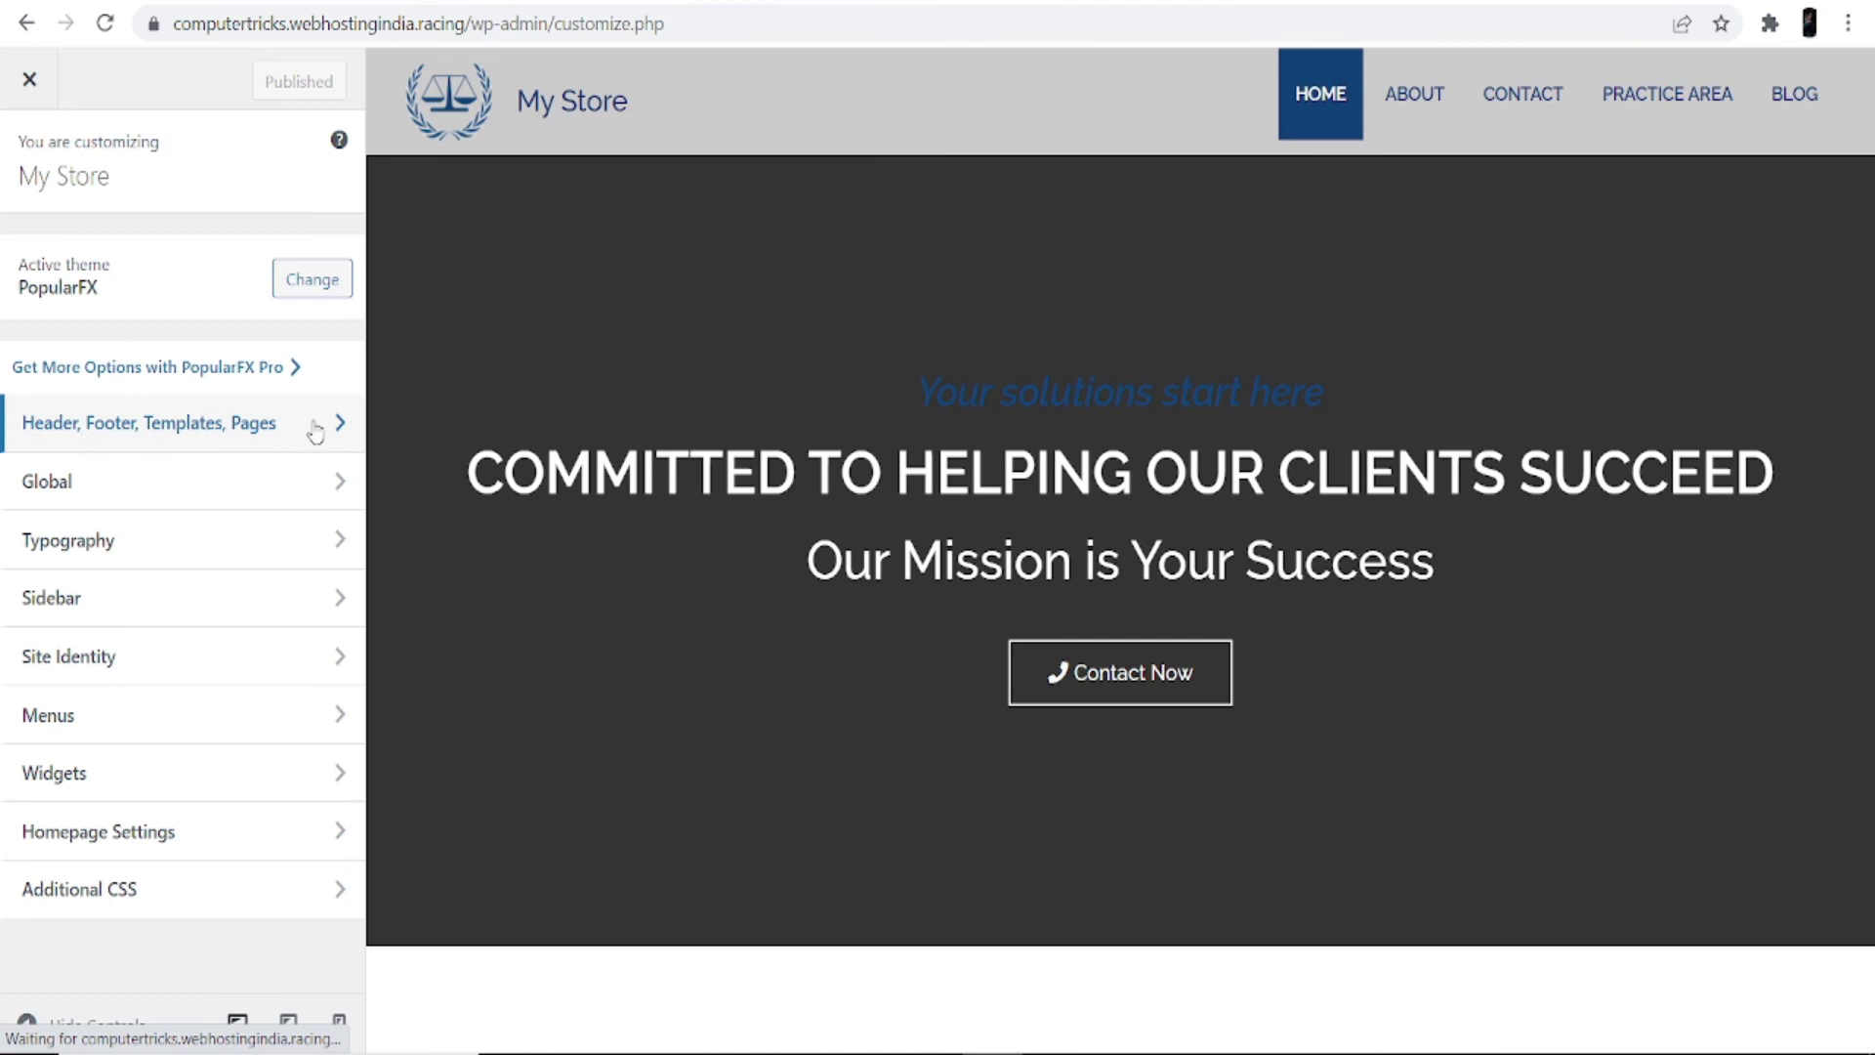
left_click(282, 430)
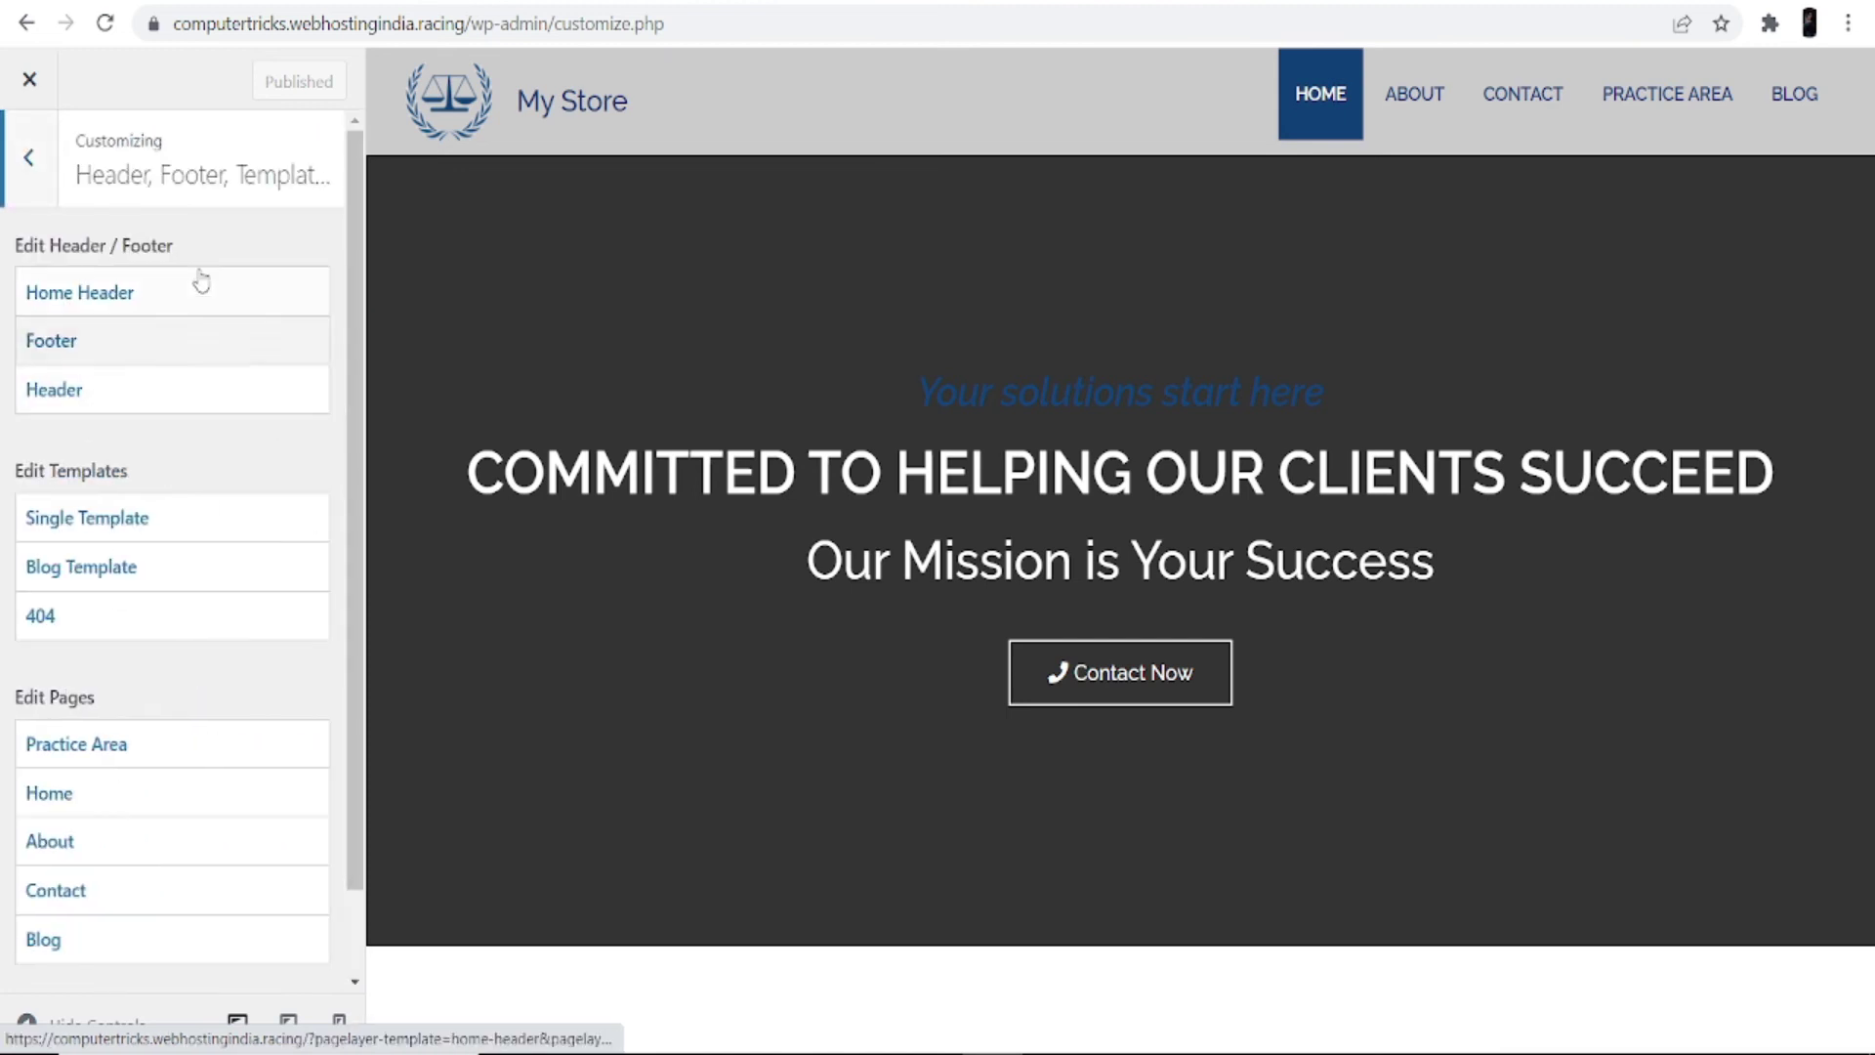
left_click(137, 344)
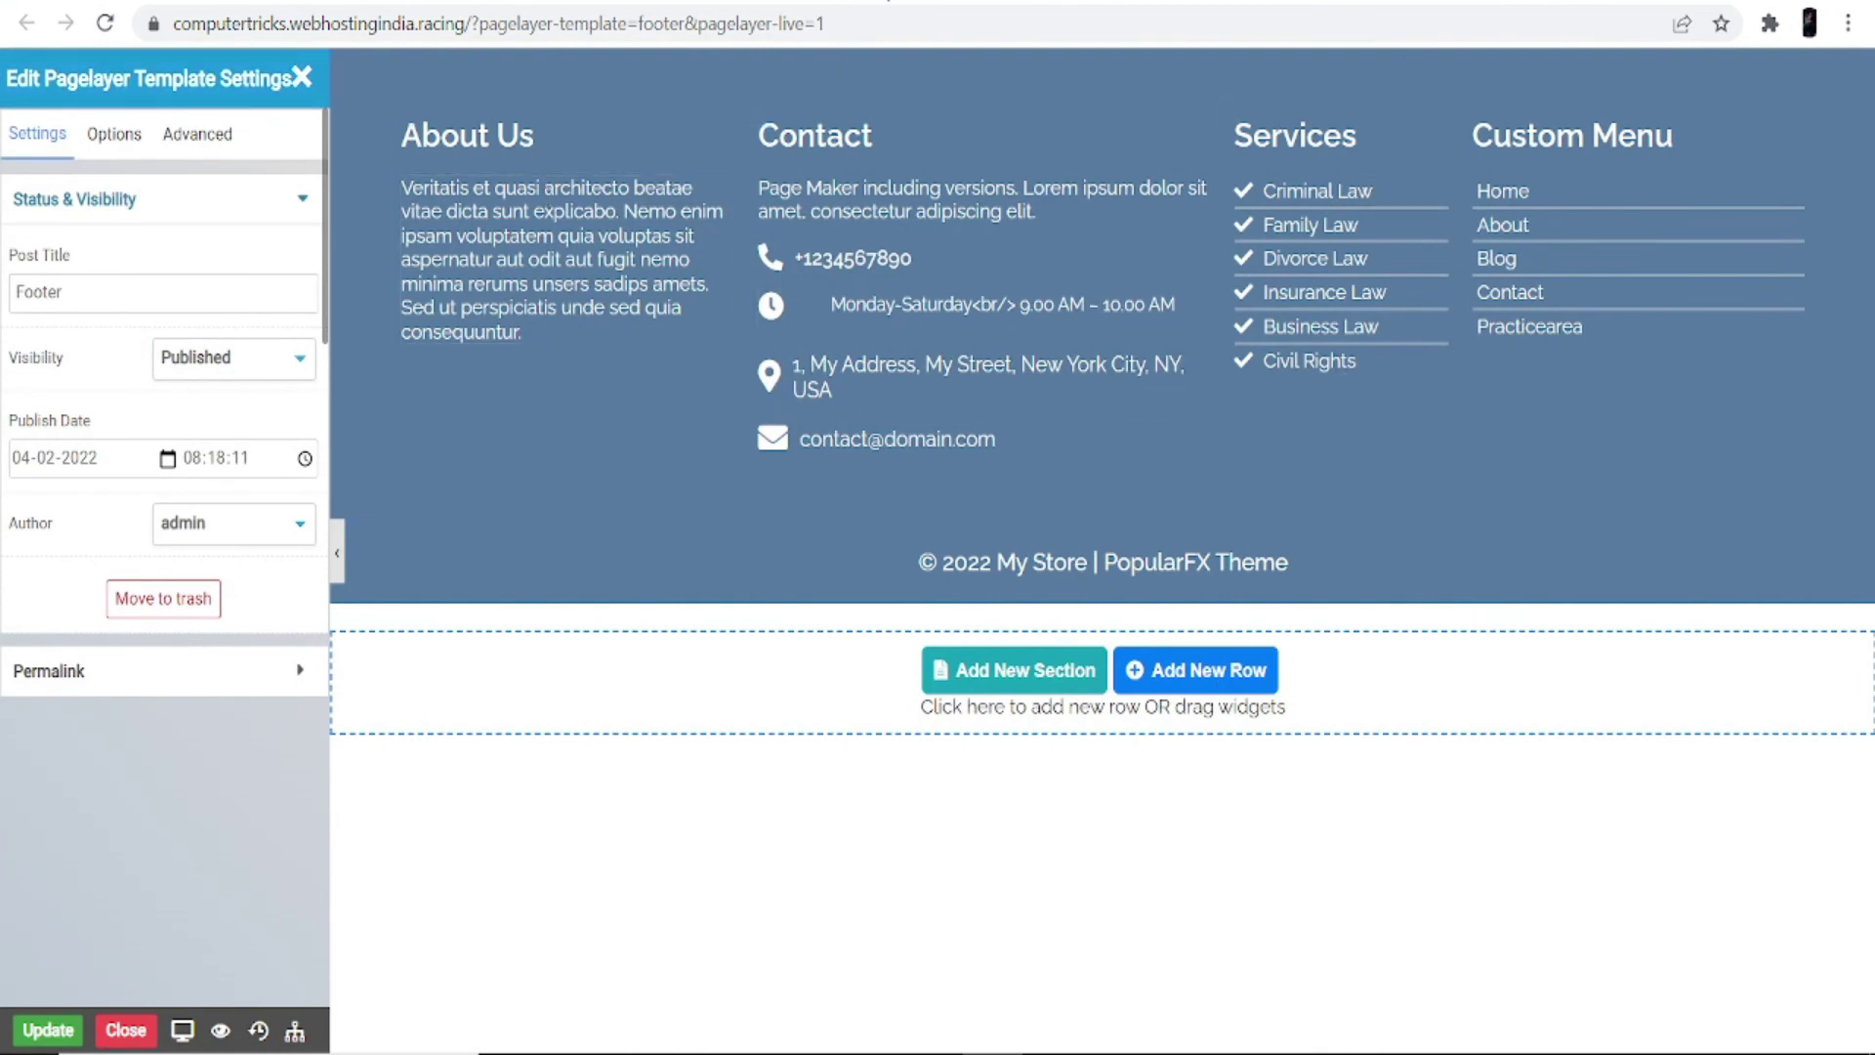
Step: Open the Blog Template in Pagelayer and scroll through it
left_click(830, 3)
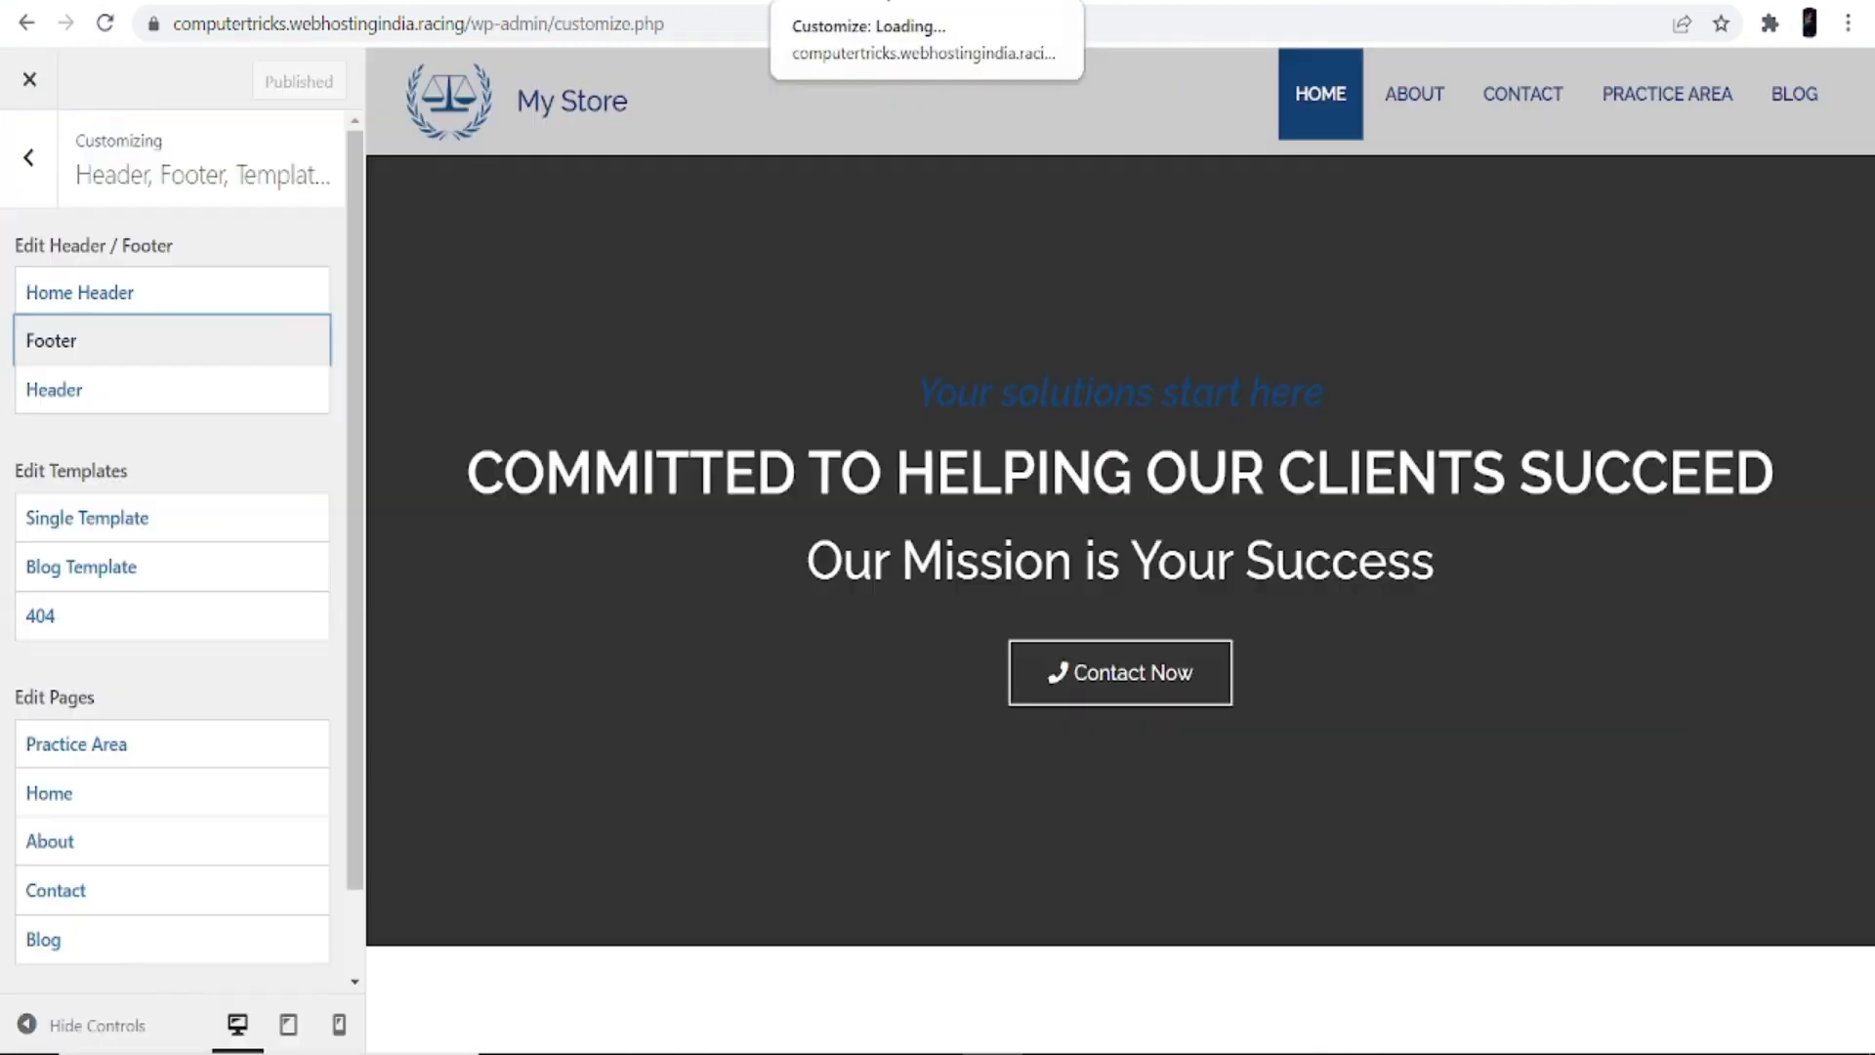
left_click(124, 576)
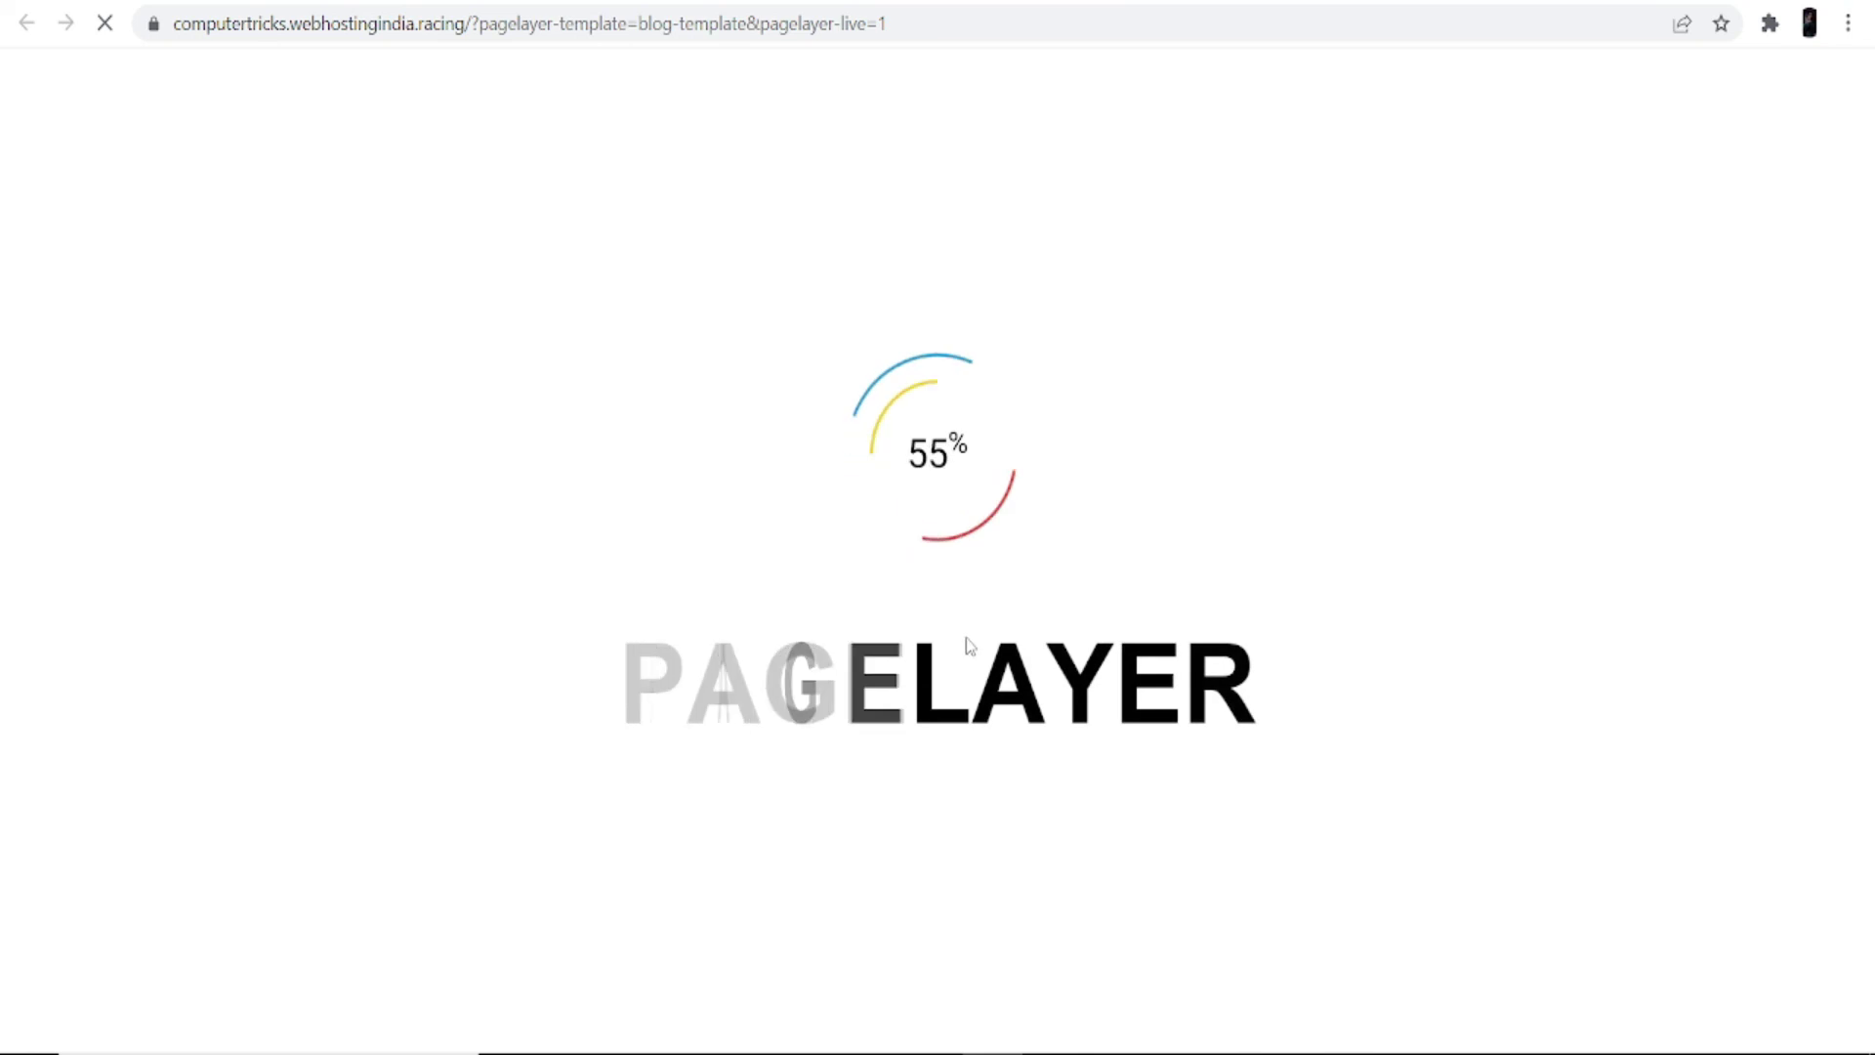
scroll(889, 617, "down", 5)
scroll(891, 622, "down", 10)
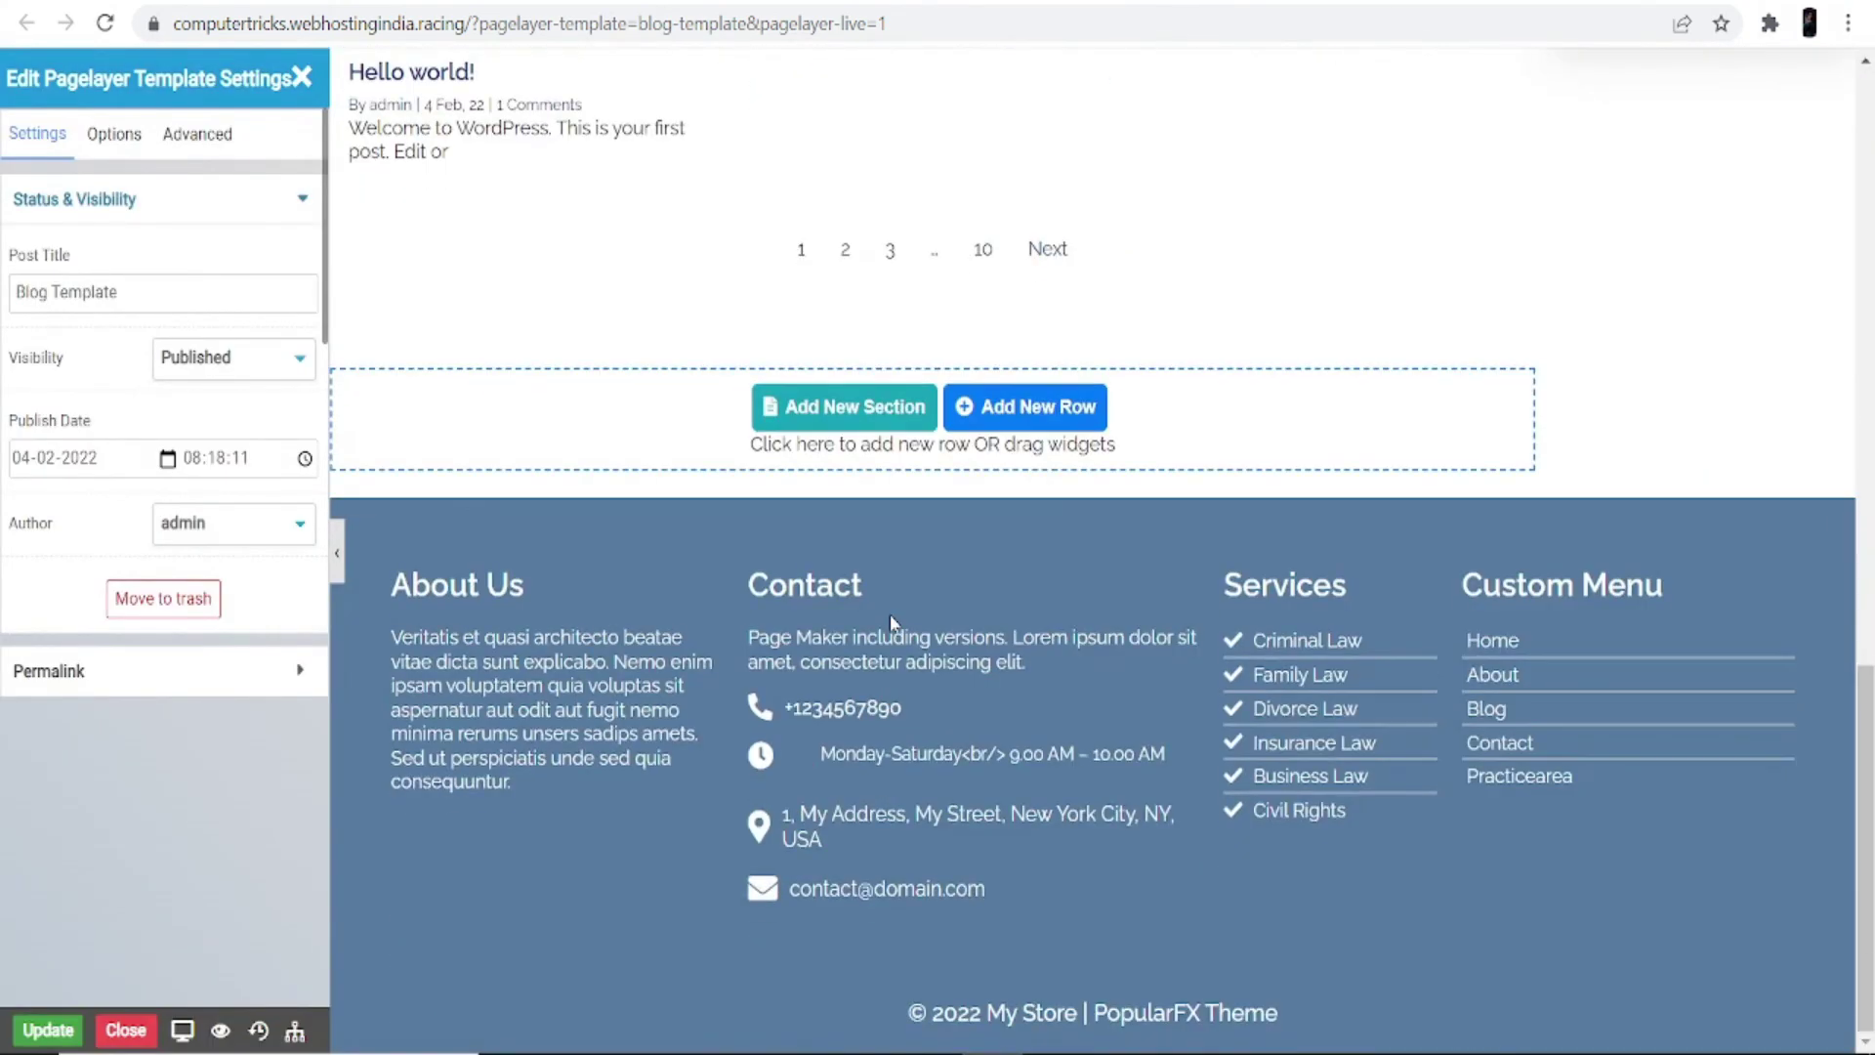
scroll(845, 684, "up", 15)
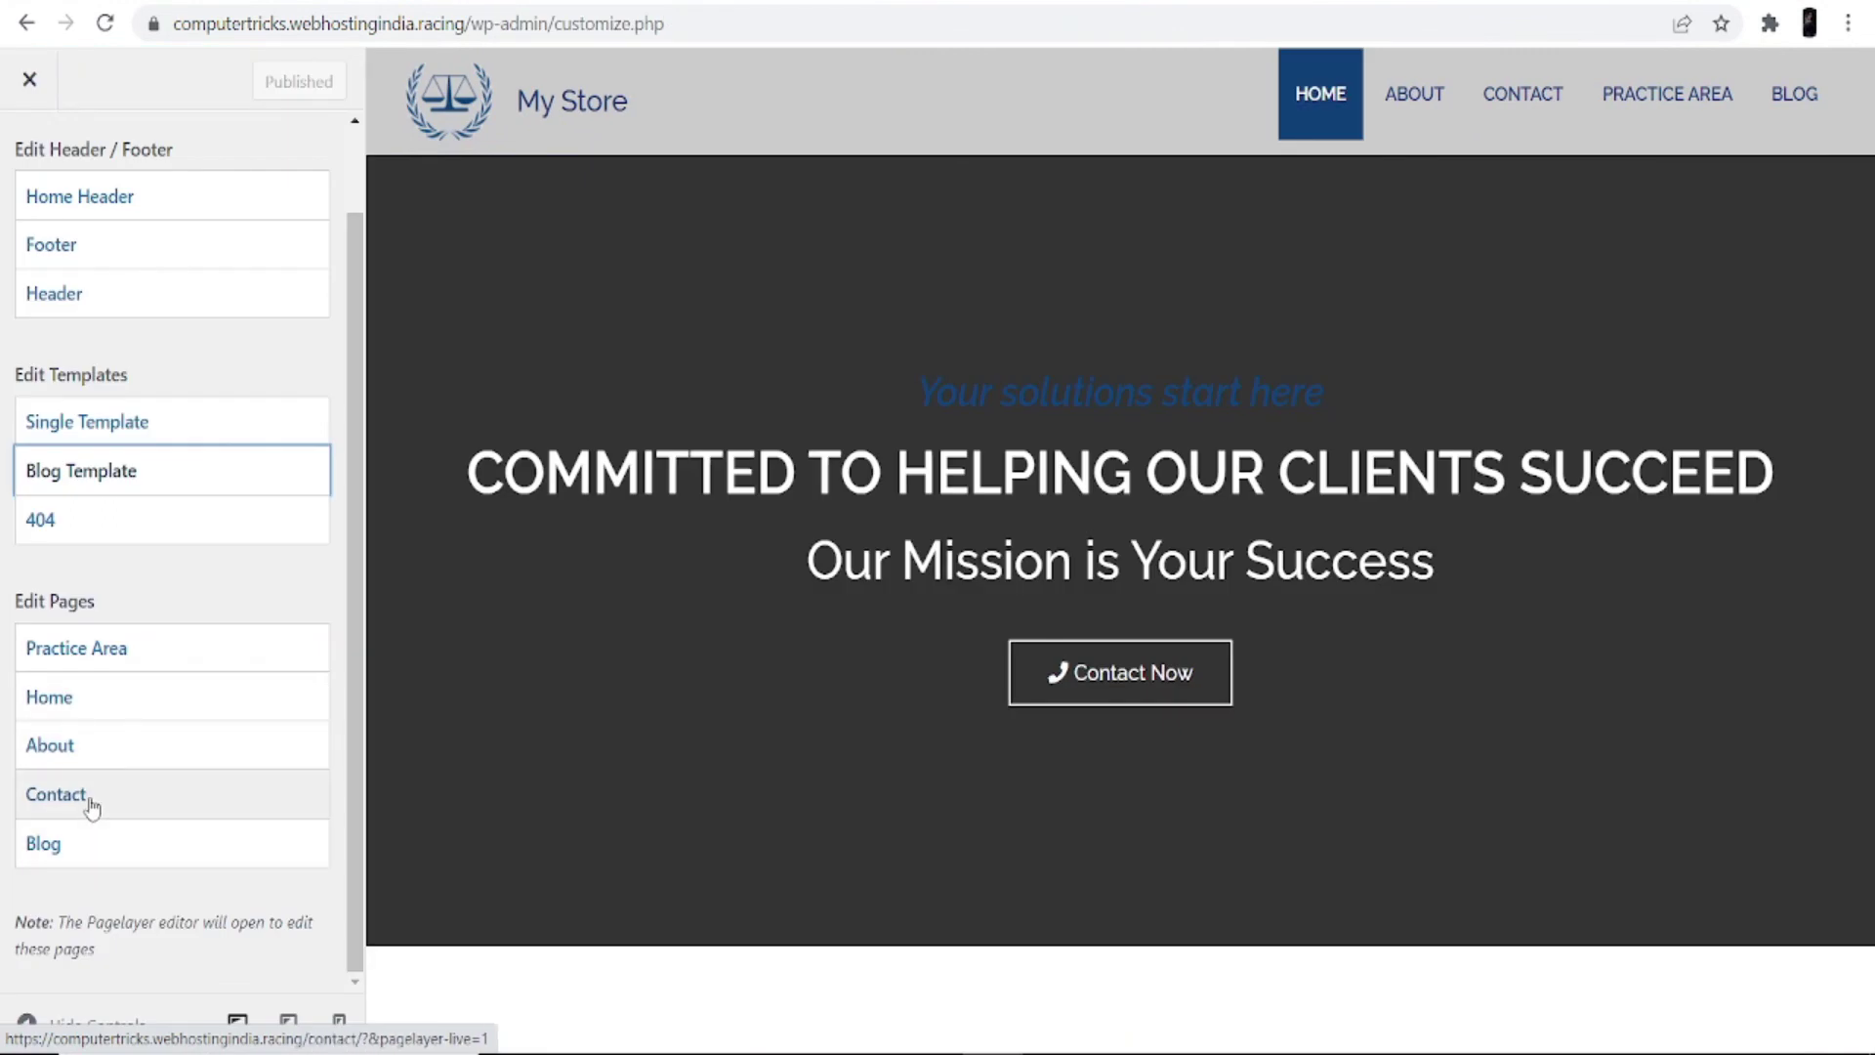
Step: Open the Contact page for editing and review its Leave a Message form, details and map
left_click(91, 810)
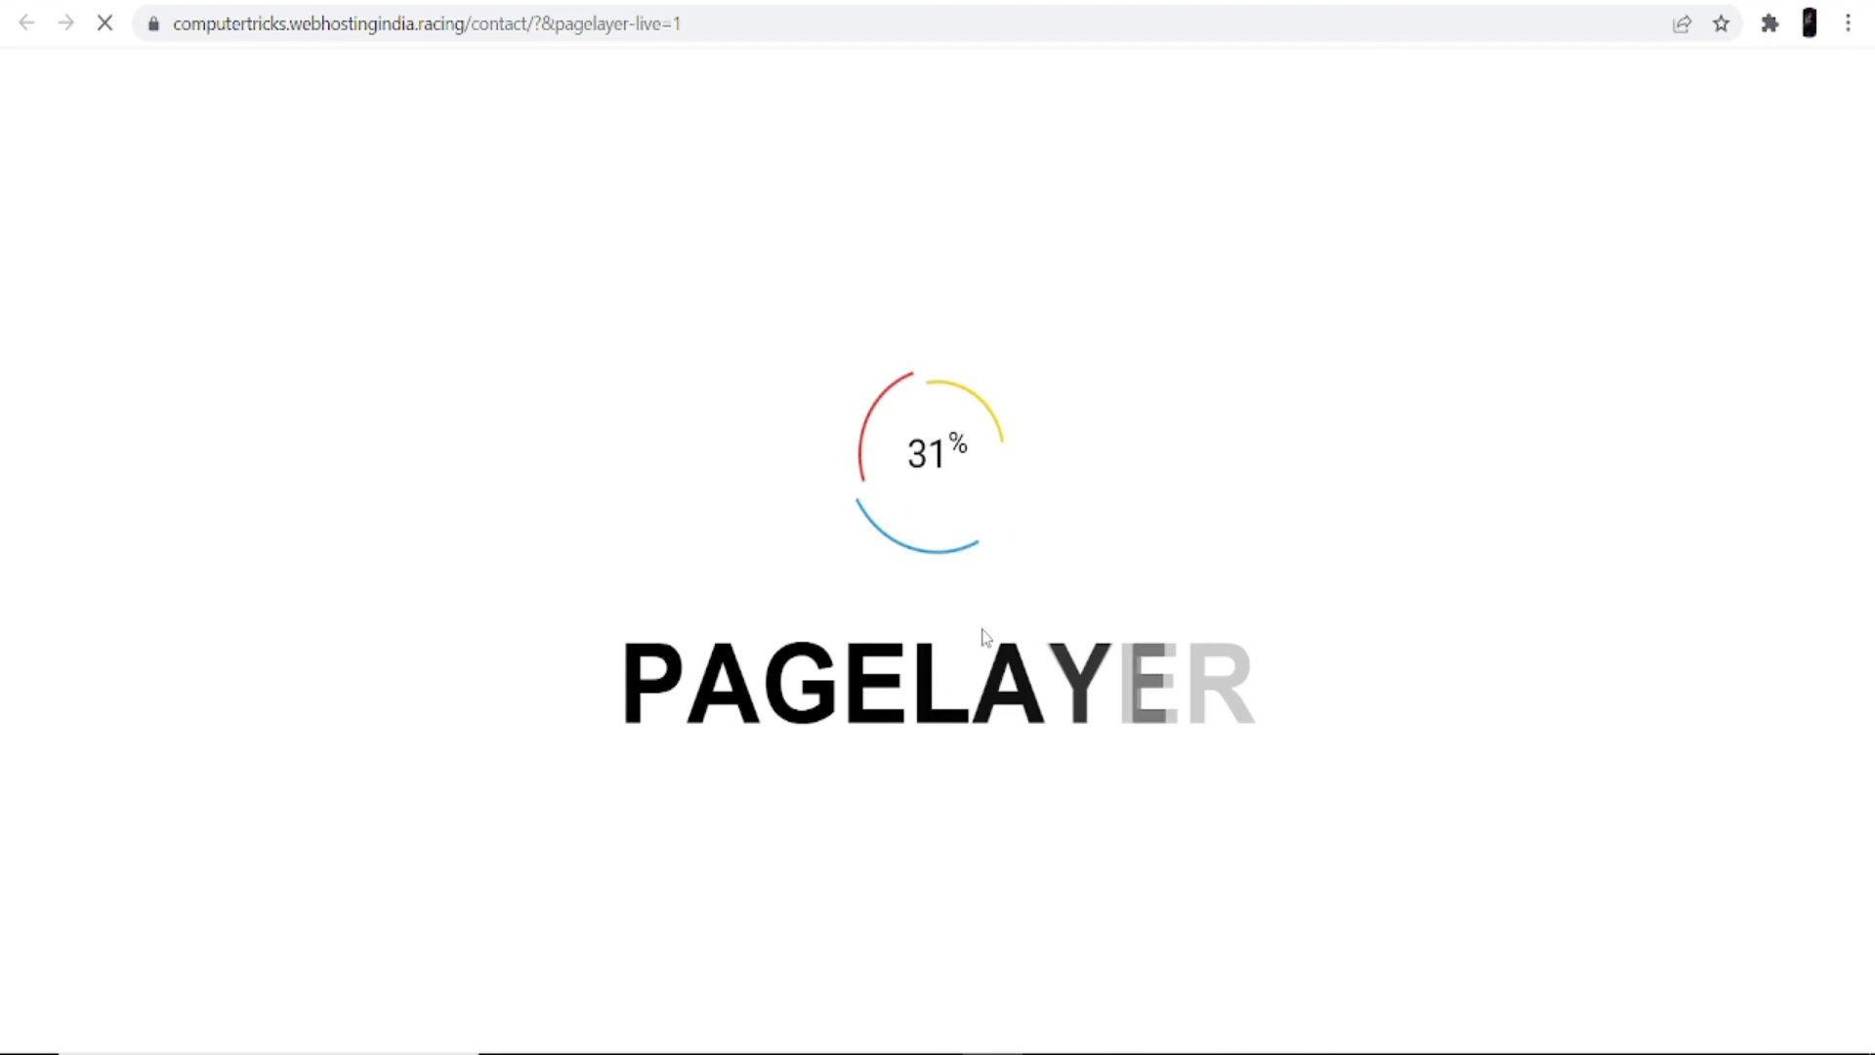
scroll(938, 625, "down", 15)
scroll(935, 660, "up", 15)
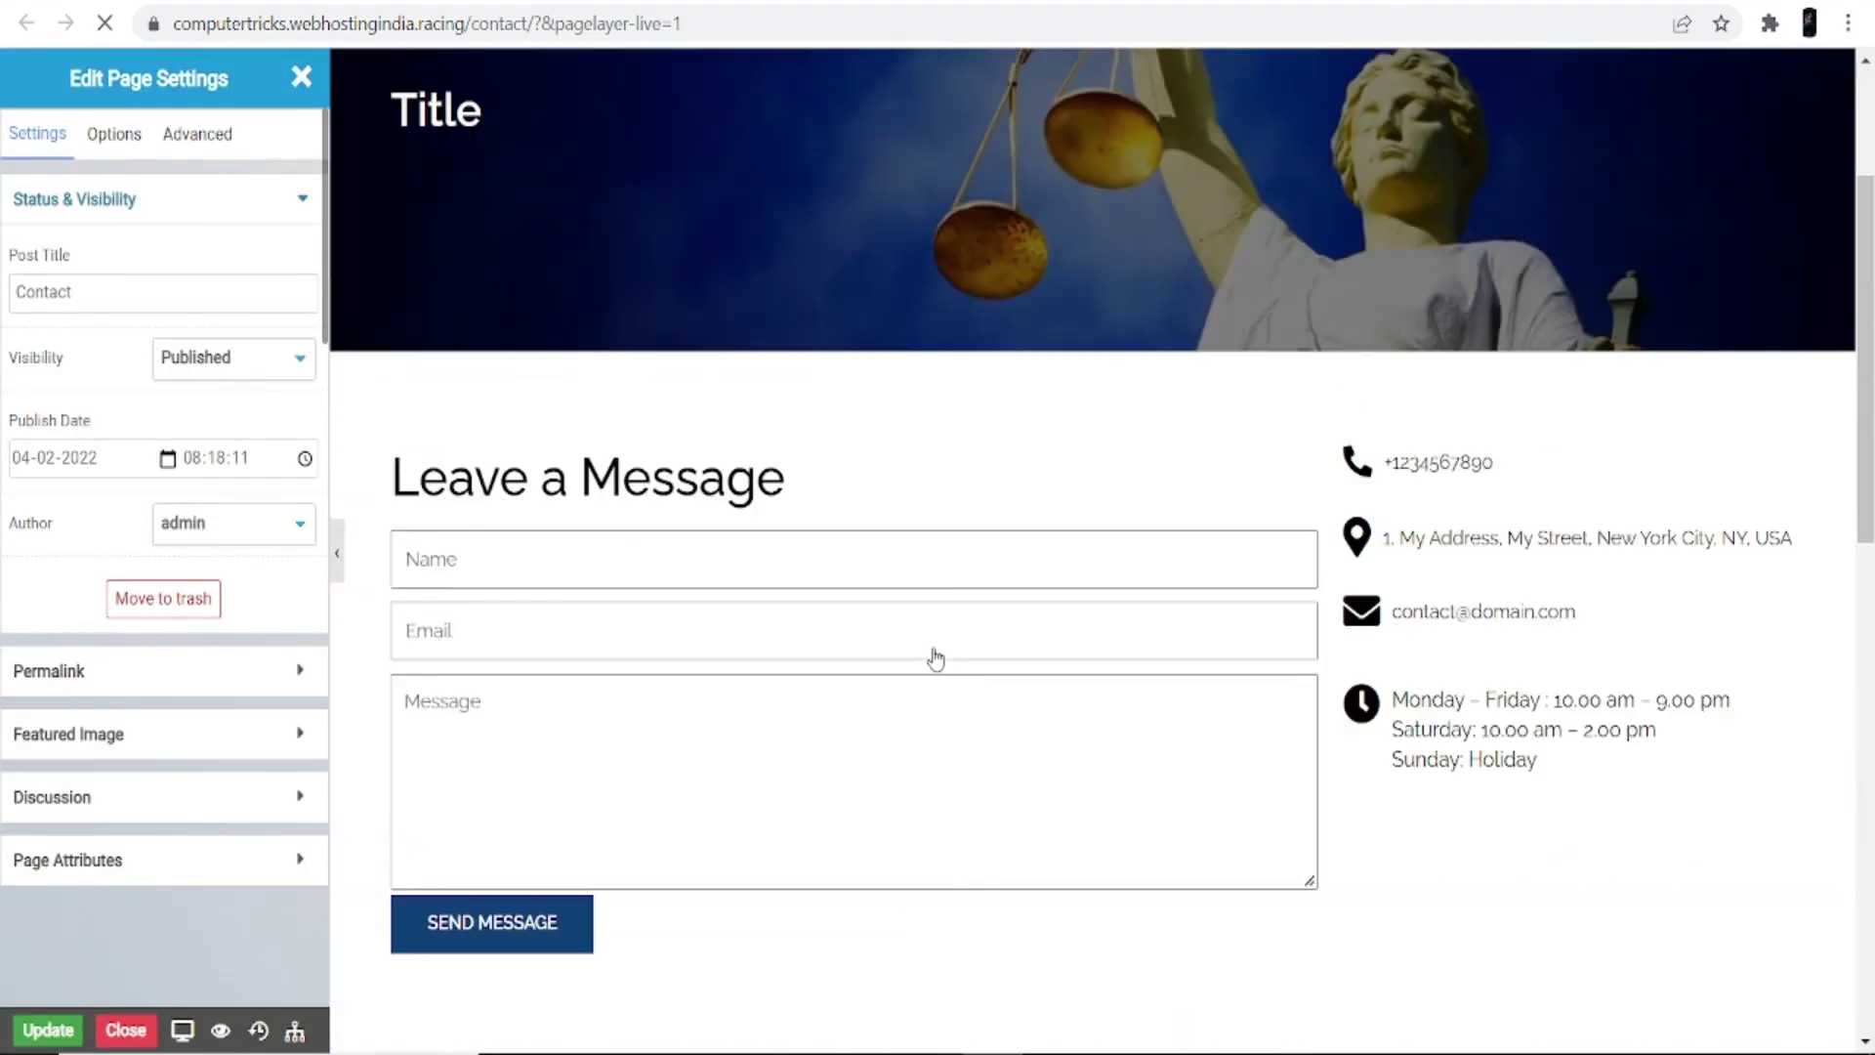
scroll(922, 641, "down", 10)
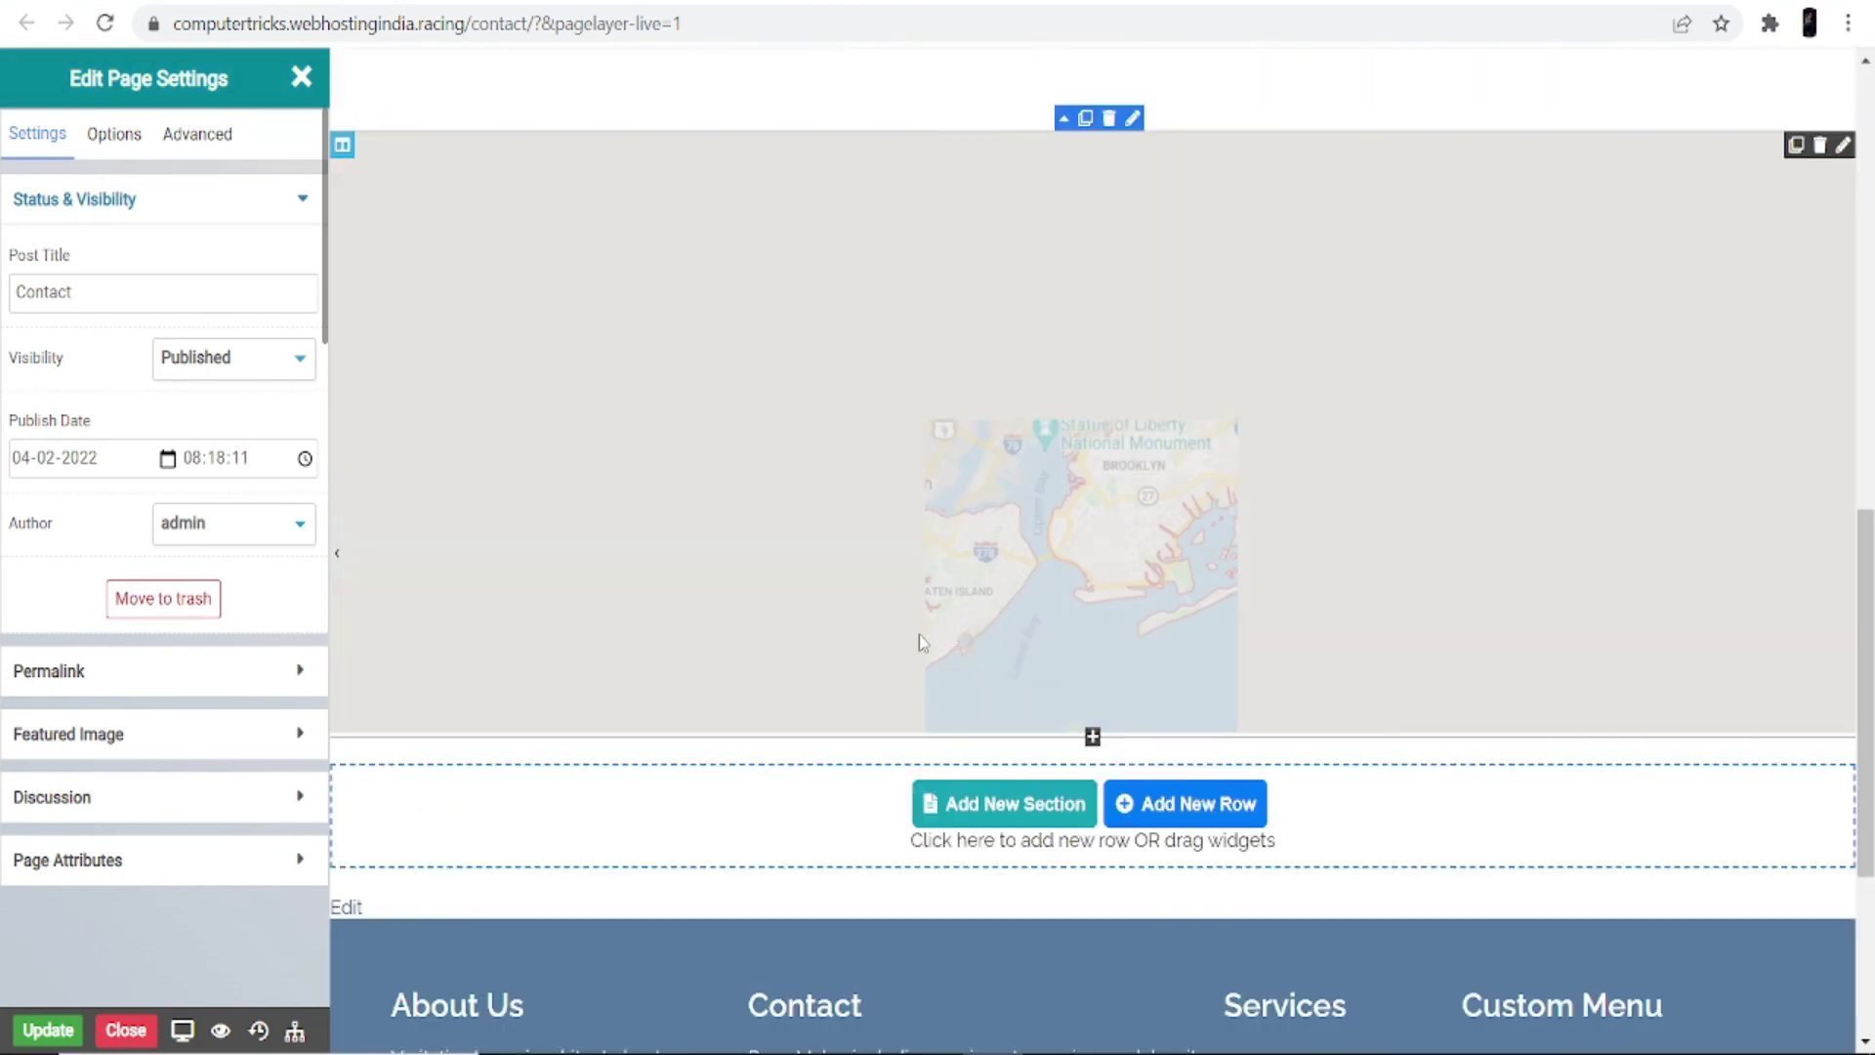
scroll(922, 641, "up", 6)
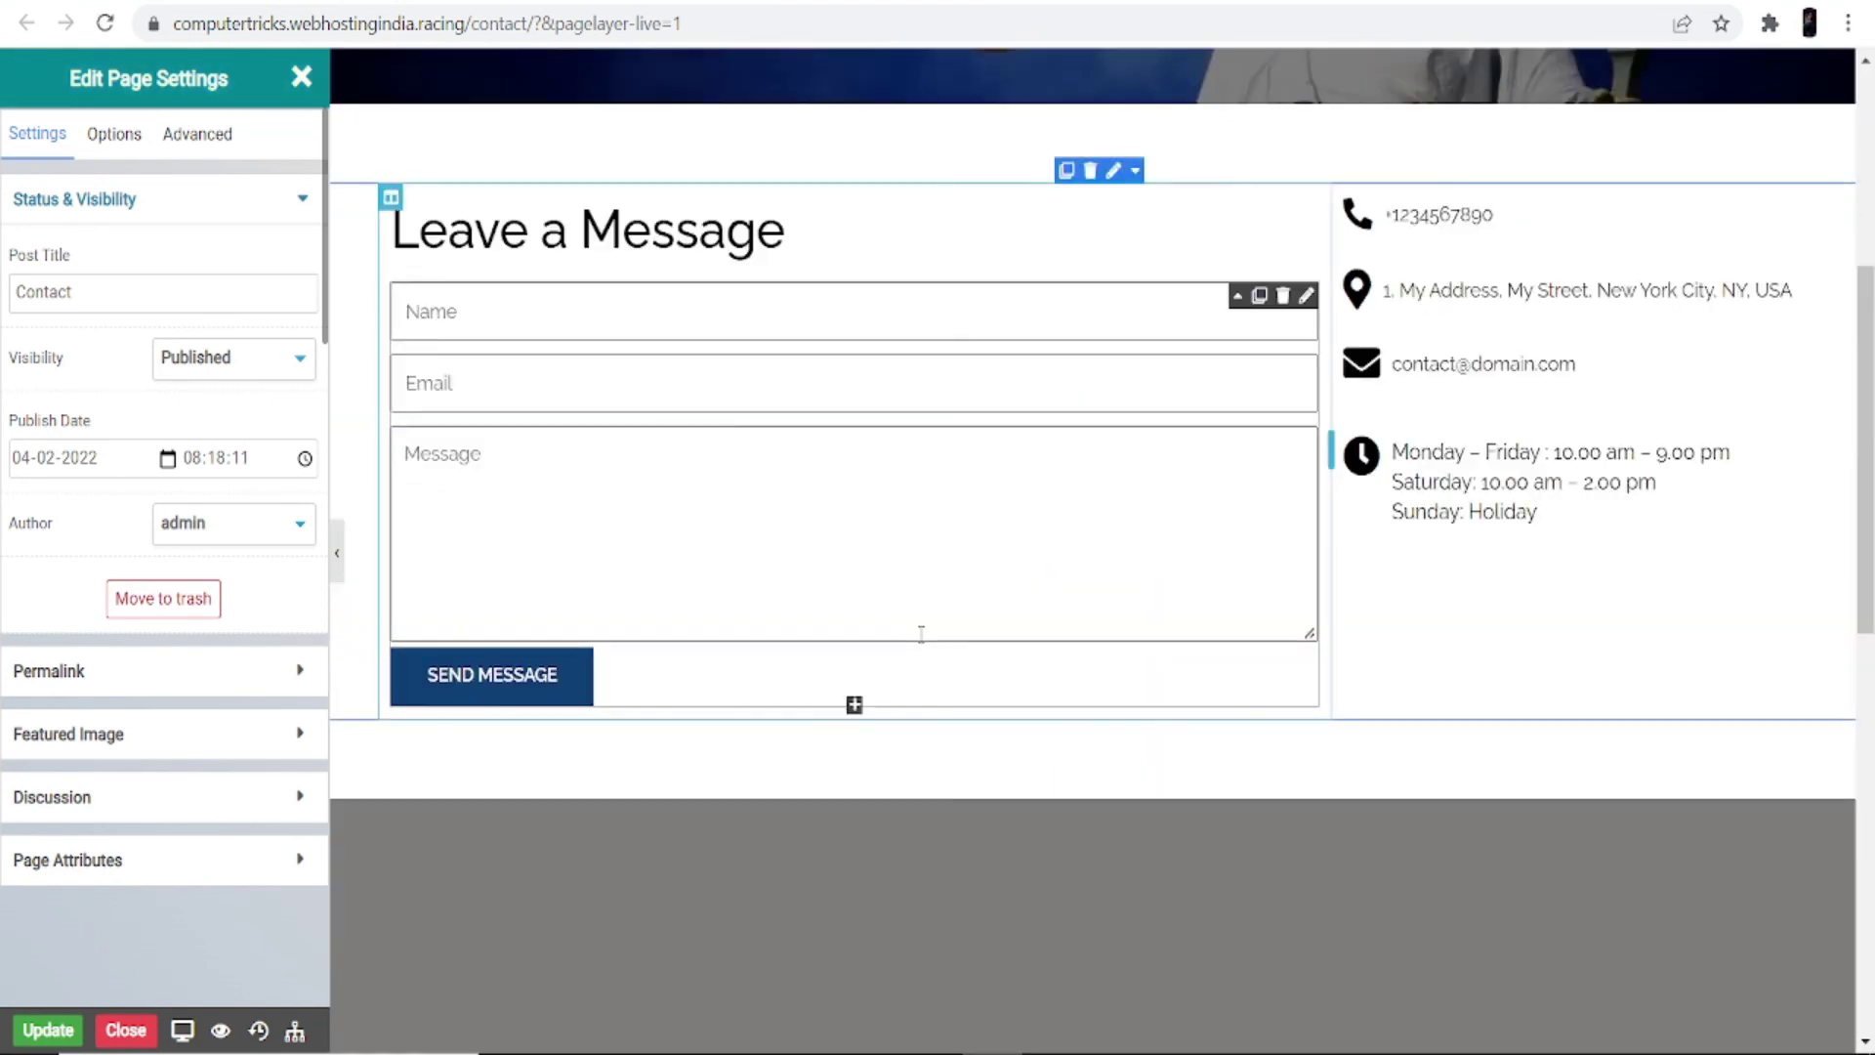